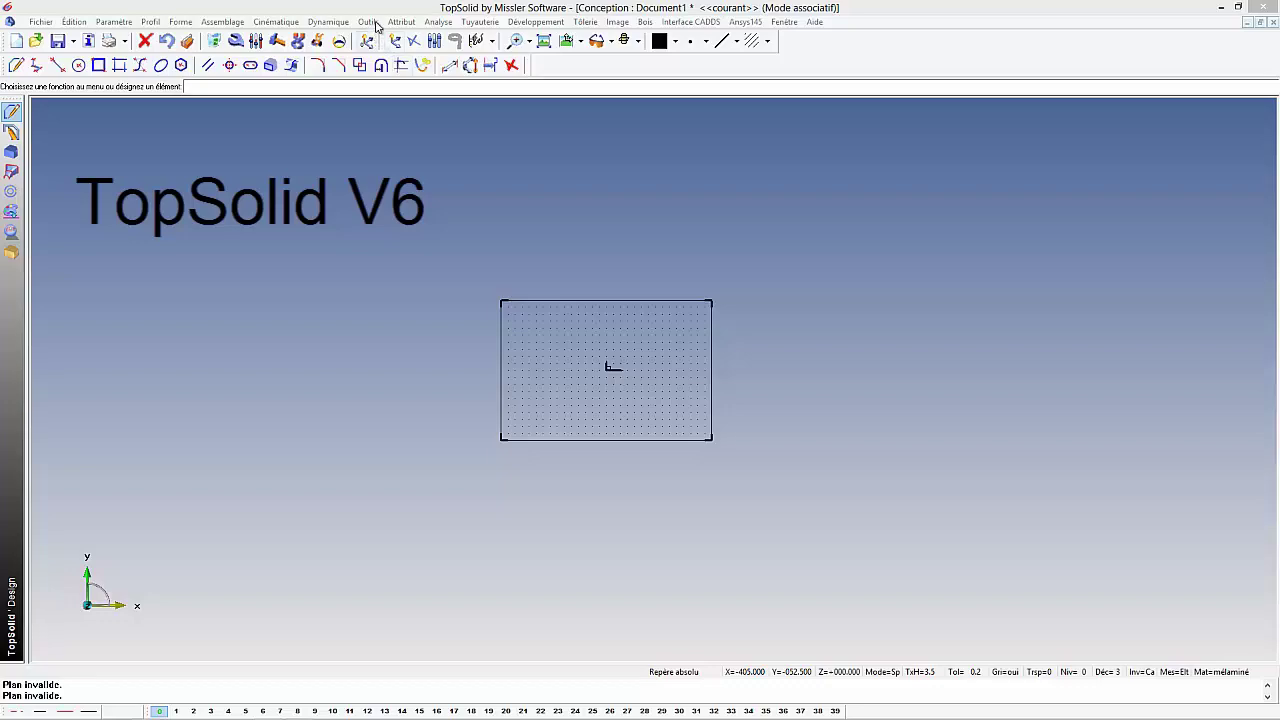
Insert the découpe tôle flower picture as a background image in TopSolid V6.
click(369, 22)
click(384, 199)
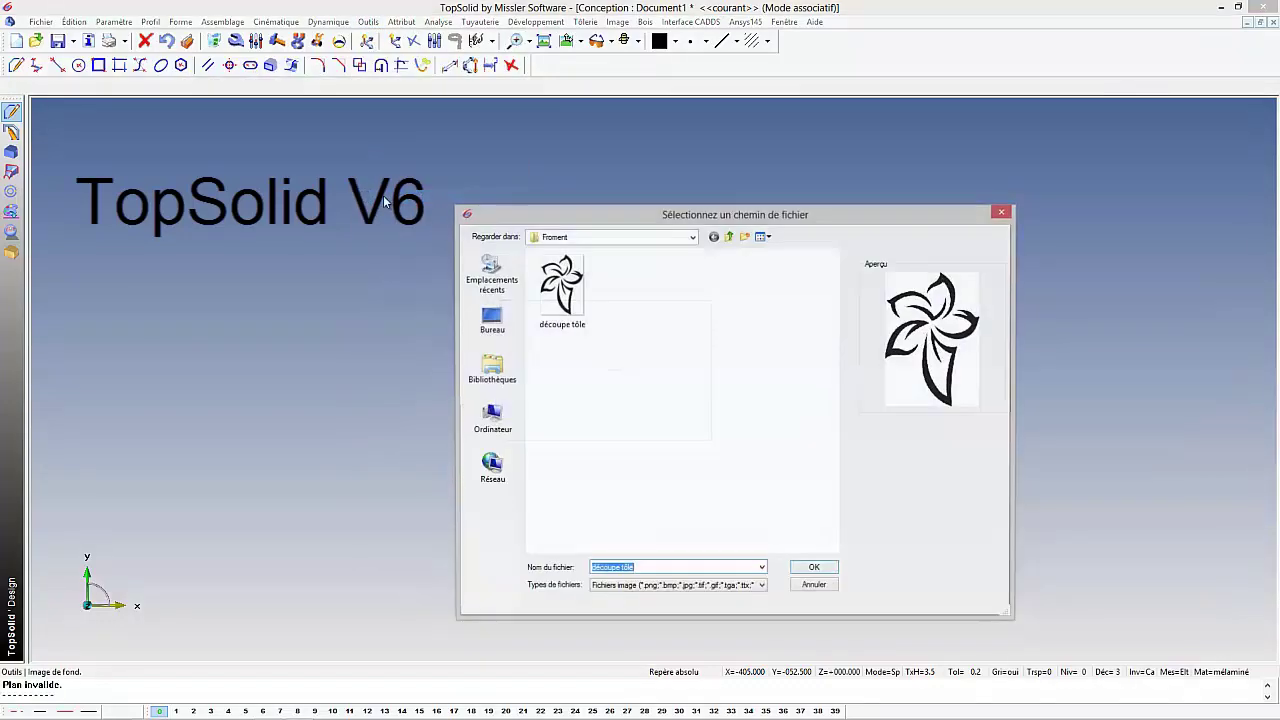
click(555, 280)
click(814, 569)
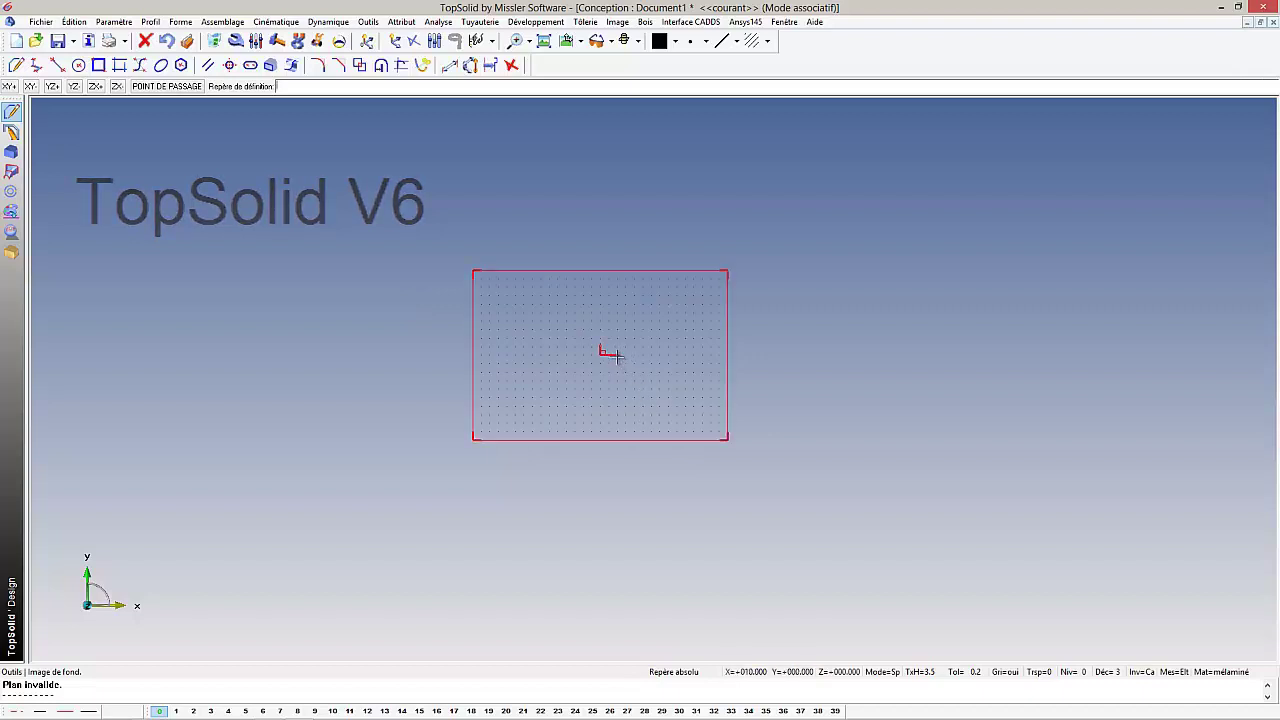
Anchor the image on the frame corner and horizontal axis, CENTRE-aligned, with no move or rotation.
click(722, 440)
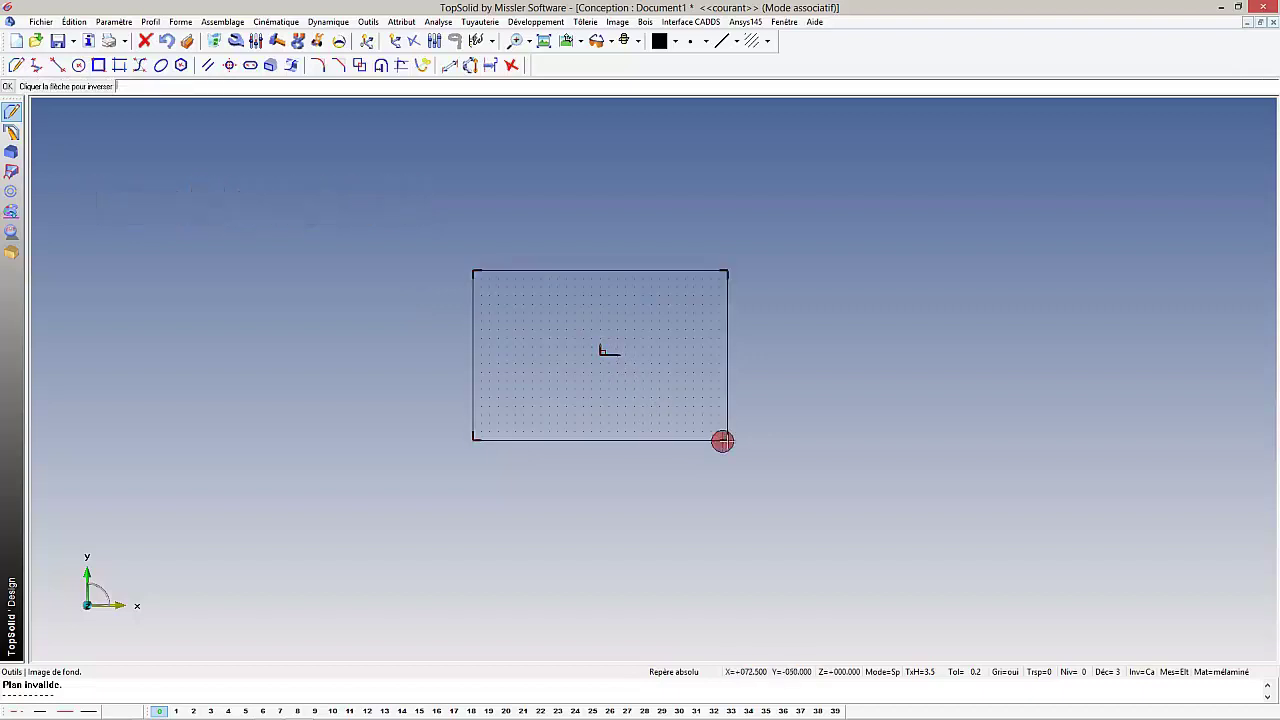
key(Return)
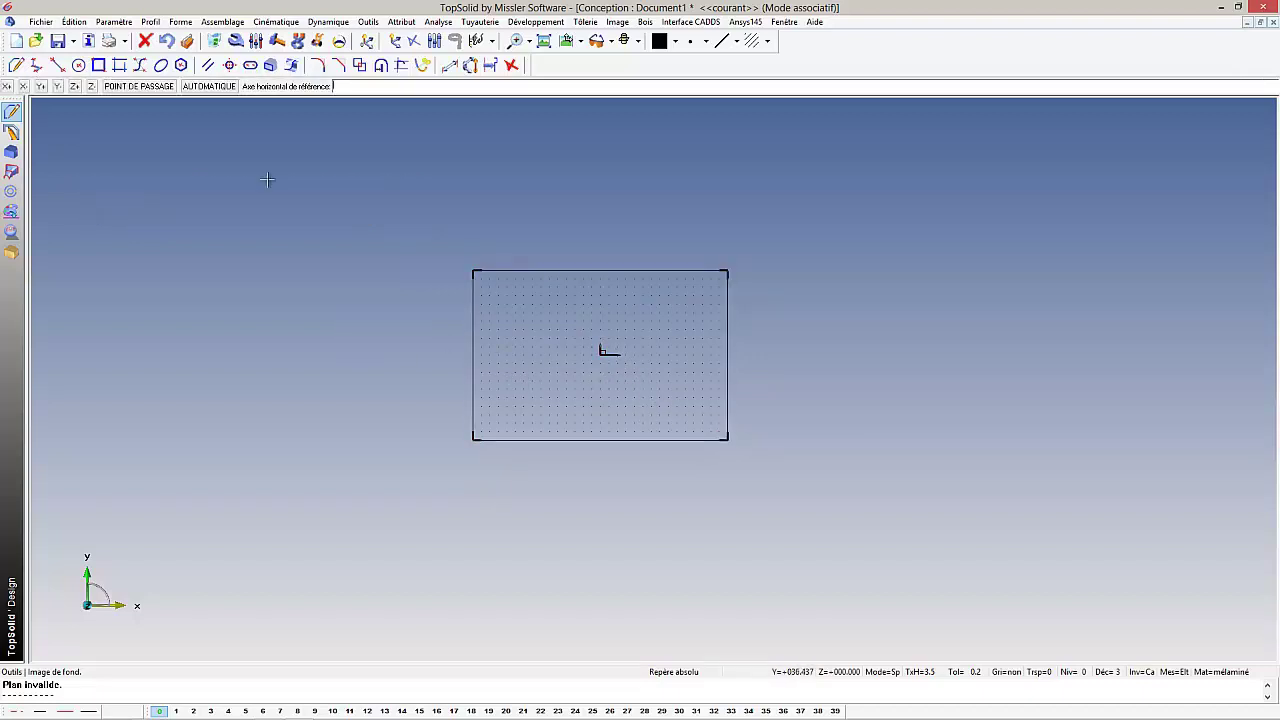
click(612, 352)
key(Return)
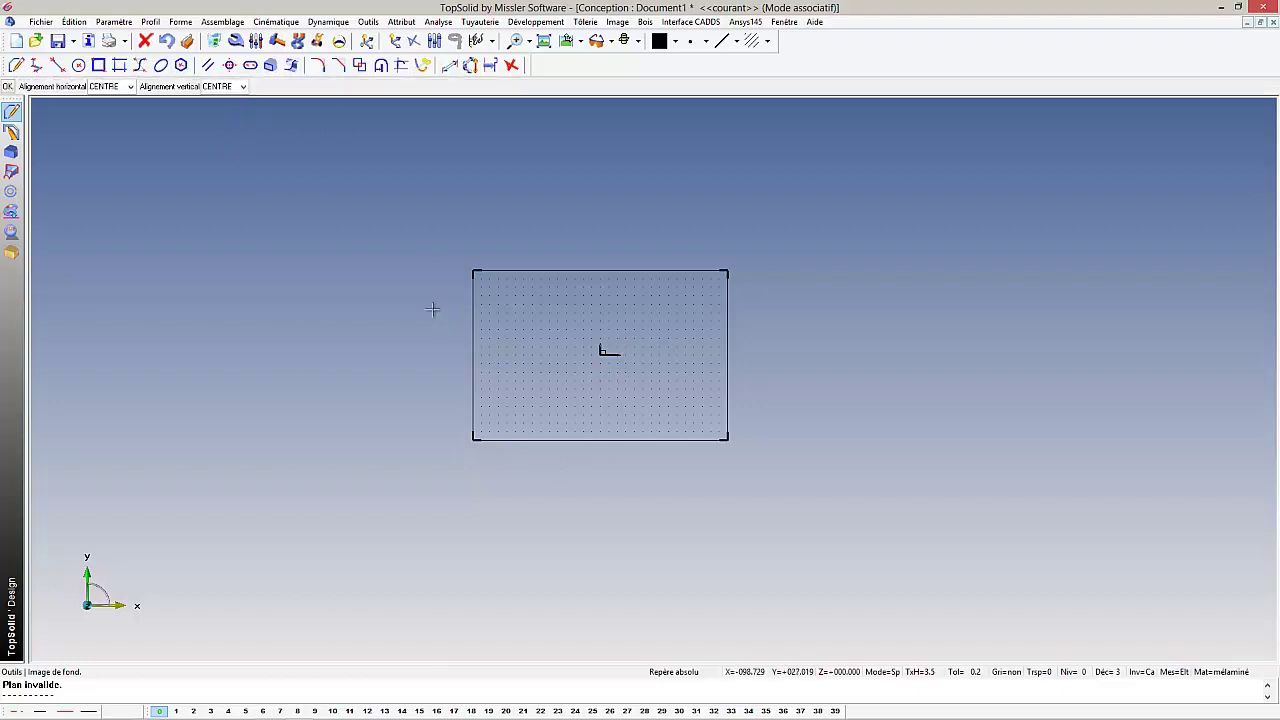
key(Return)
scroll(700, 240, up, 2)
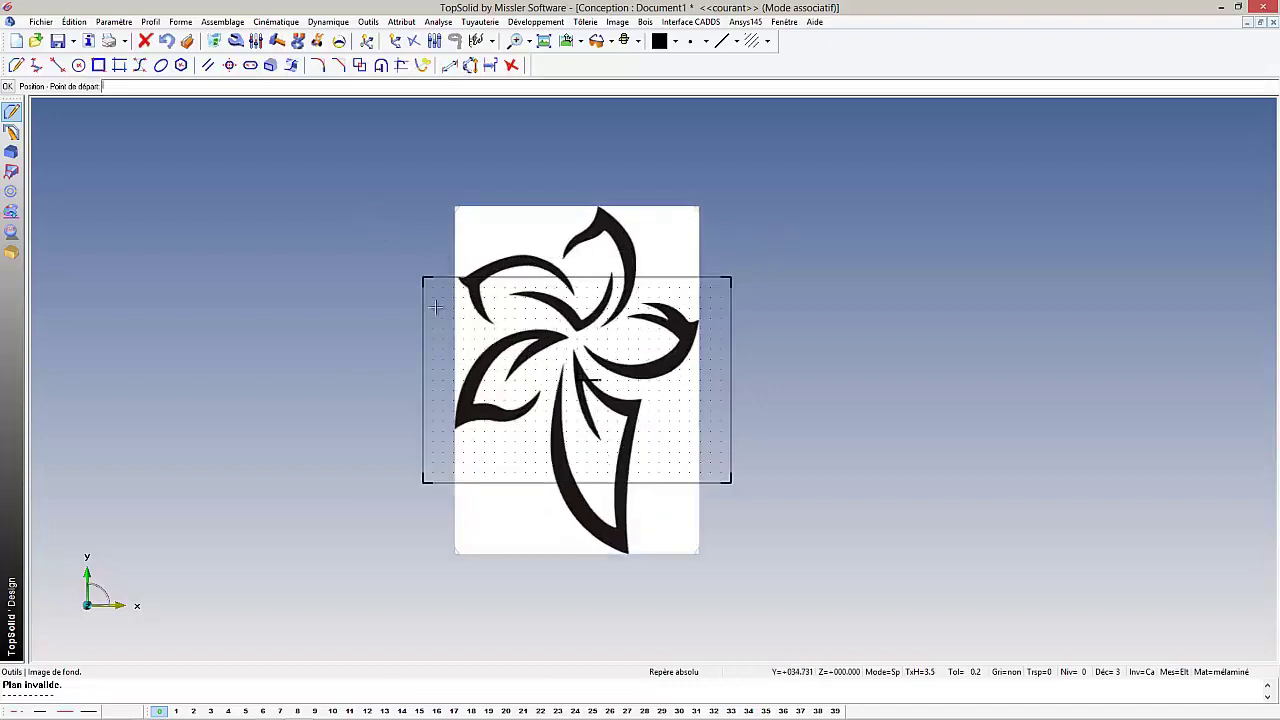
key(Return)
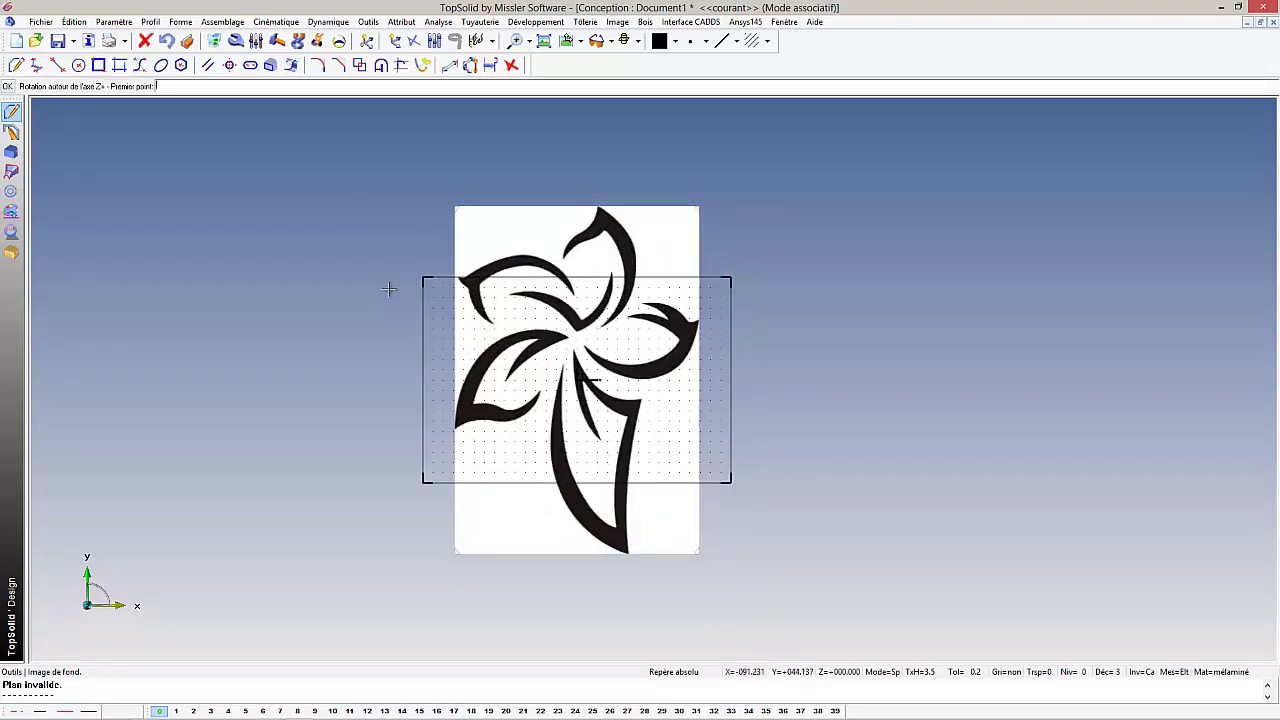
key(Return)
key(Return)
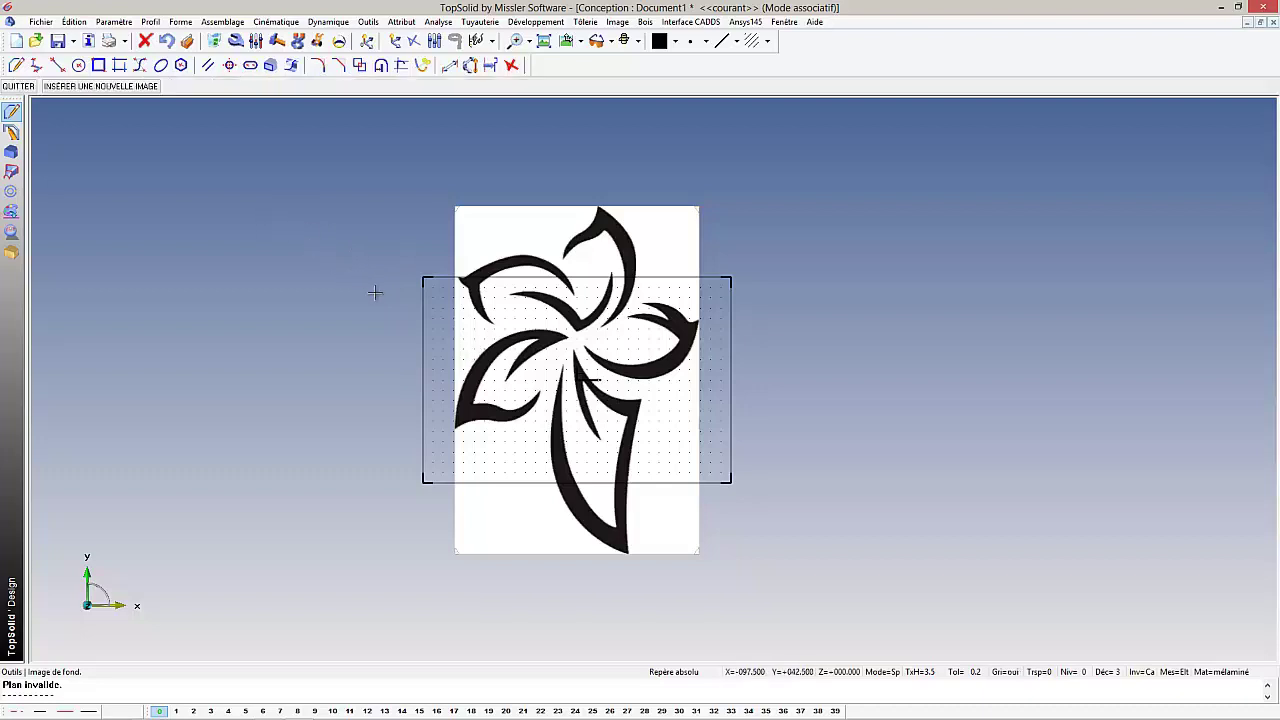
click(24, 84)
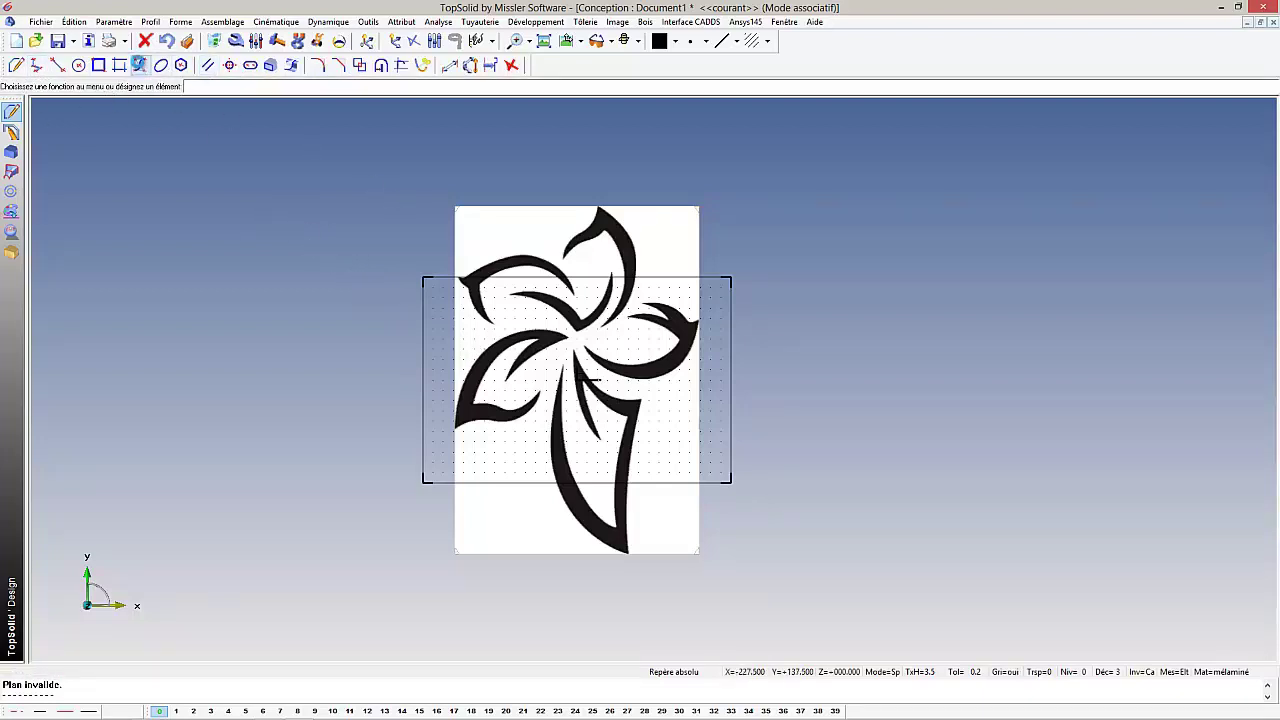
Start an interpolated curve, zoom onto the flower and tighten linear tolerance to 0.02 mm.
click(140, 65)
scroll(486, 281, up, 2)
scroll(470, 265, up, 3)
scroll(441, 244, up, 2)
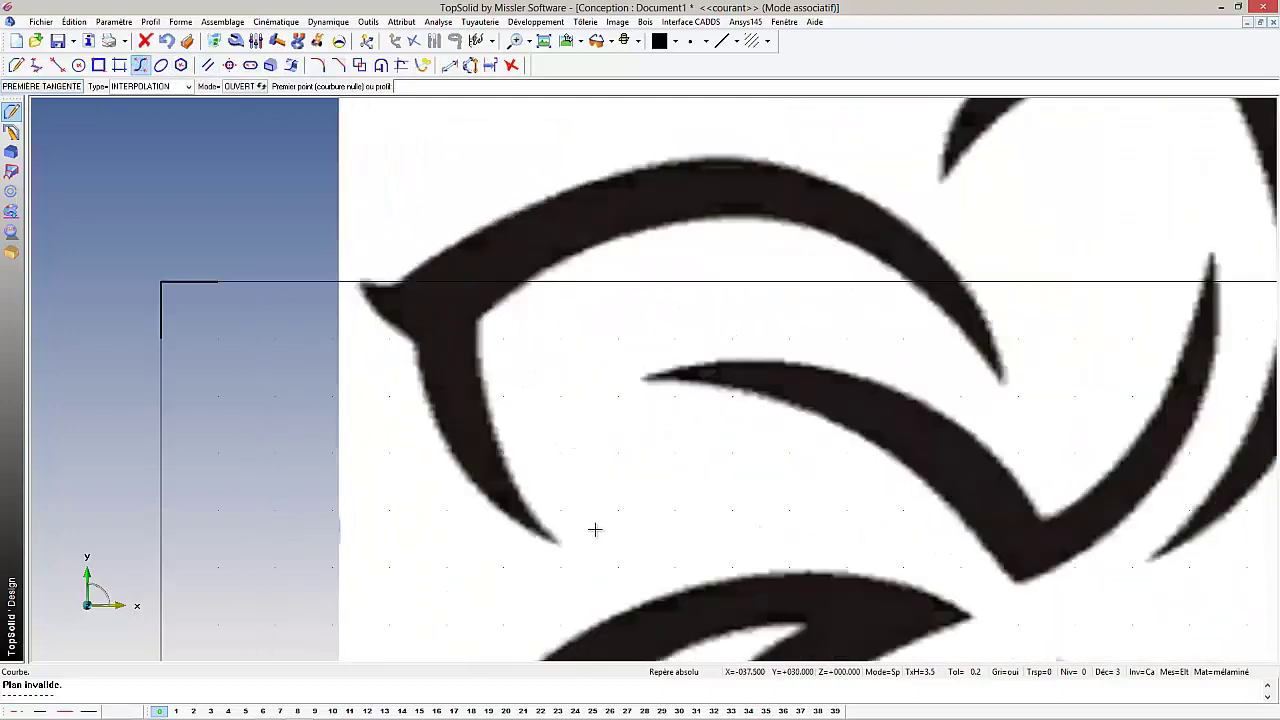
scroll(594, 529, up, 1)
scroll(531, 583, up, 1)
scroll(526, 534, up, 2)
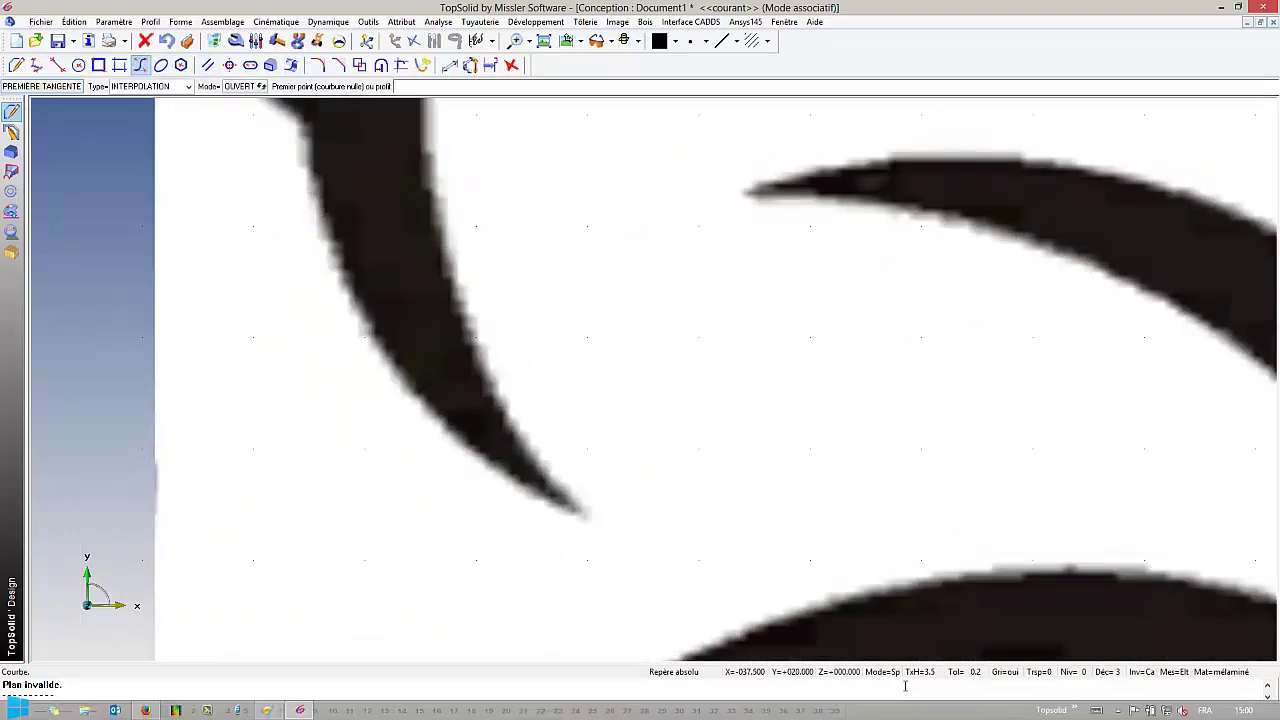
click(957, 675)
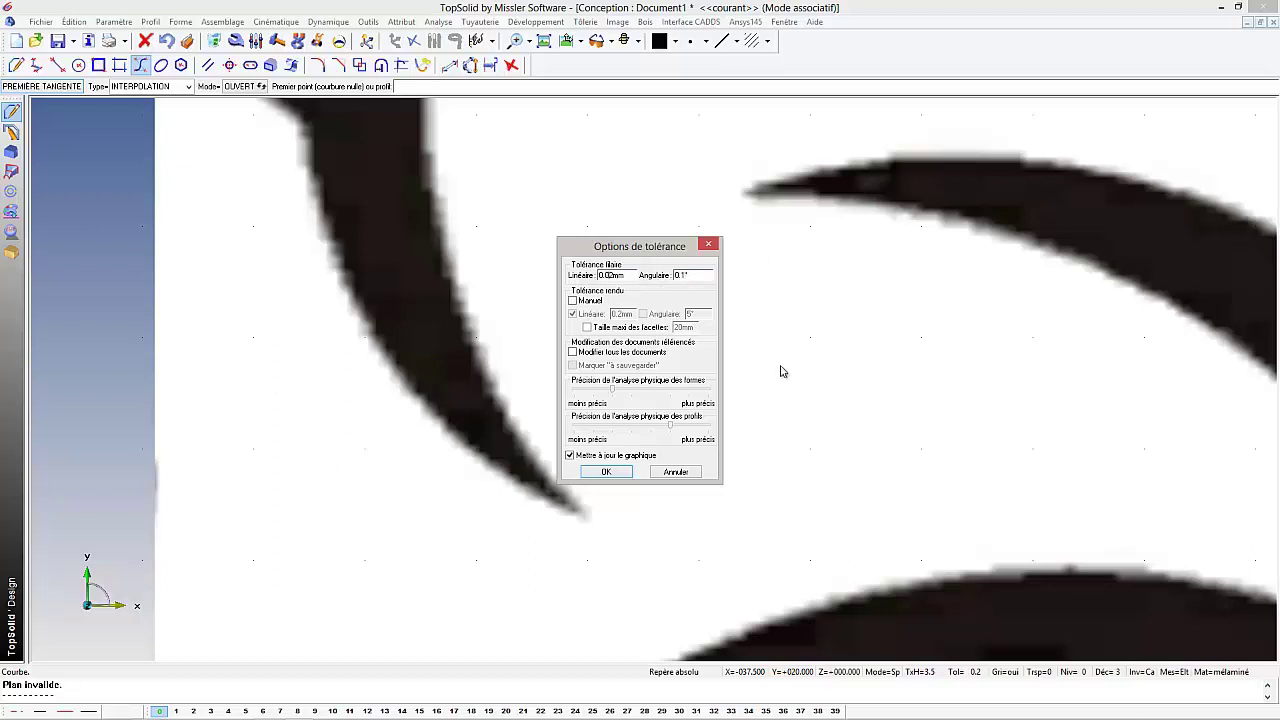
click(609, 472)
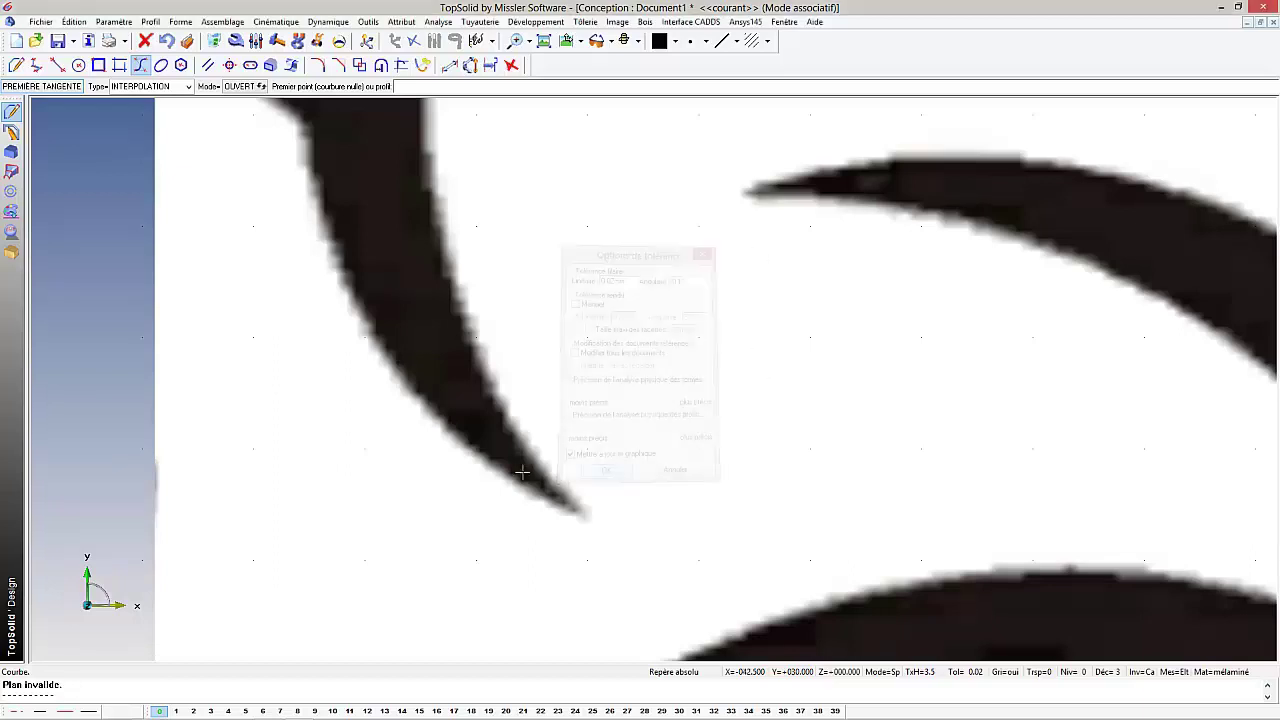
Start the spline at the petal's lower tip and trace its outer edge to the pointed spur, grid snapping off.
click(584, 508)
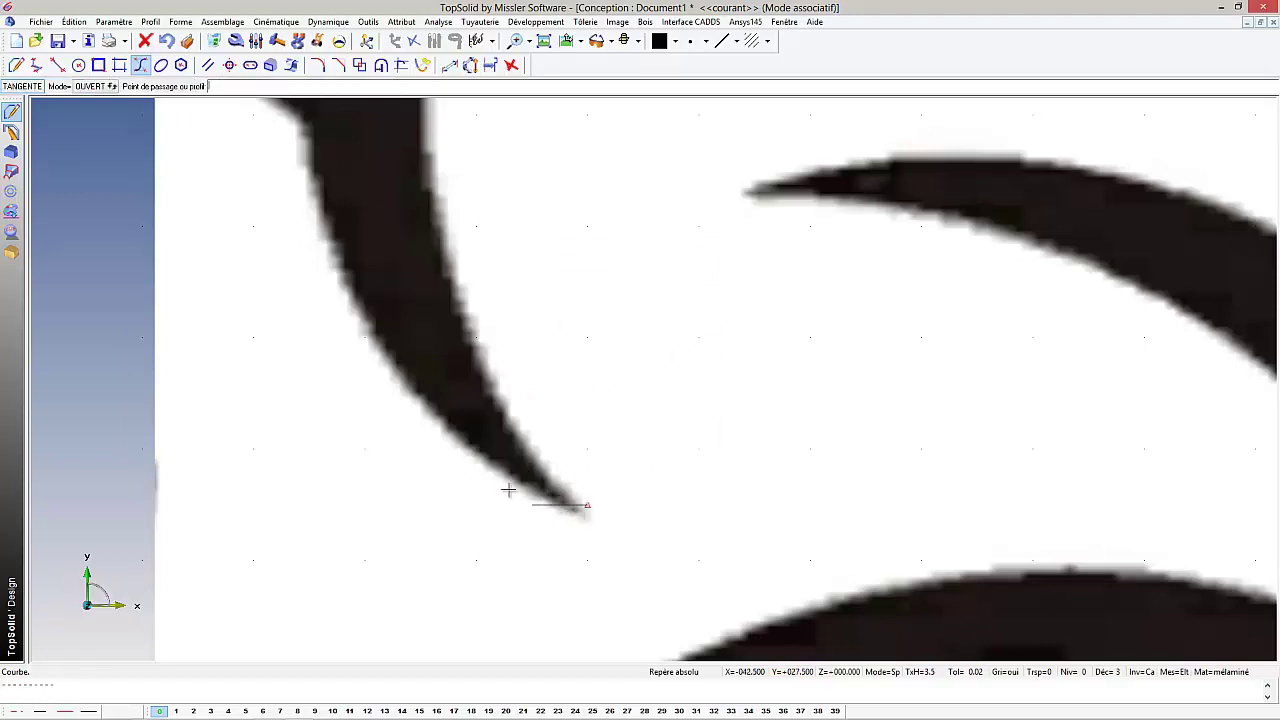
click(475, 451)
click(366, 346)
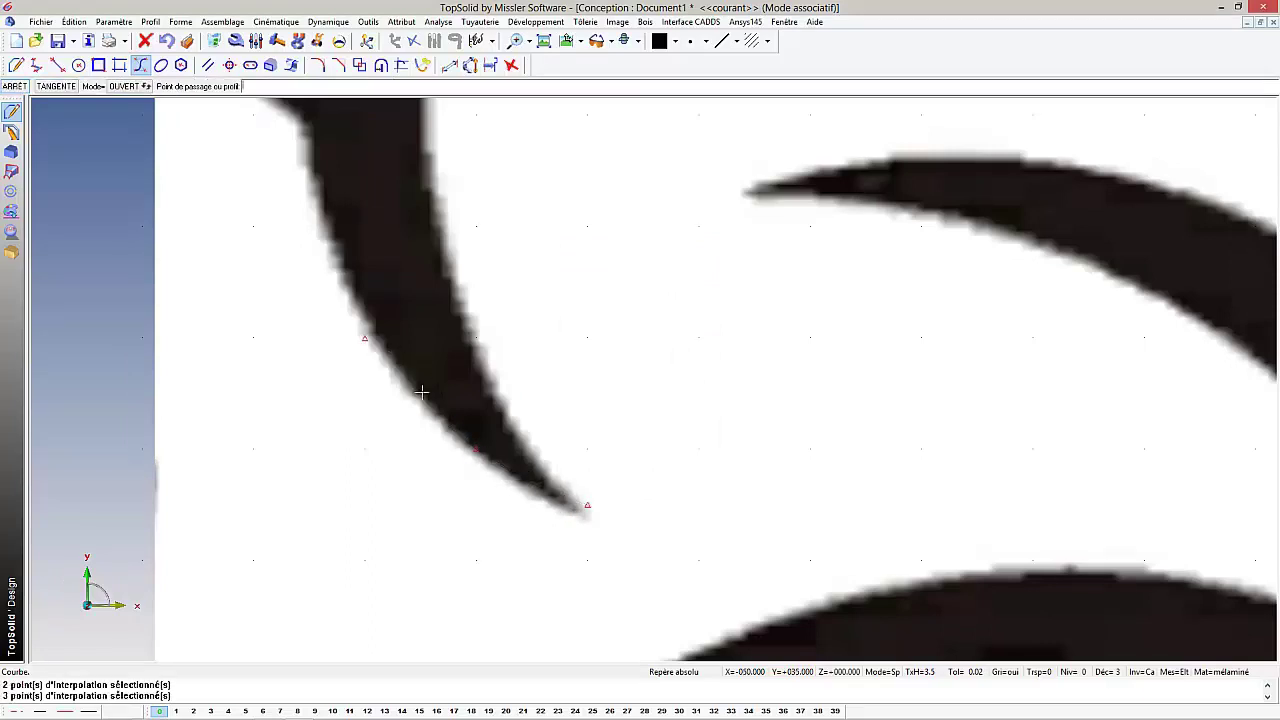
scroll(423, 391, down, 1)
scroll(386, 326, up, 1)
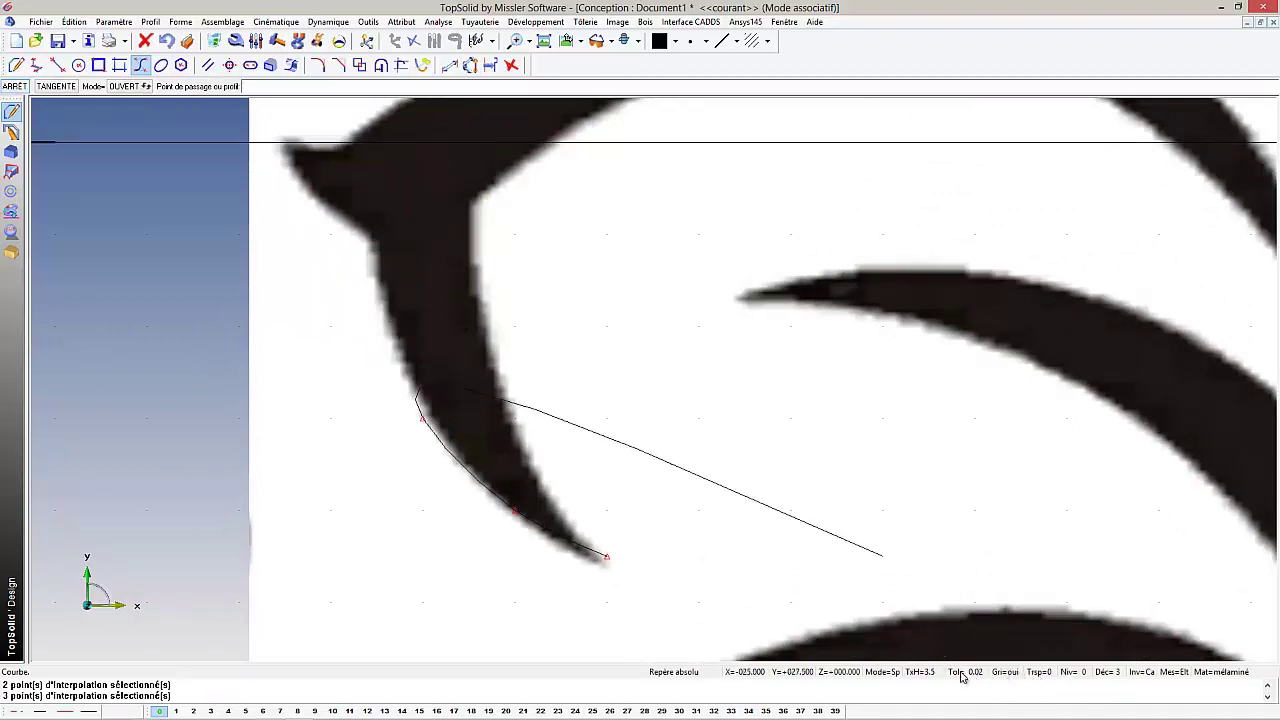
click(1005, 672)
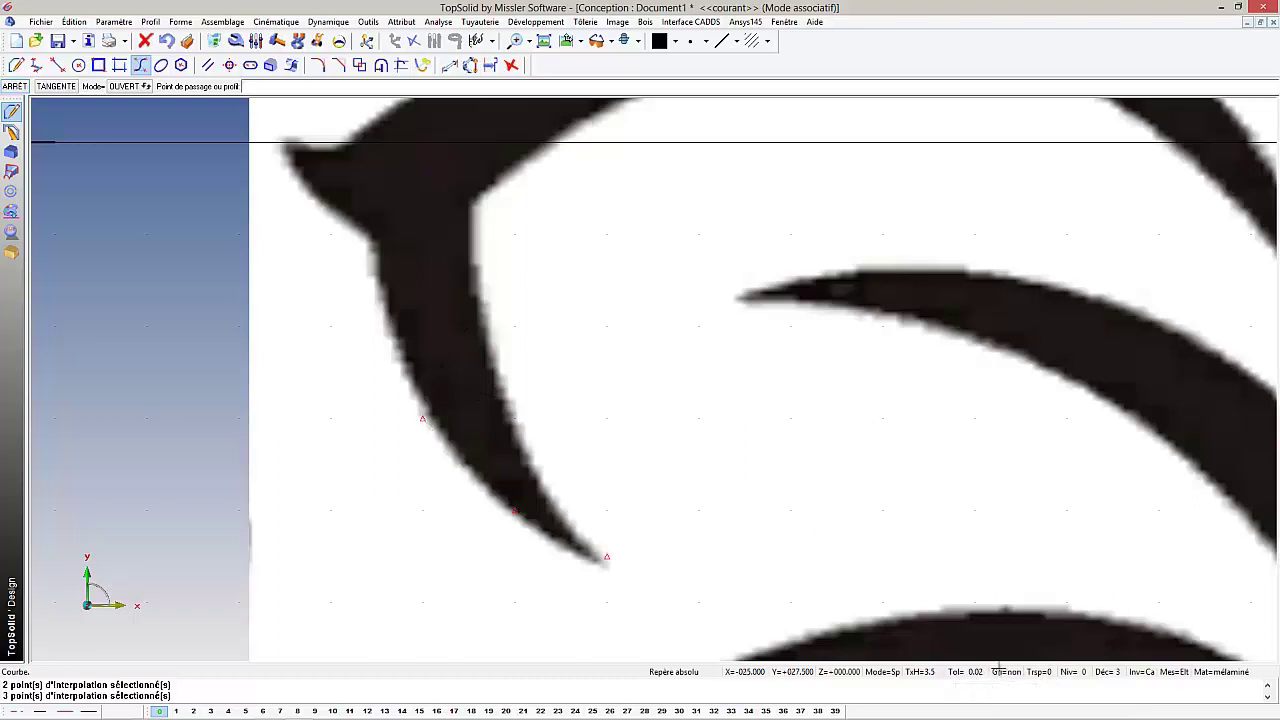
click(388, 319)
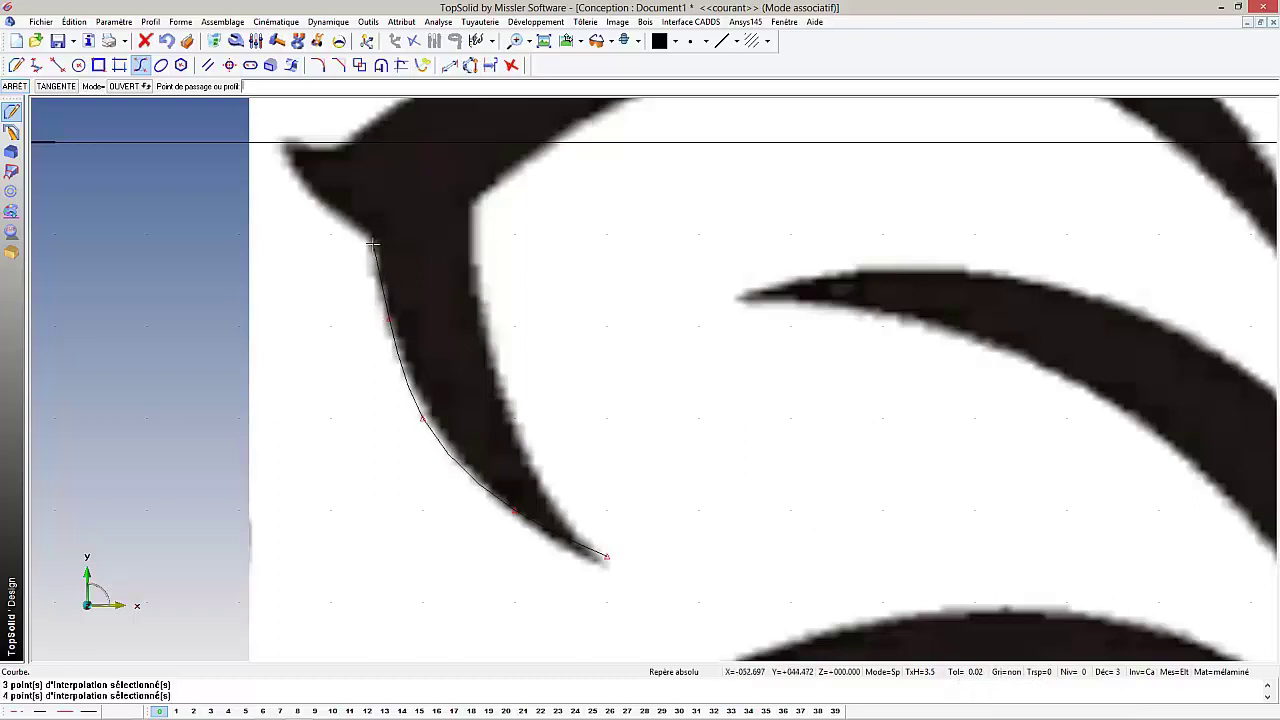
click(372, 243)
click(336, 210)
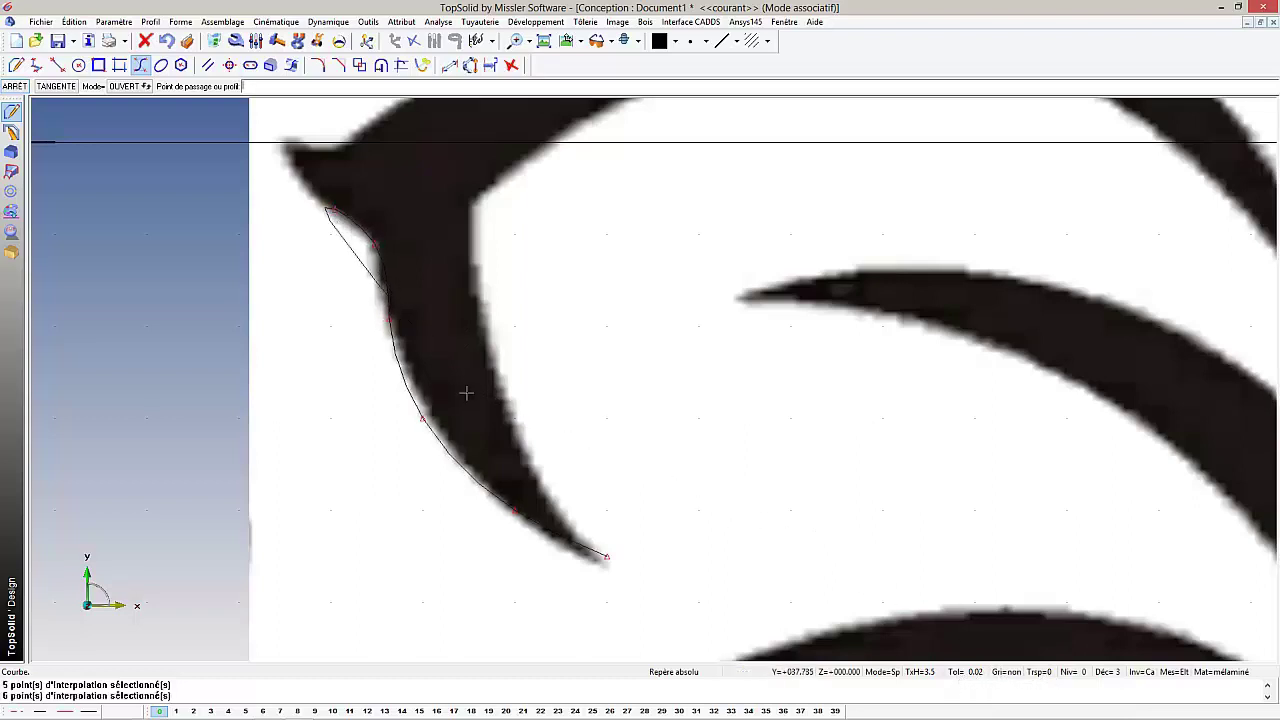
scroll(336, 200, down, 2)
scroll(336, 220, up, 3)
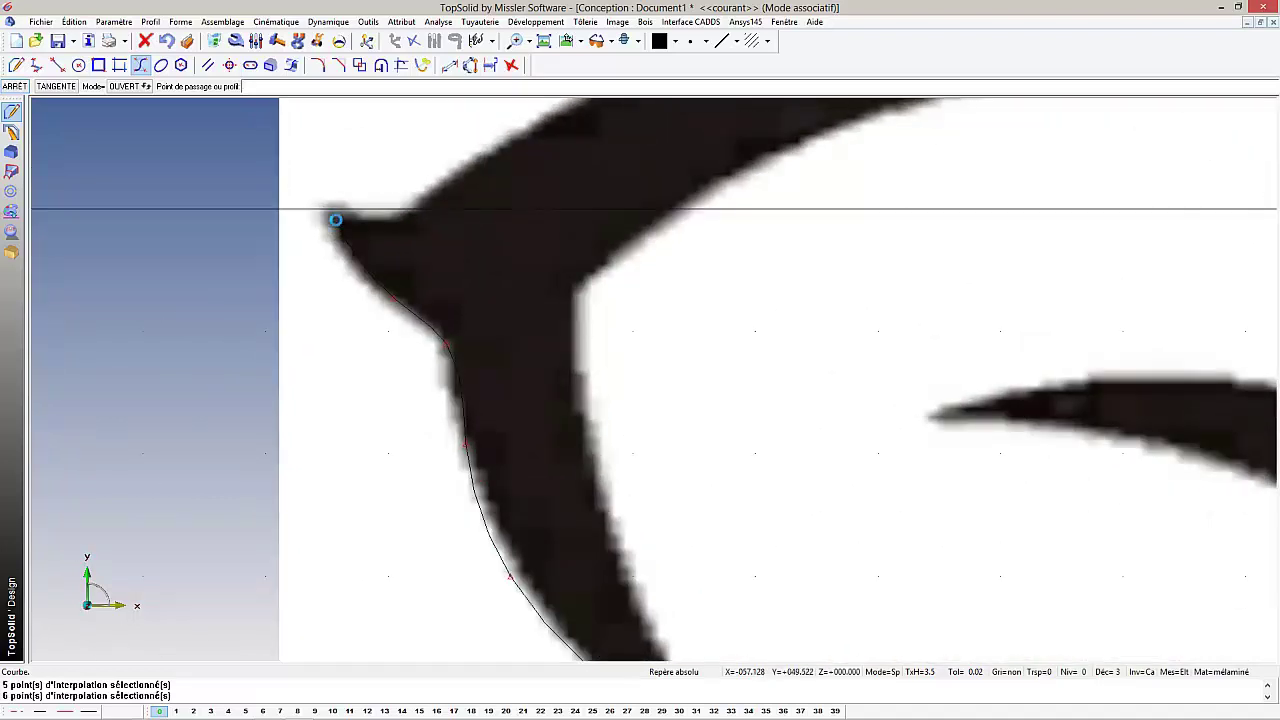
click(335, 219)
click(398, 218)
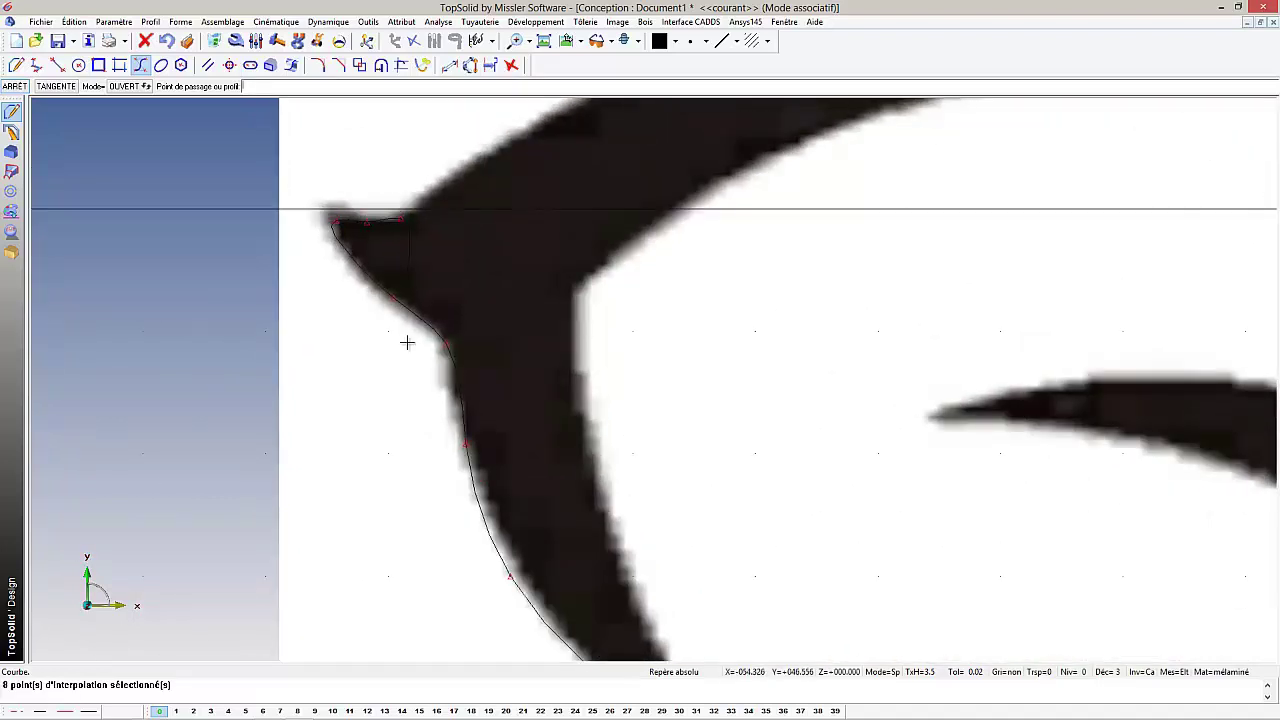
scroll(406, 340, down, 2)
Continue the spline over the petal's upper arc down to its pointed right end.
click(521, 172)
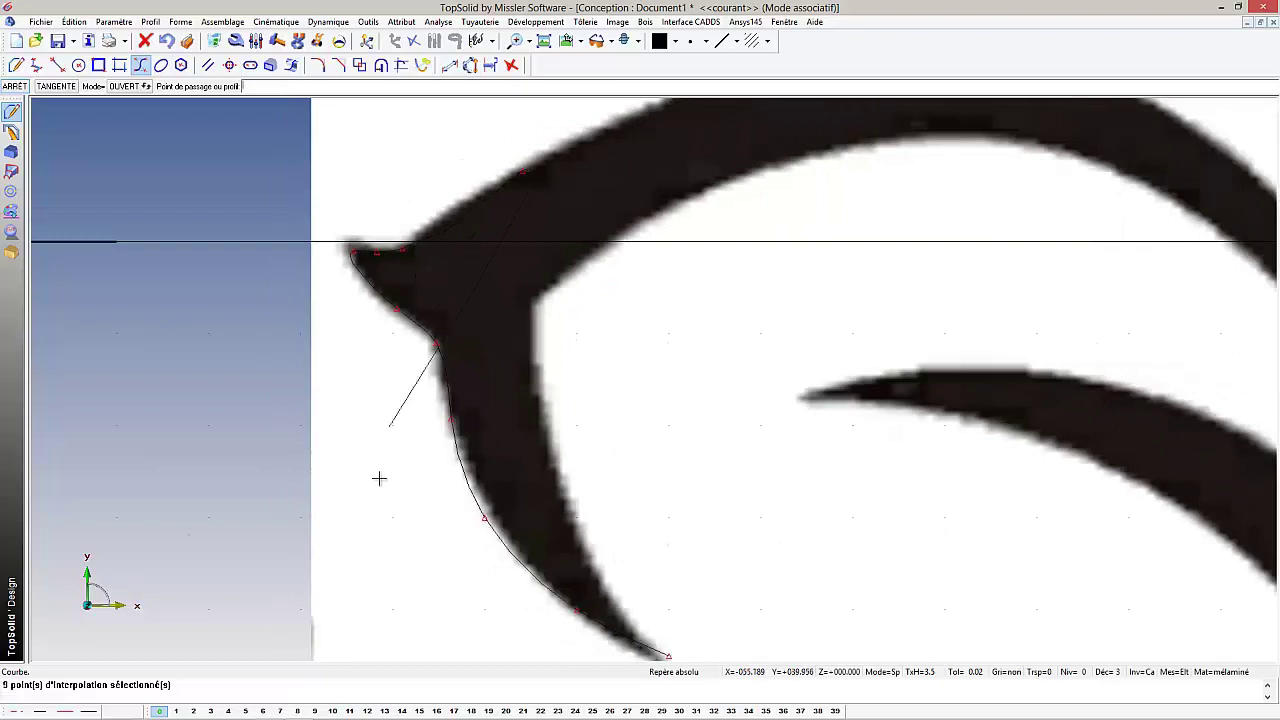
scroll(380, 477, down, 2)
scroll(550, 232, up, 1)
click(550, 232)
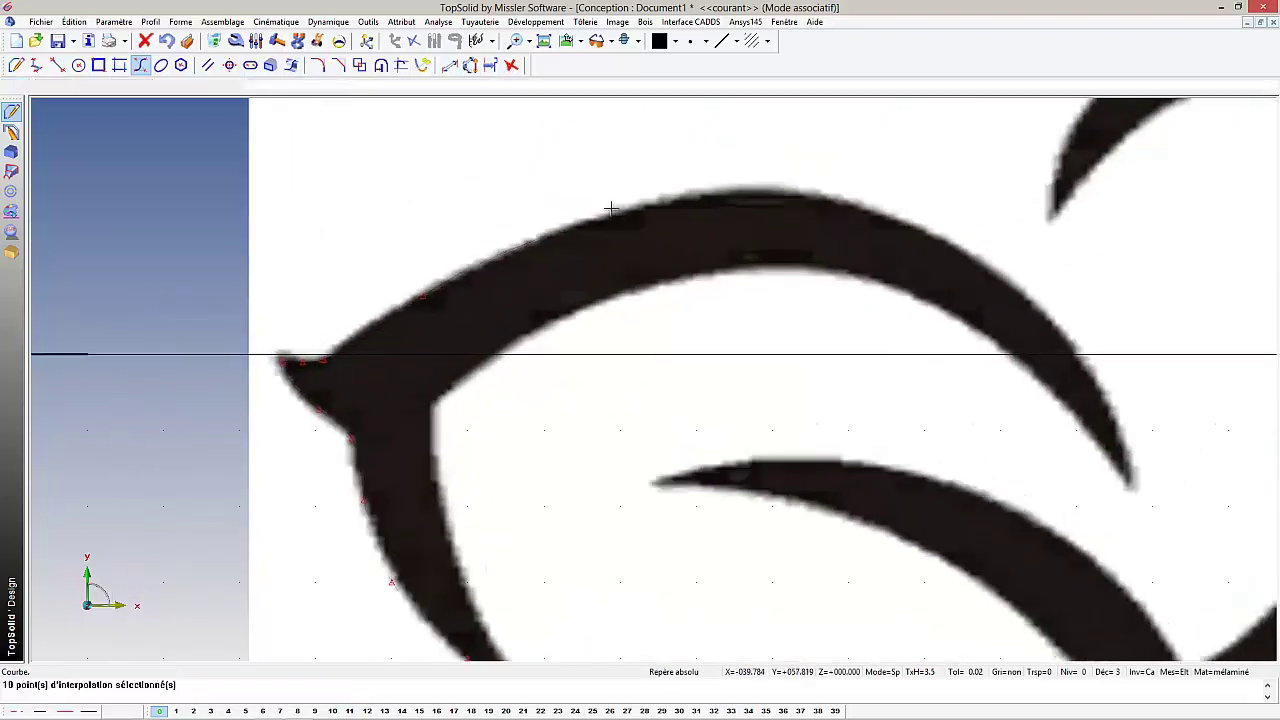
click(657, 200)
click(767, 190)
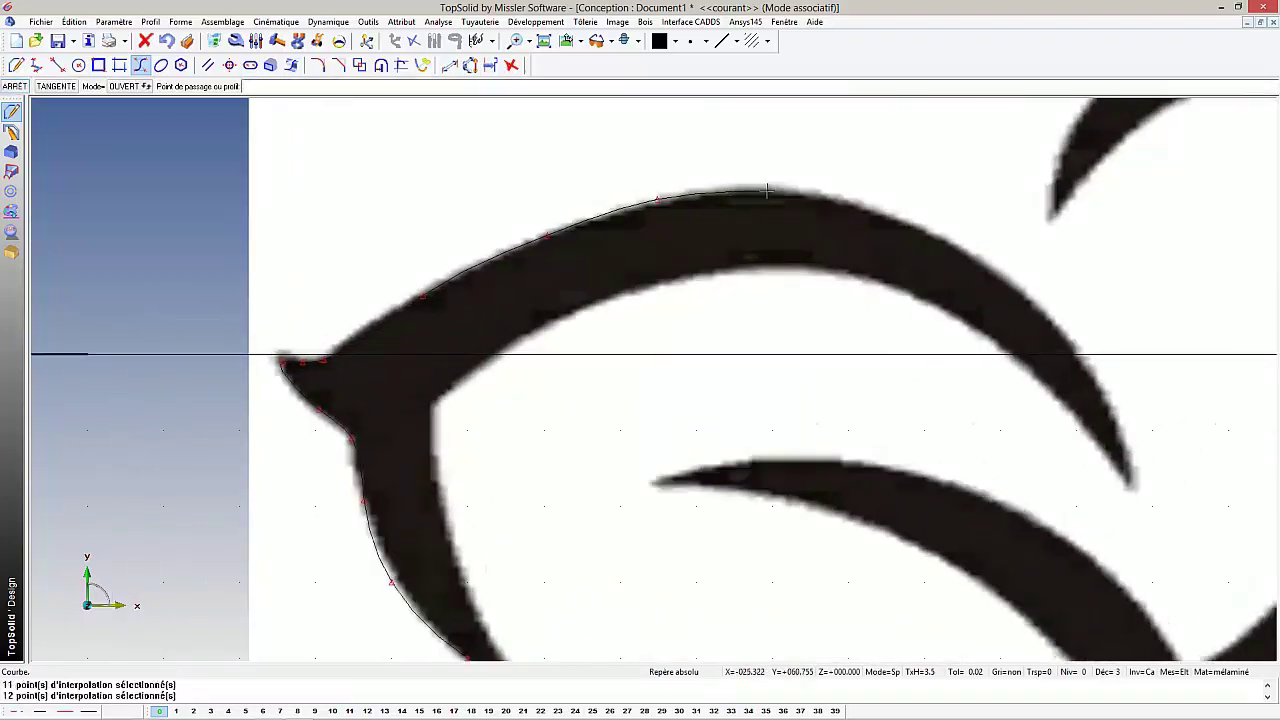
click(896, 223)
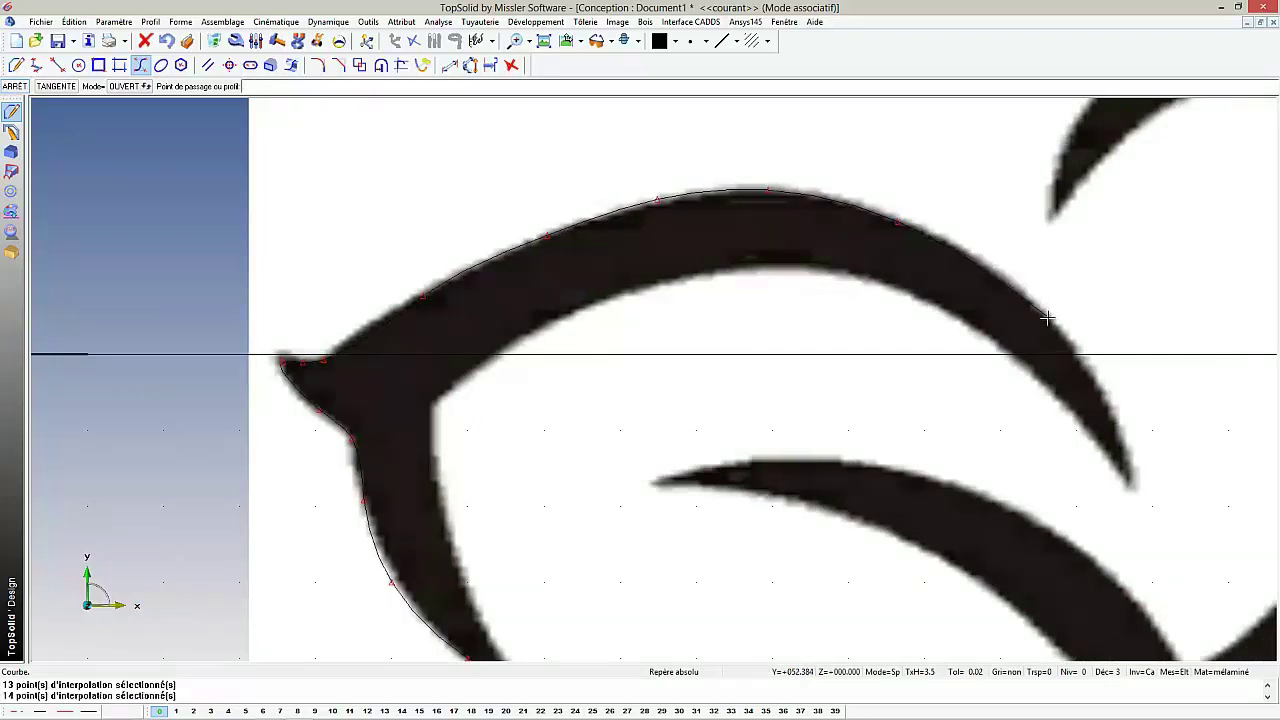
click(1046, 318)
click(1124, 435)
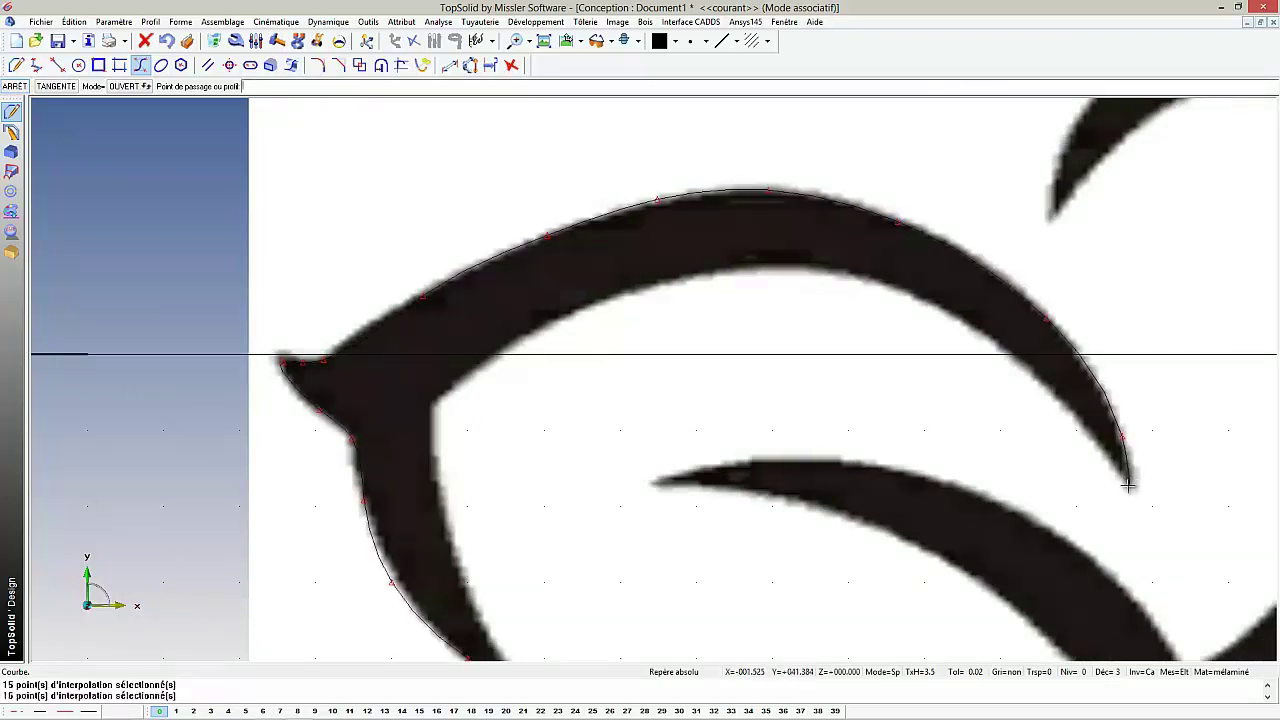
click(1128, 487)
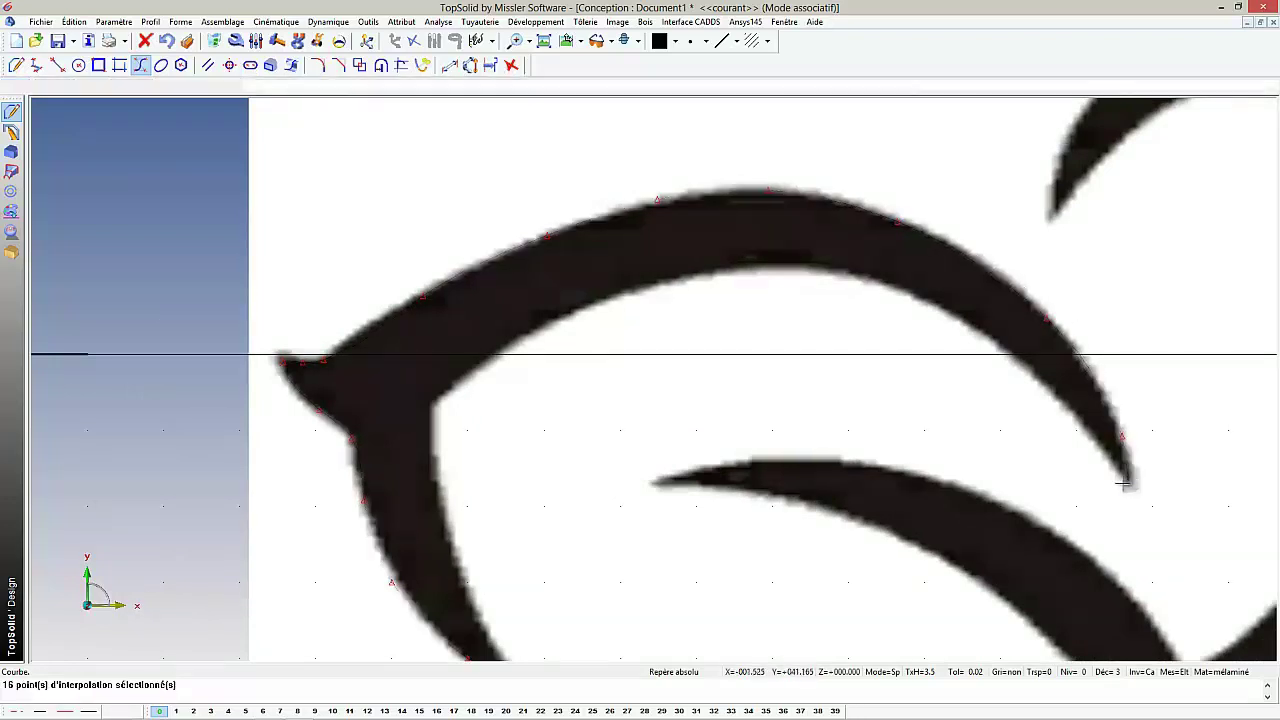
Trace the petal's inner edge back down to the starting tip to close the spline.
click(962, 318)
click(805, 269)
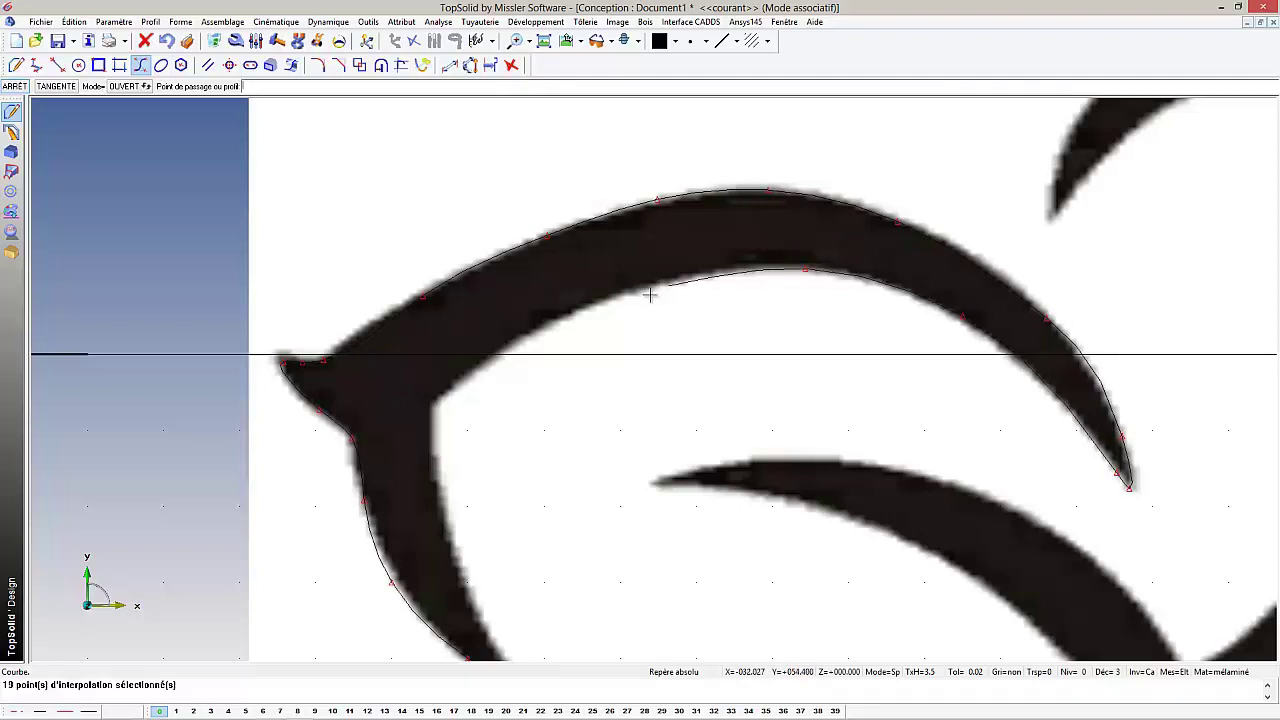
click(616, 293)
click(469, 372)
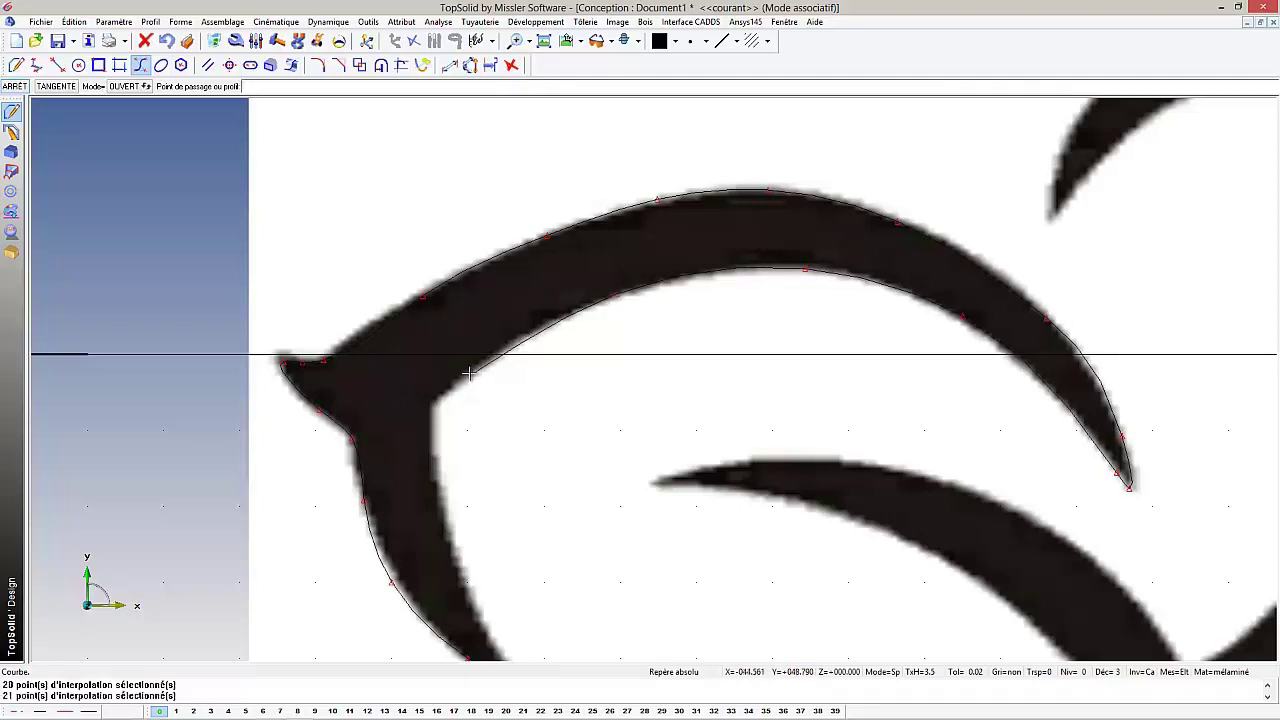
click(435, 401)
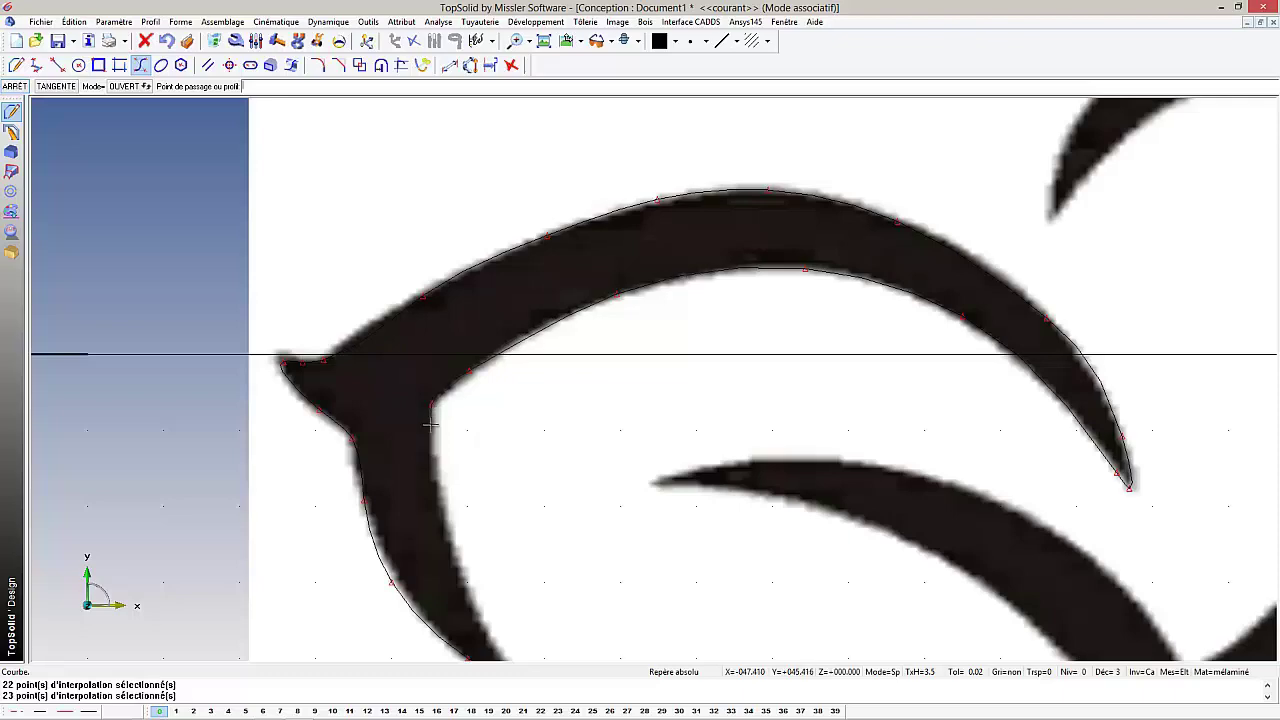
click(428, 424)
scroll(431, 486, down, 1)
scroll(446, 490, up, 2)
click(446, 490)
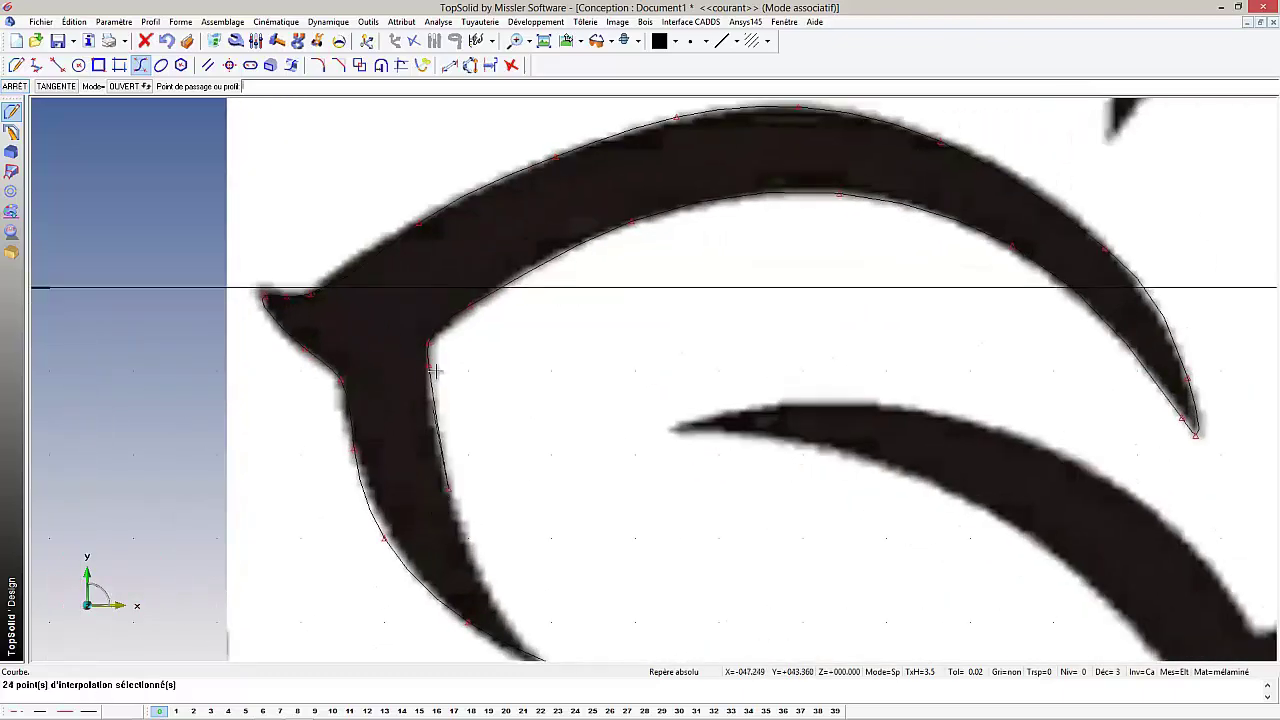
scroll(440, 400, down, 1)
scroll(488, 575, up, 1)
click(478, 521)
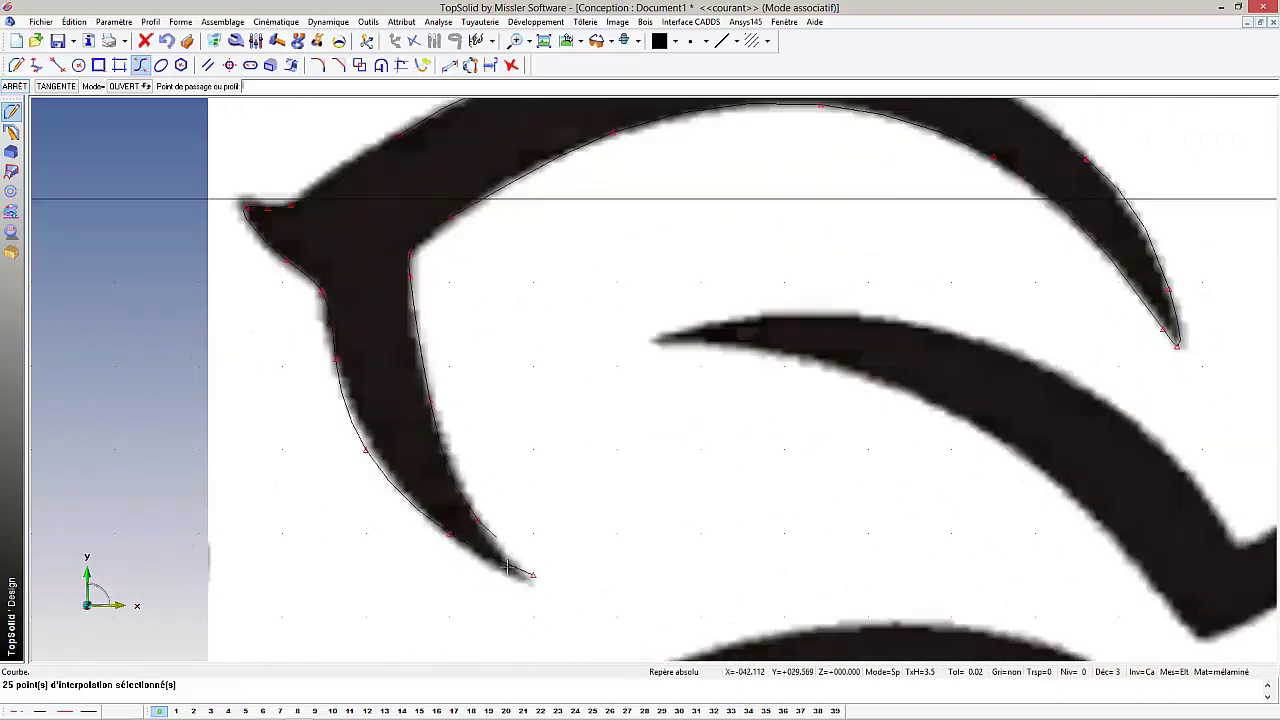
click(533, 575)
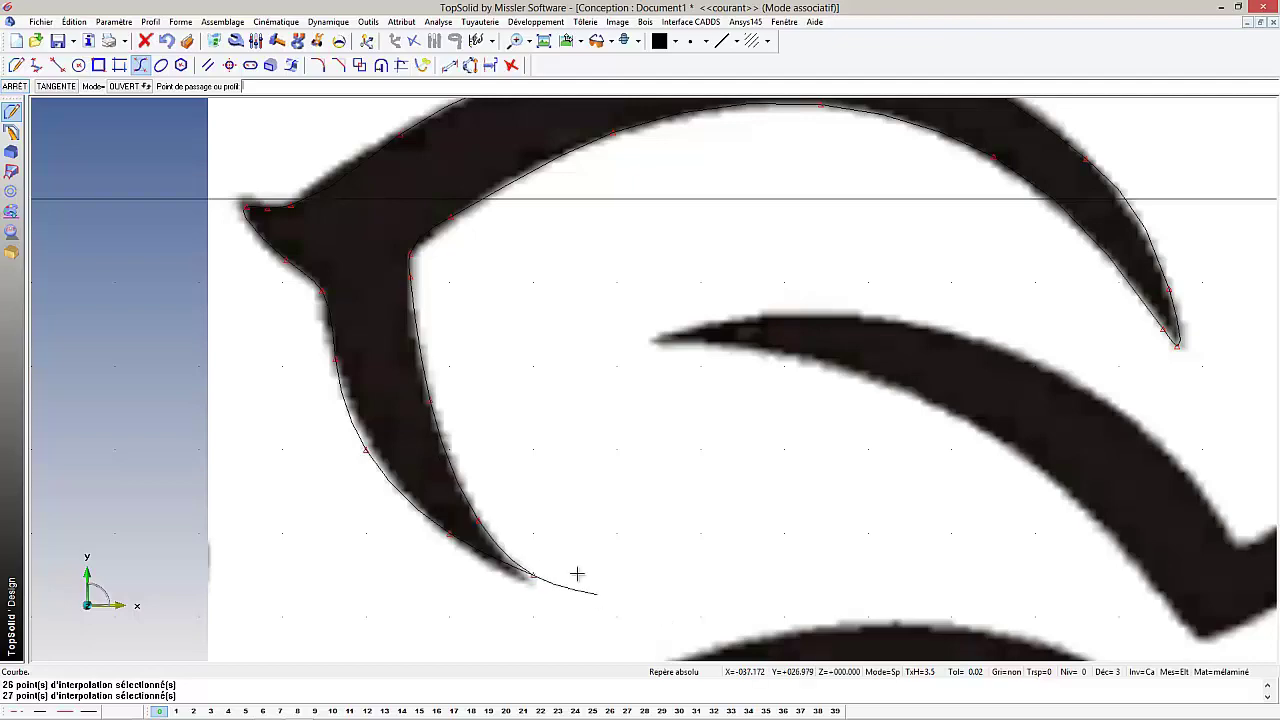
Extrude the petal curve to height 10 with CENTRE alignment, viewed in 3D.
scroll(474, 515, down, 1)
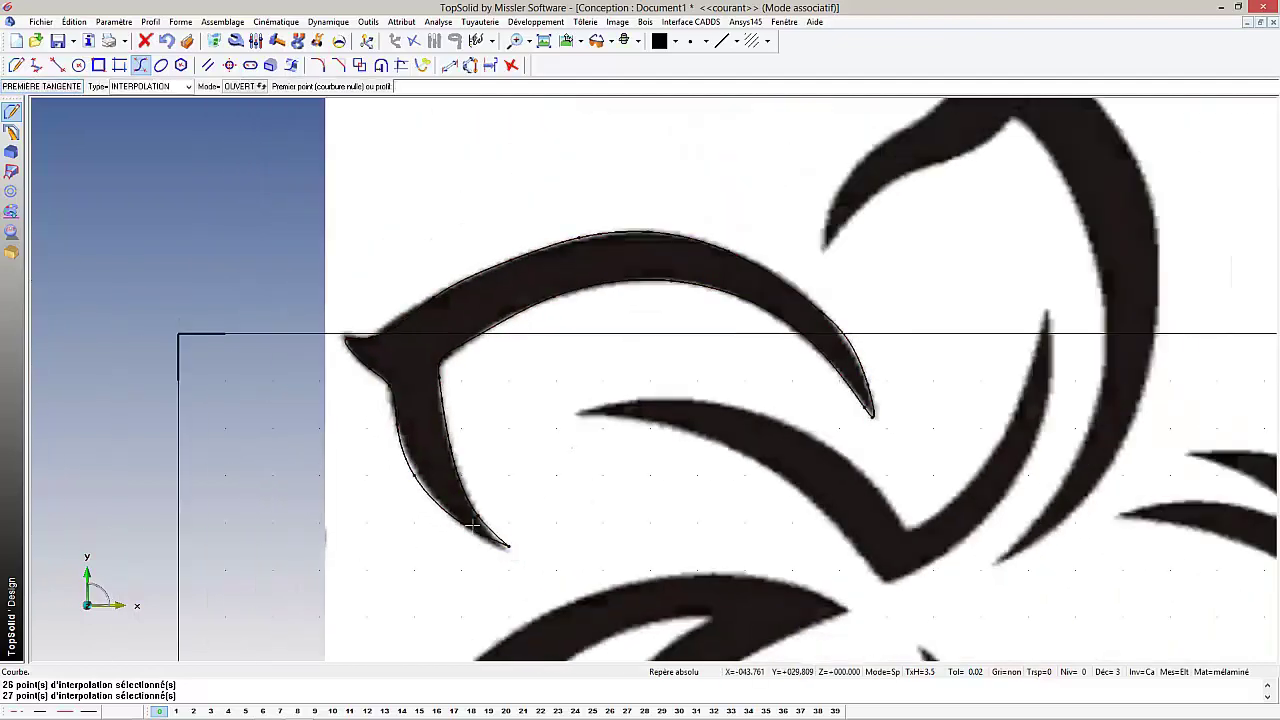
scroll(481, 367, down, 1)
mouse_move(309, 250)
middle_down()
mouse_move(346, 266)
mouse_move(353, 316)
middle_up()
click(15, 157)
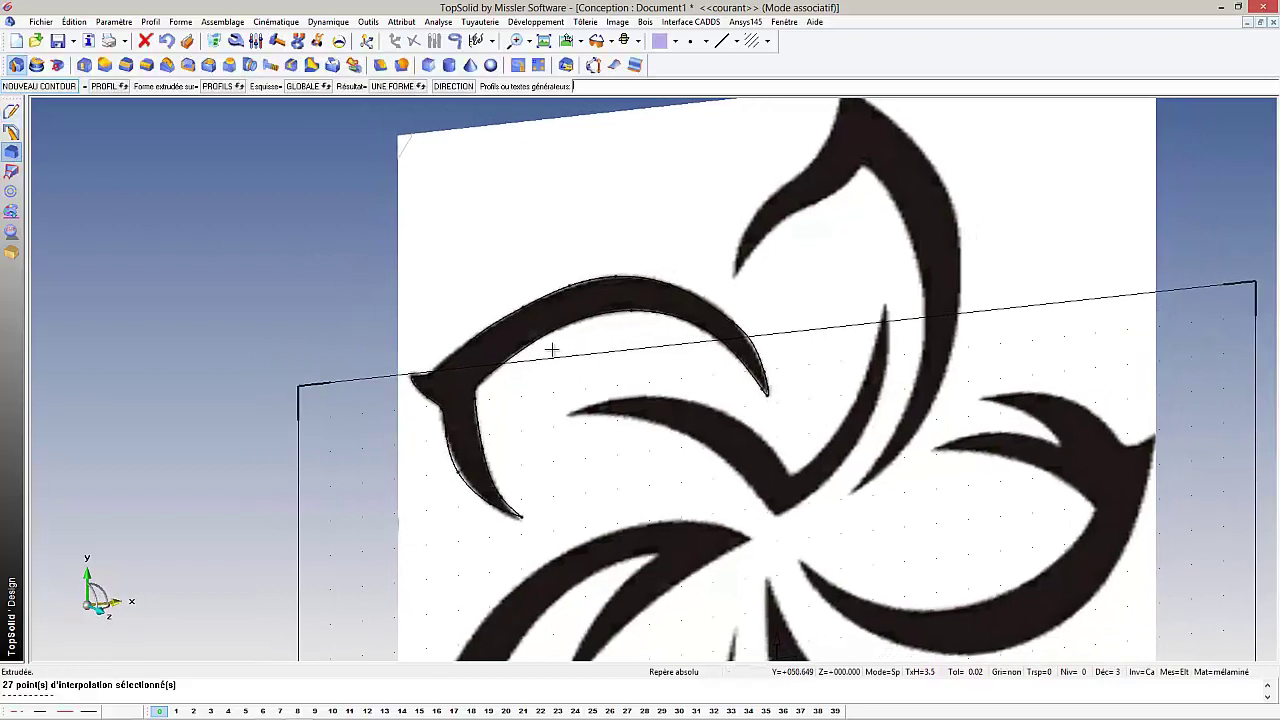
click(481, 331)
scroll(594, 383, down, 1)
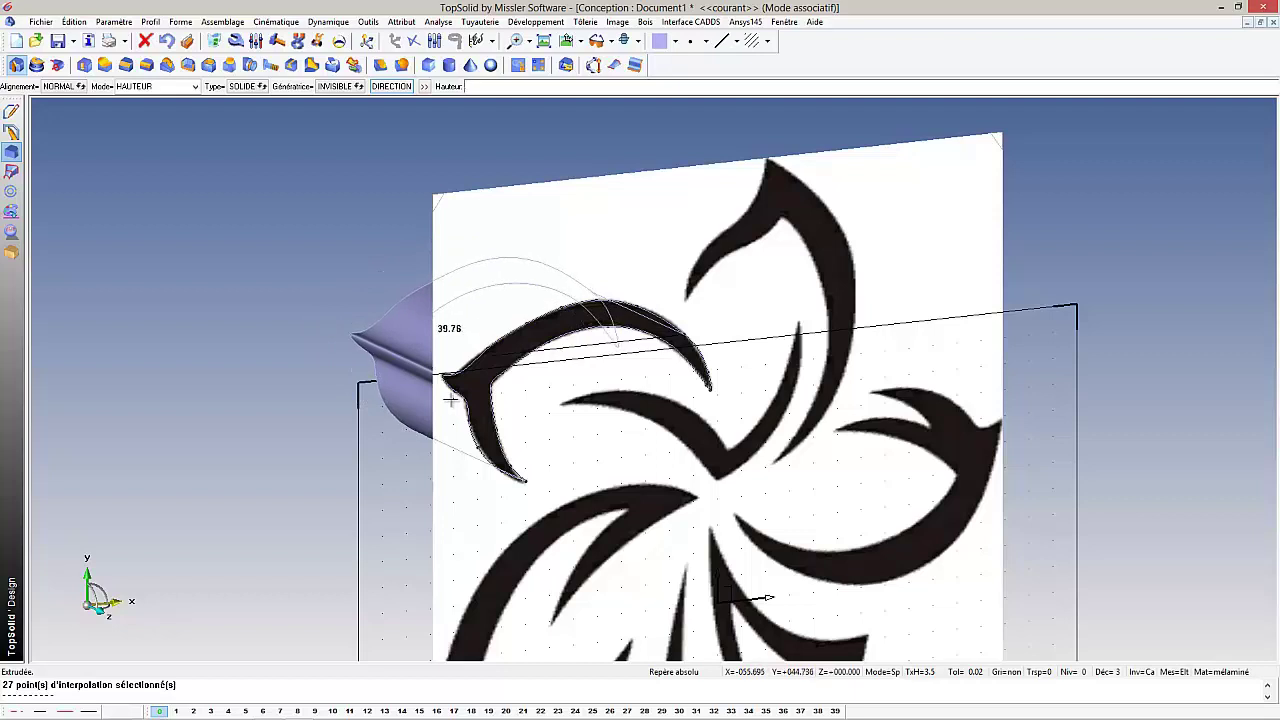
click(78, 87)
text(10)
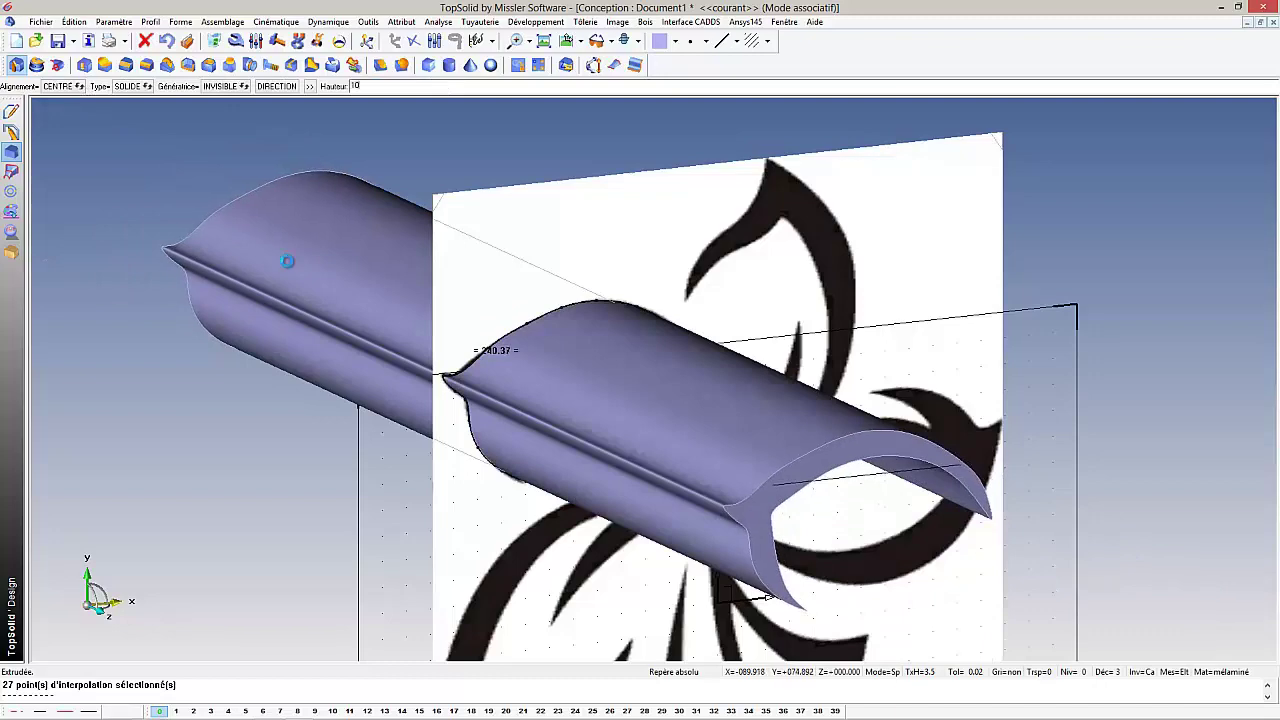
key(Return)
mouse_move(343, 360)
middle_down()
mouse_move(561, 373)
mouse_move(346, 350)
middle_up()
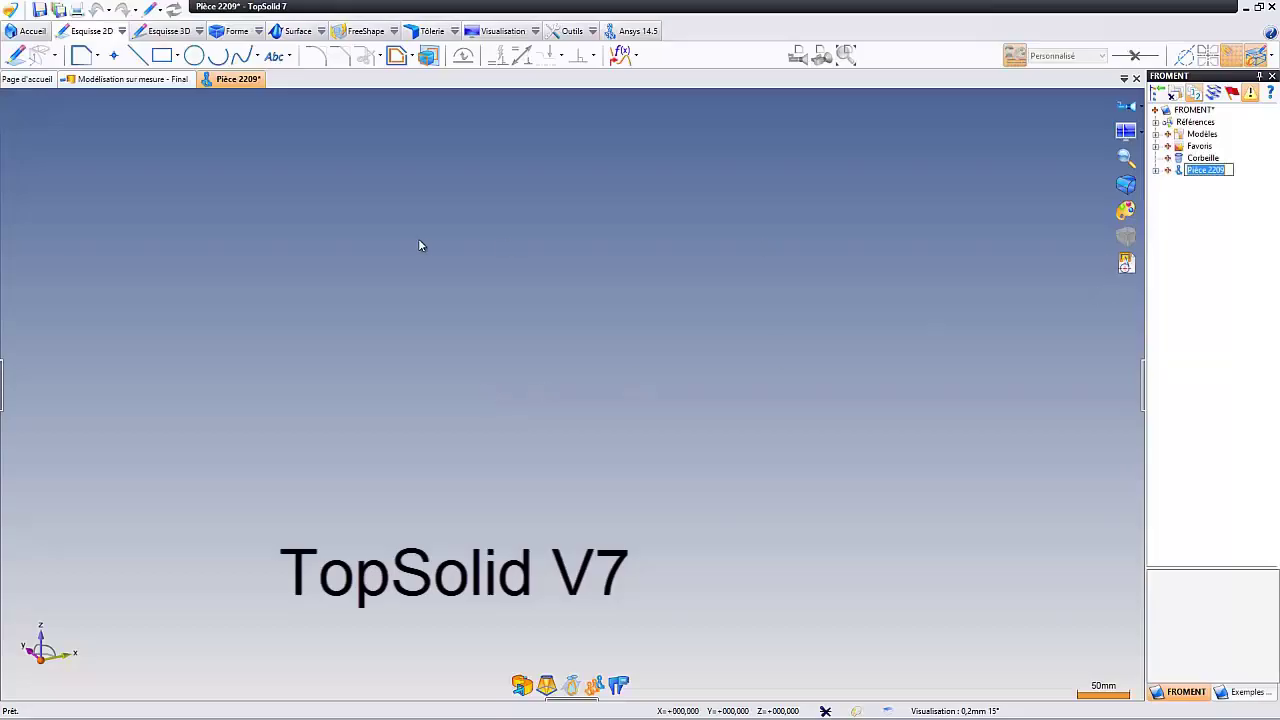
Load the découpe tôle image from Desktop > Froment into the V7 part.
click(593, 31)
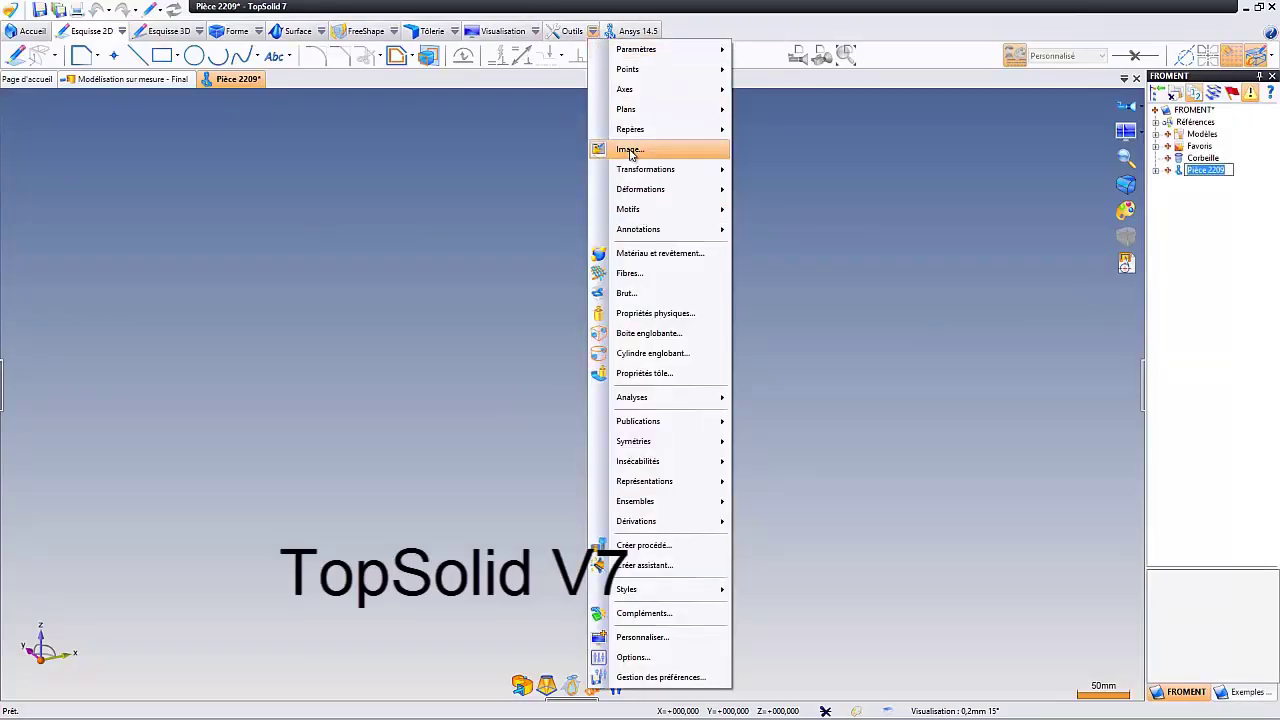
click(630, 150)
click(104, 268)
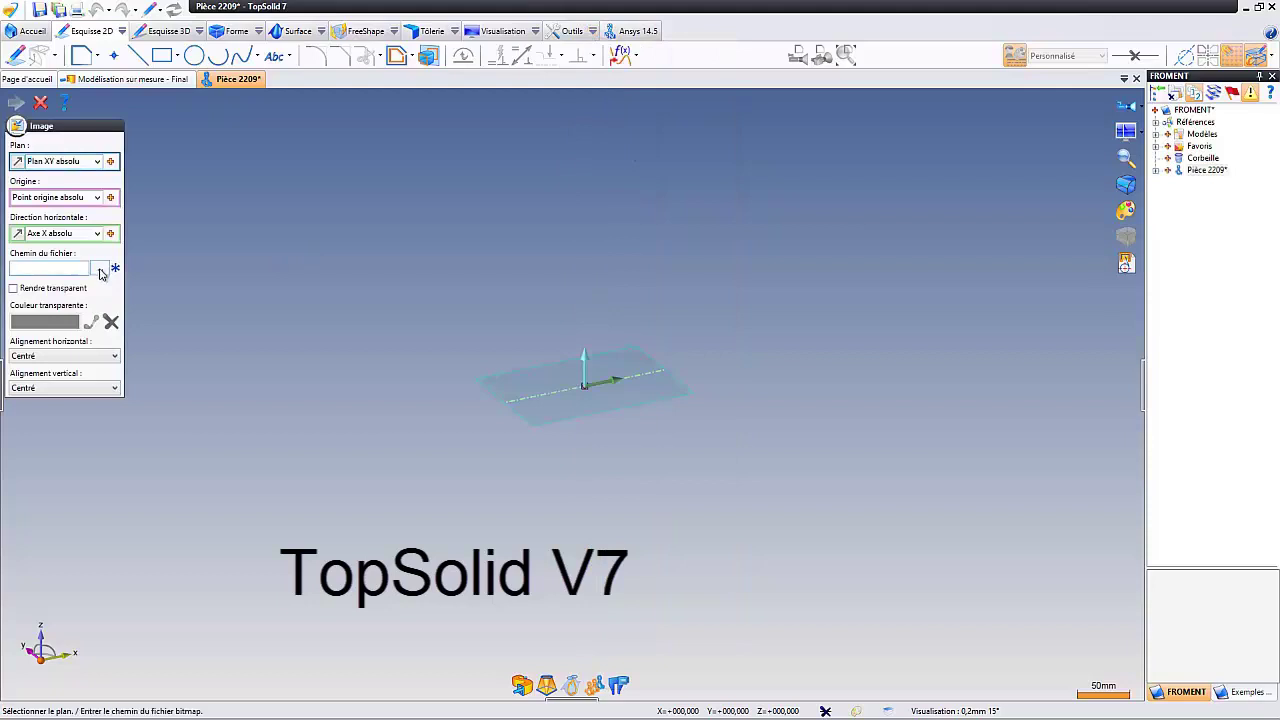
scroll(184, 198, up, 2)
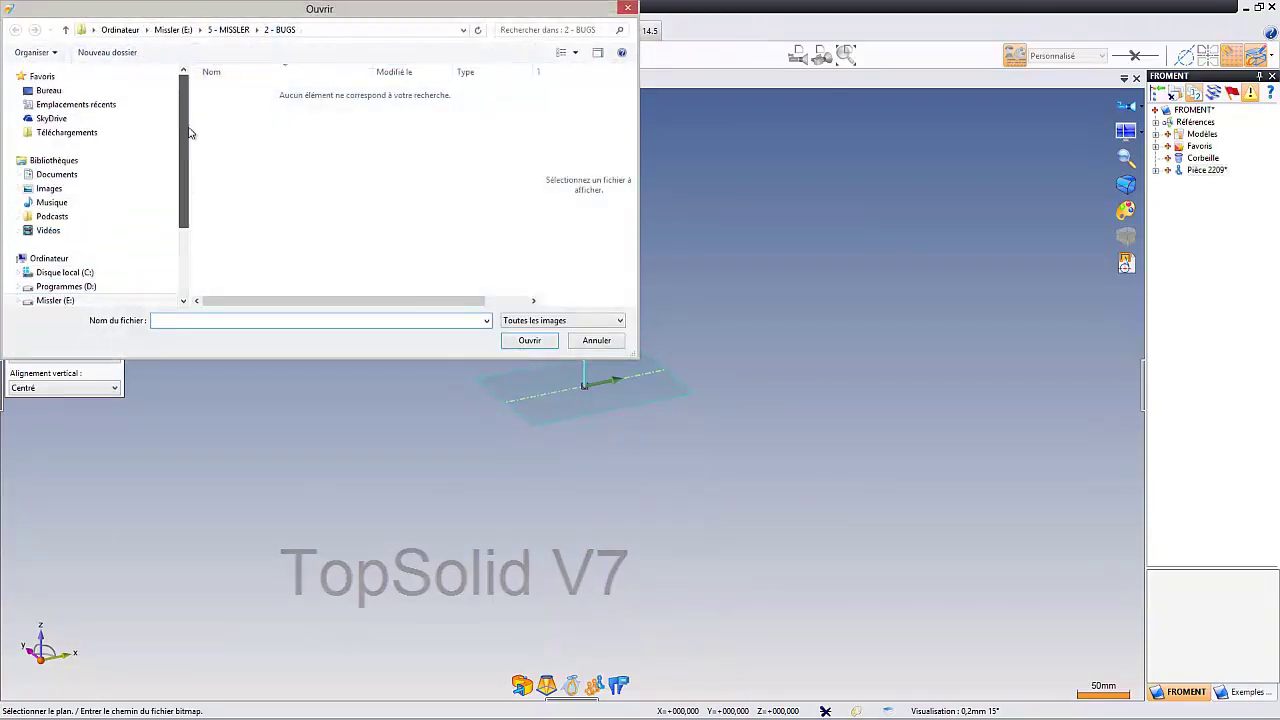
click(44, 91)
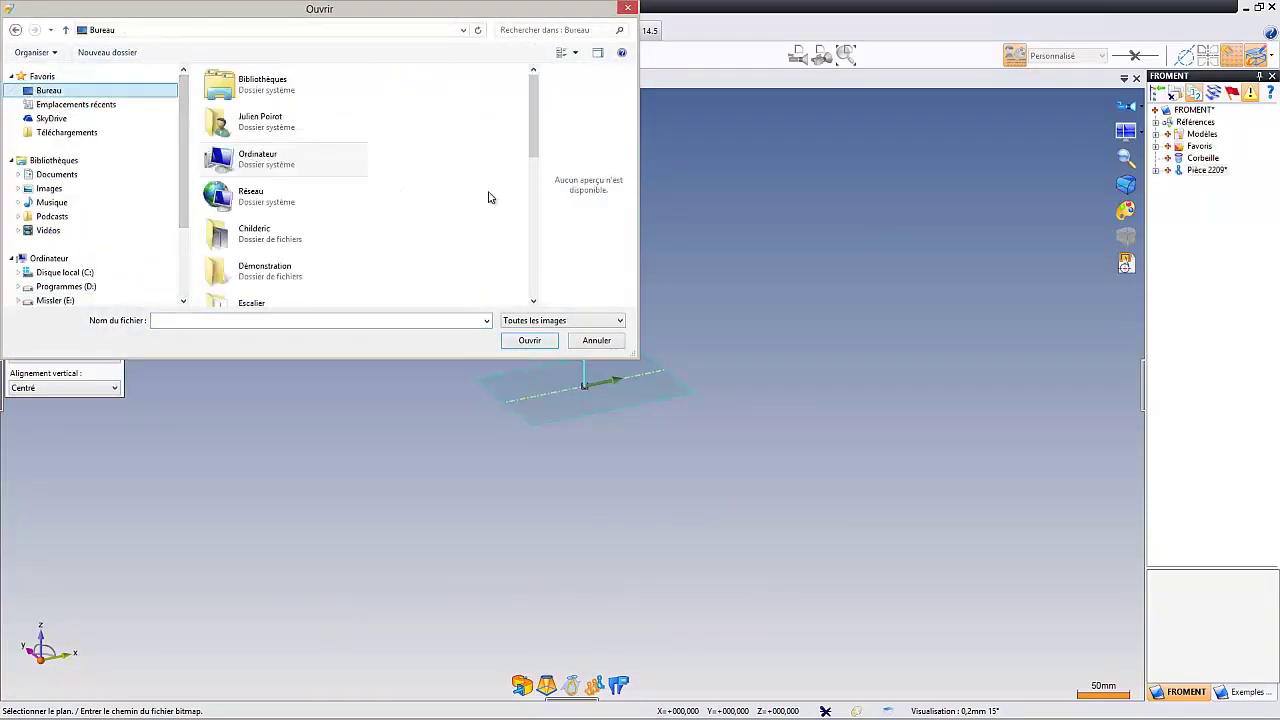
drag(531, 138, 531, 216)
double_click(248, 136)
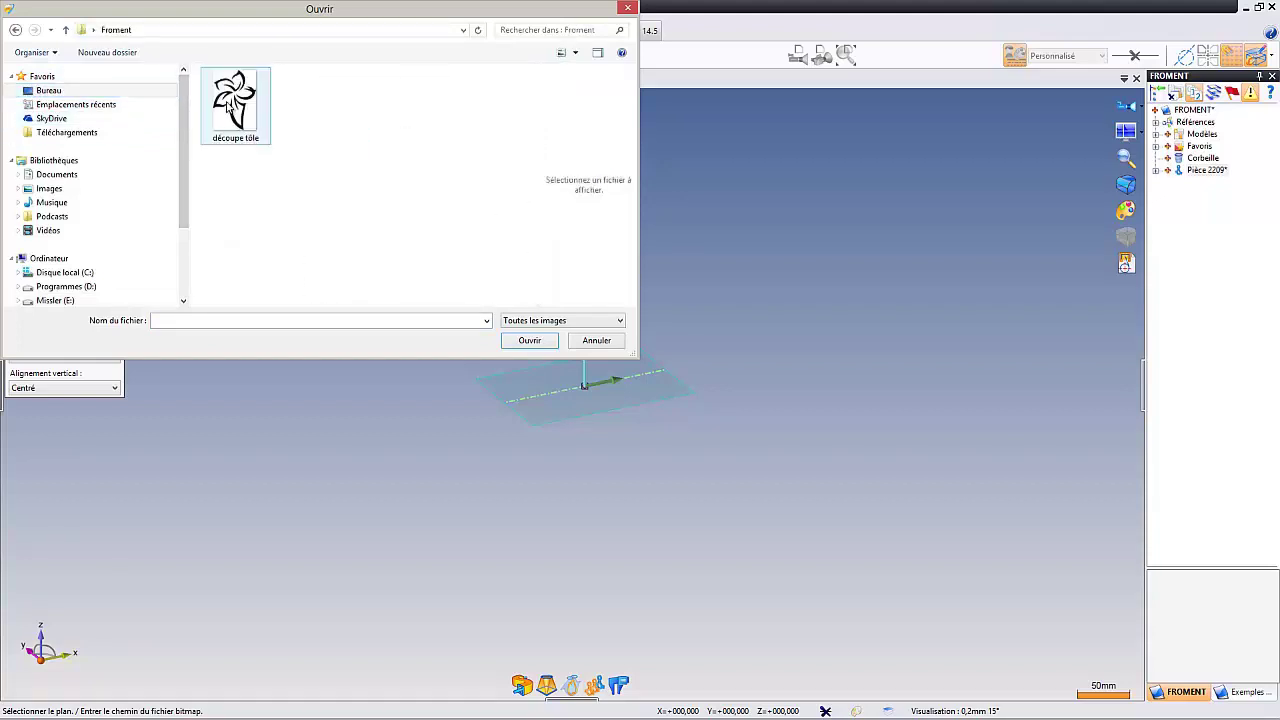
click(233, 105)
click(535, 342)
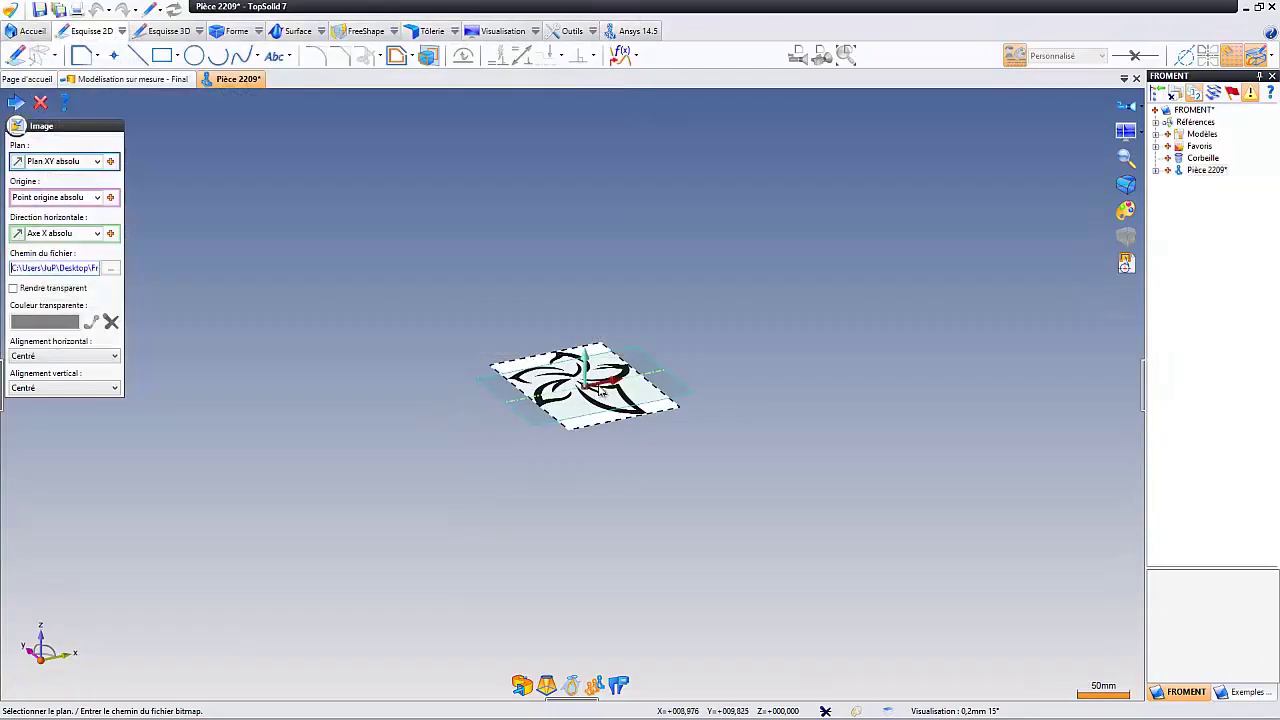
Validate the image placement and skip the Echelle, Rotation and Décalage steps.
middle_drag(603, 374, 335, 174)
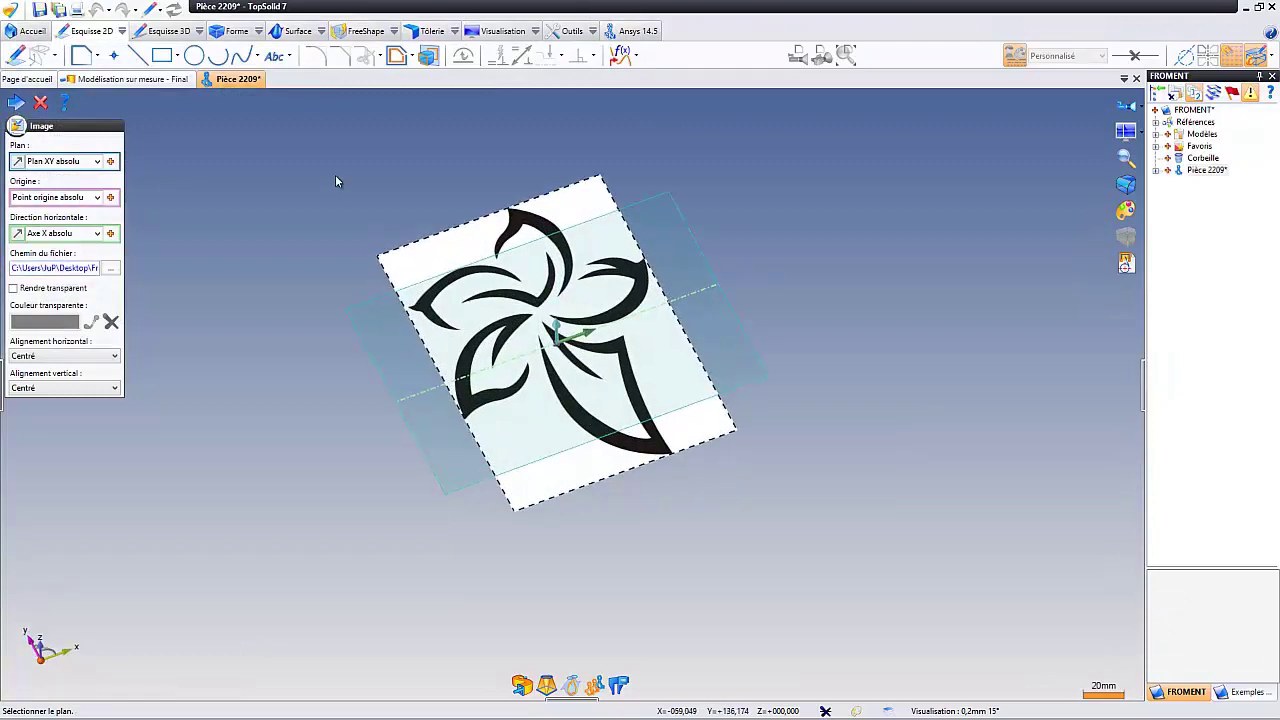
middle_click(453, 263)
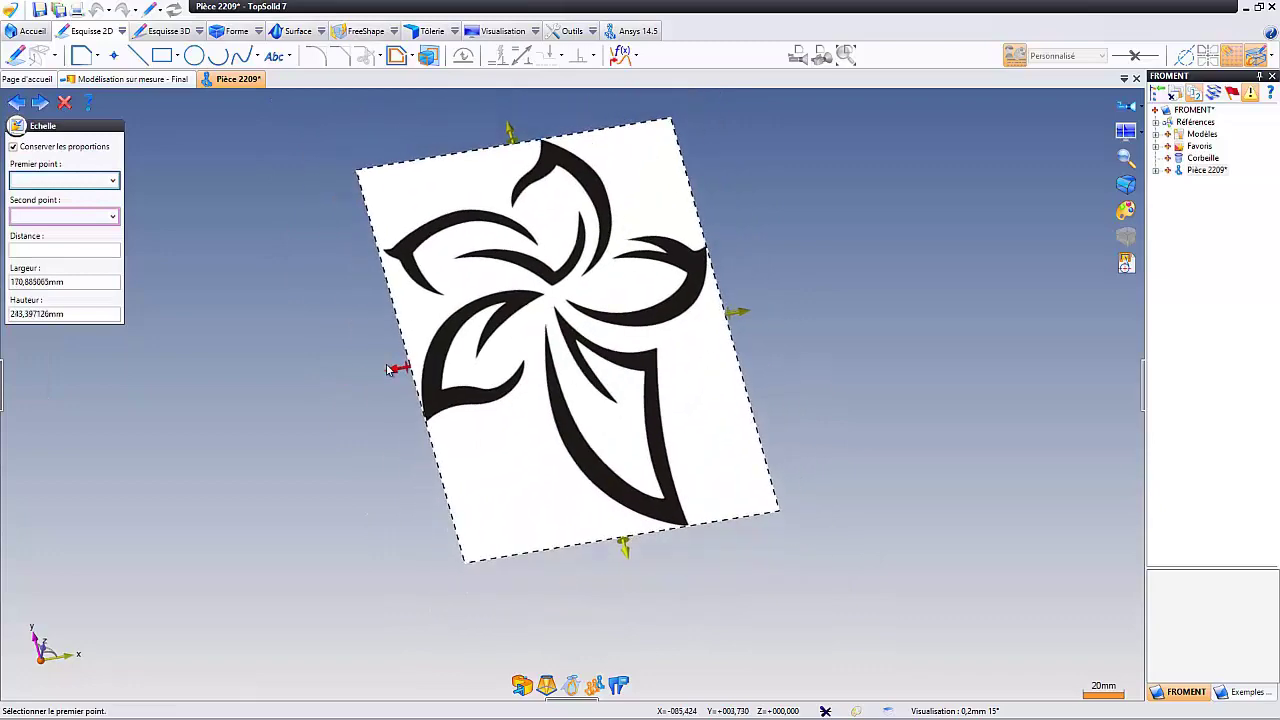
right_click(328, 362)
click(300, 329)
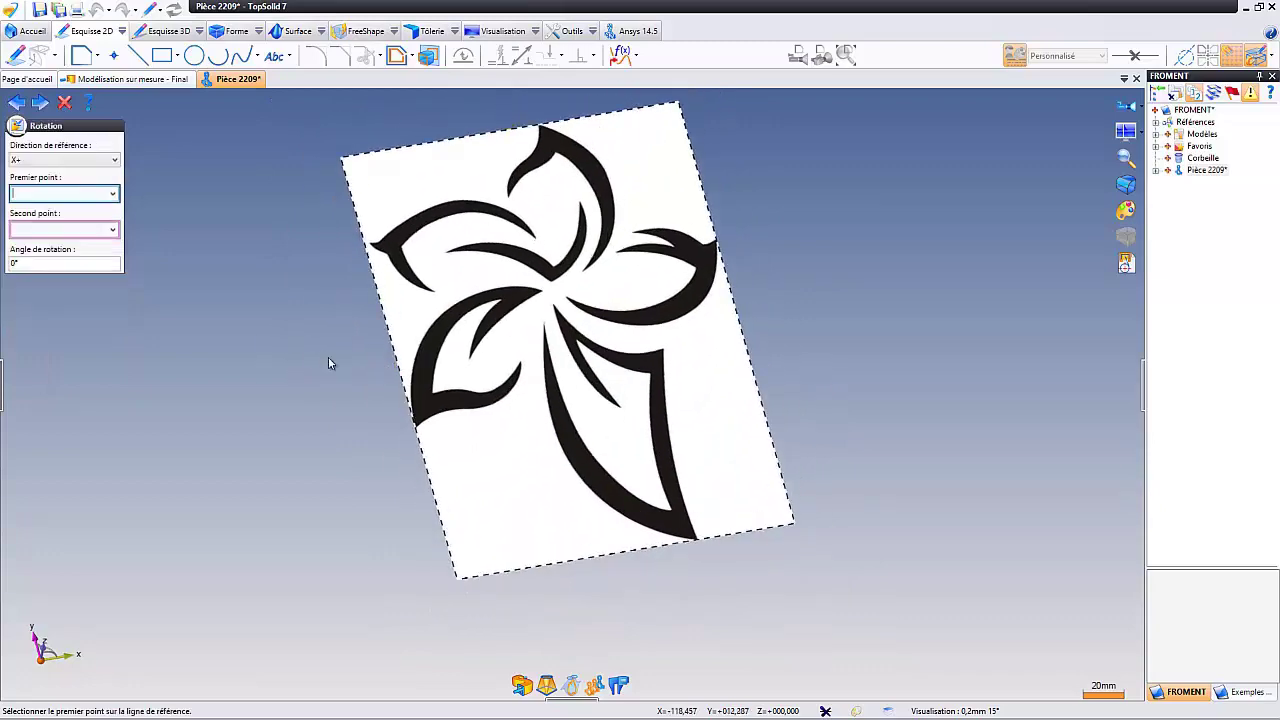
right_click(278, 265)
click(290, 271)
right_click(288, 265)
click(294, 263)
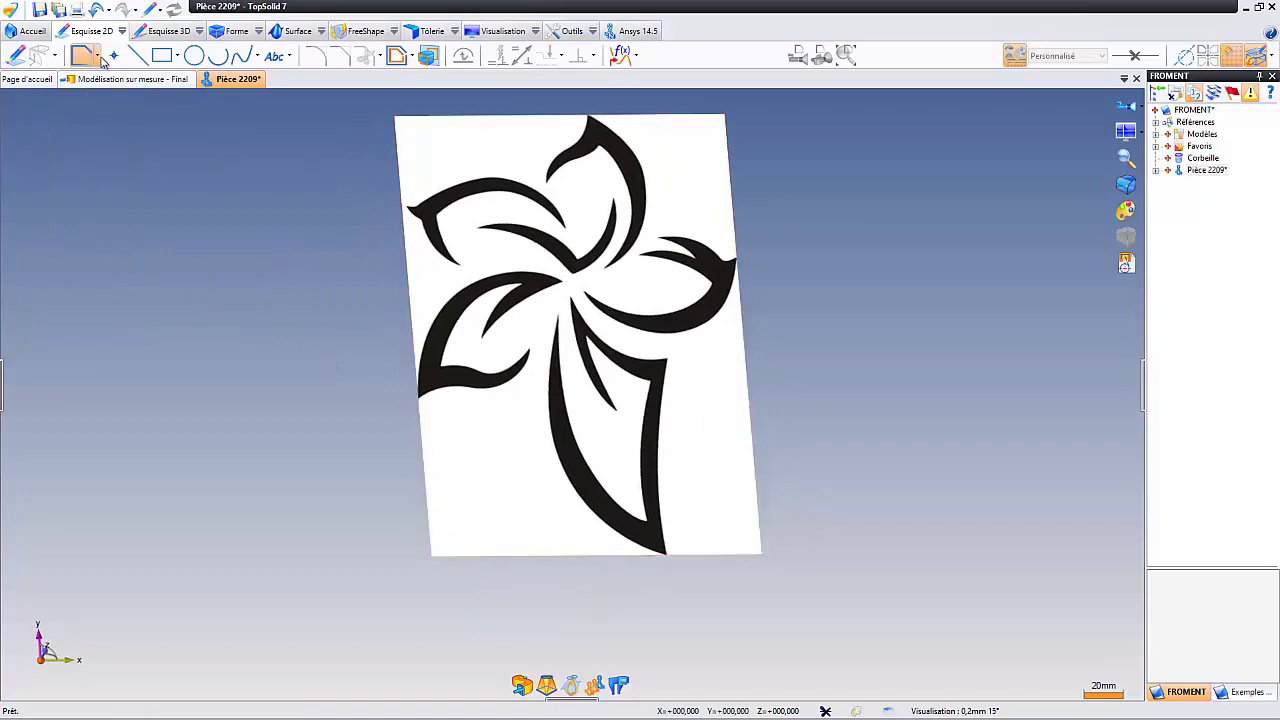
Start a spline sketch, set display tolerances to 0,02 mm and 1°, then cancel the spline.
click(245, 62)
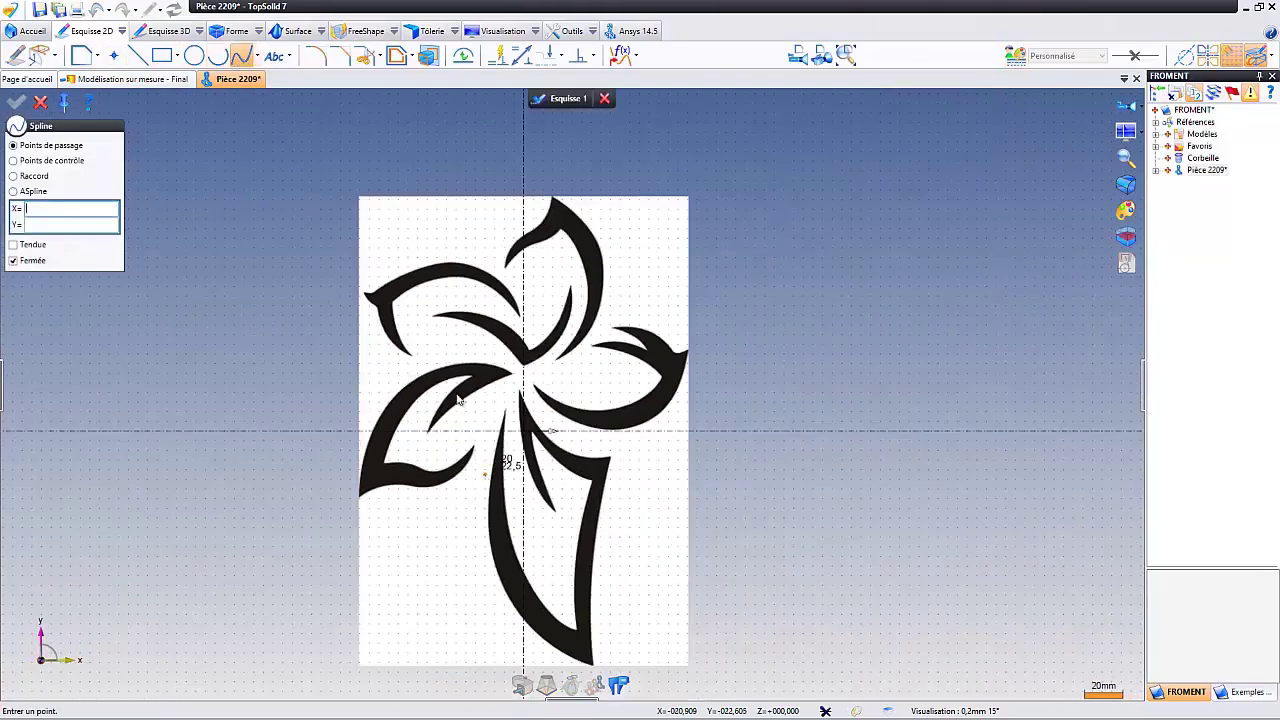
scroll(465, 350, up, 3)
click(963, 710)
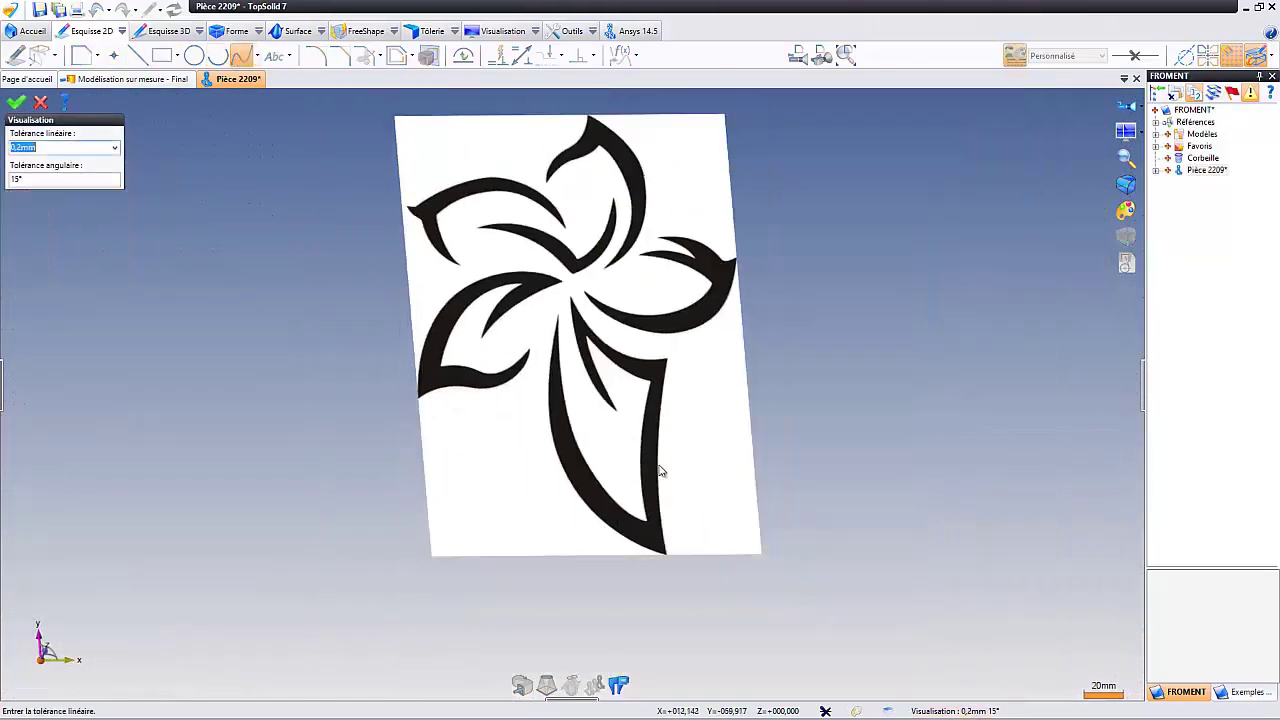
click(12, 148)
text(0)
click(16, 180)
text(1)
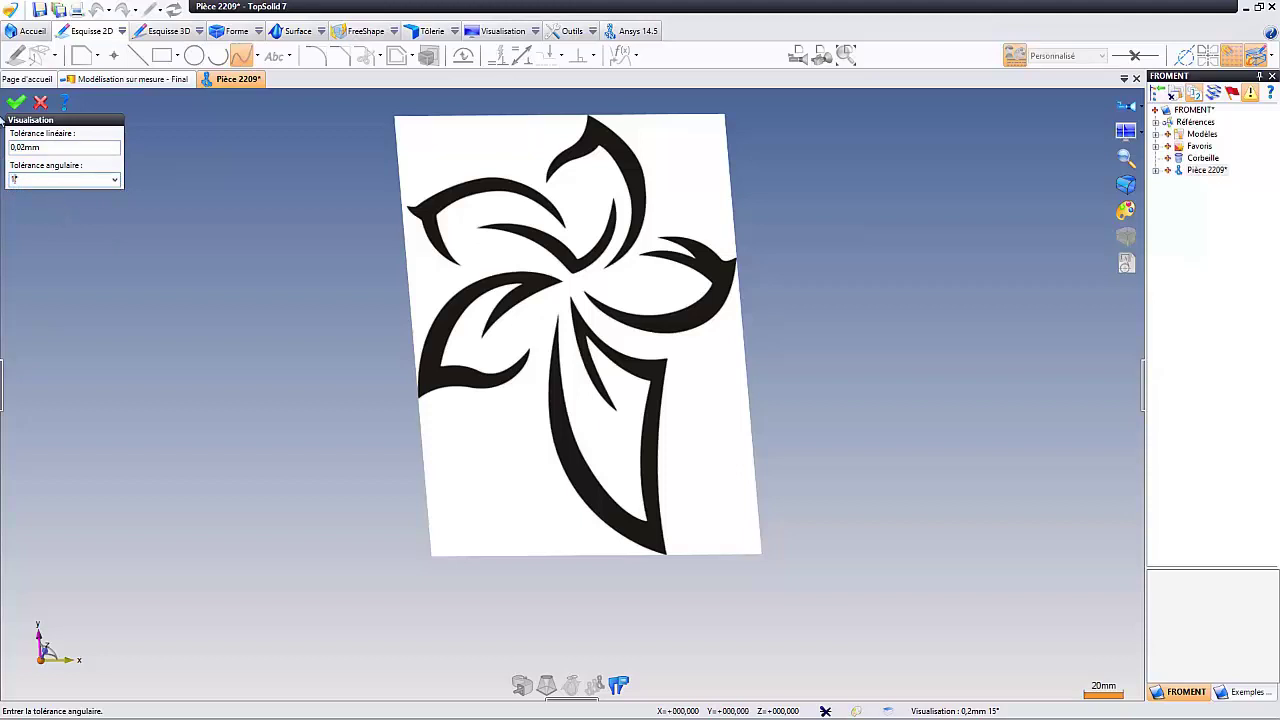
click(16, 103)
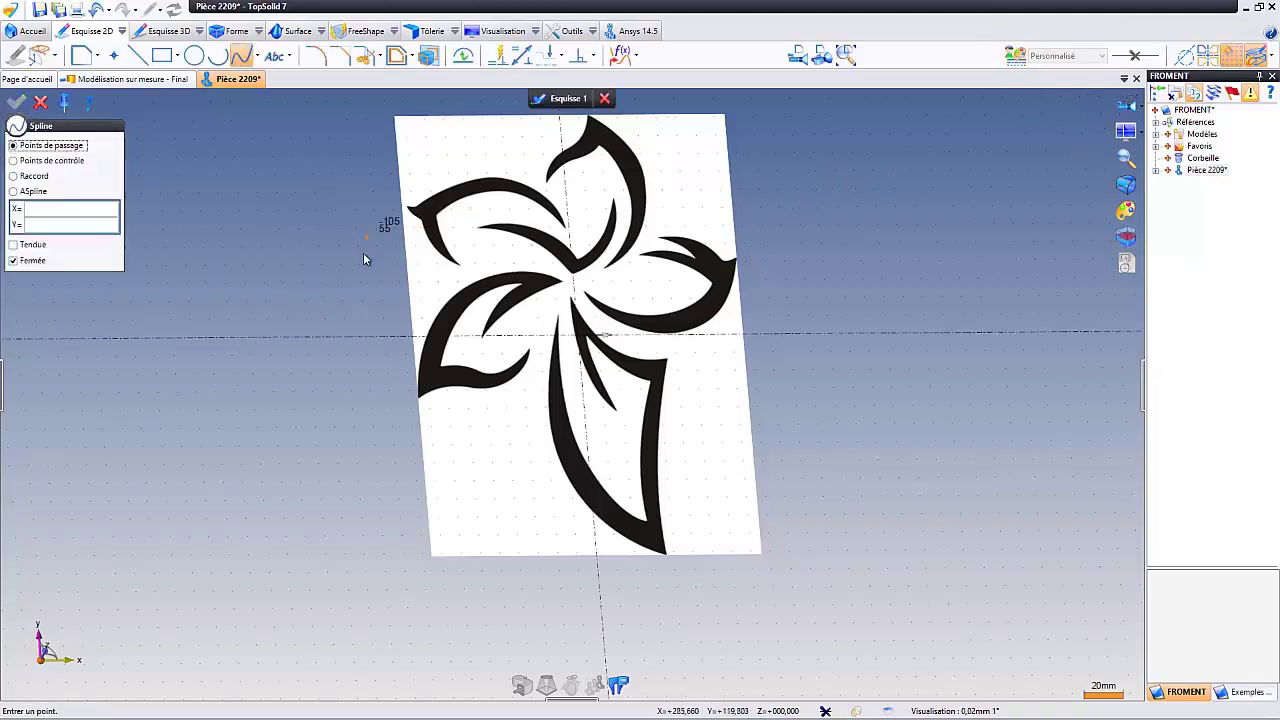
key(Escape)
right_click(323, 248)
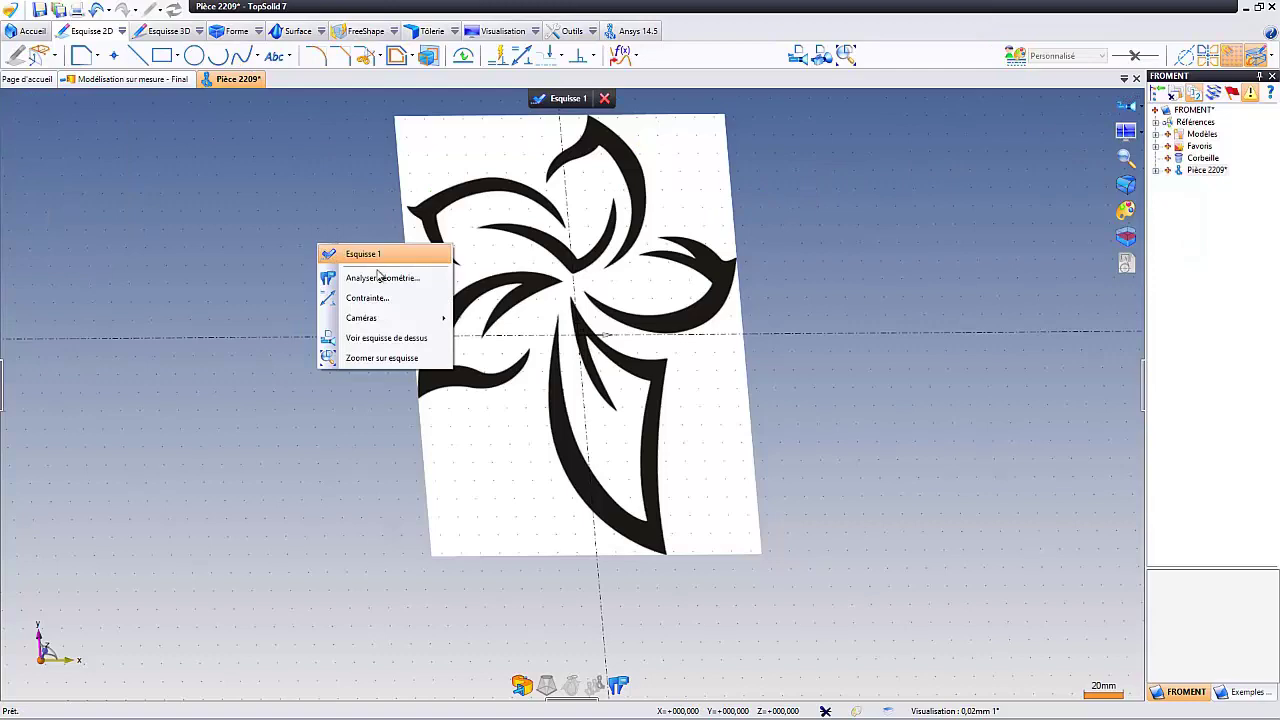
View the sketch from above and start a spline along the blade from tip to base.
click(410, 341)
click(243, 55)
scroll(465, 235, up, 5)
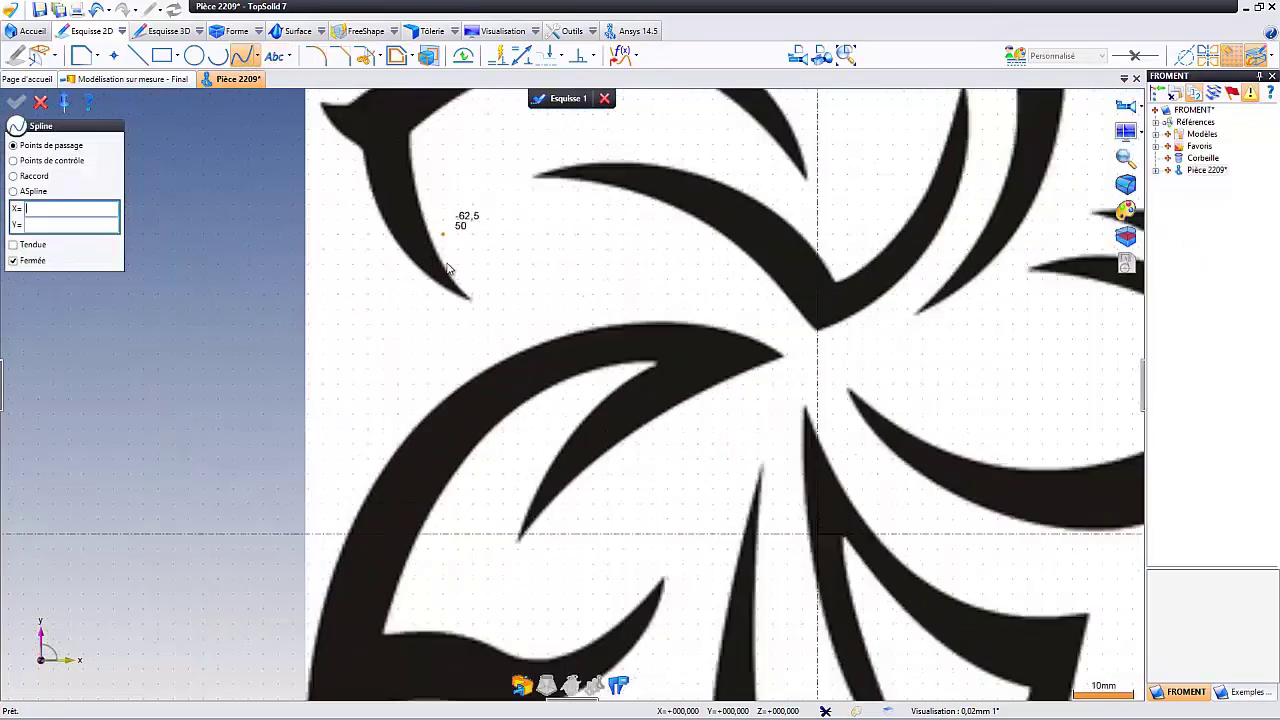
scroll(447, 268, up, 3)
scroll(486, 377, up, 3)
click(584, 427)
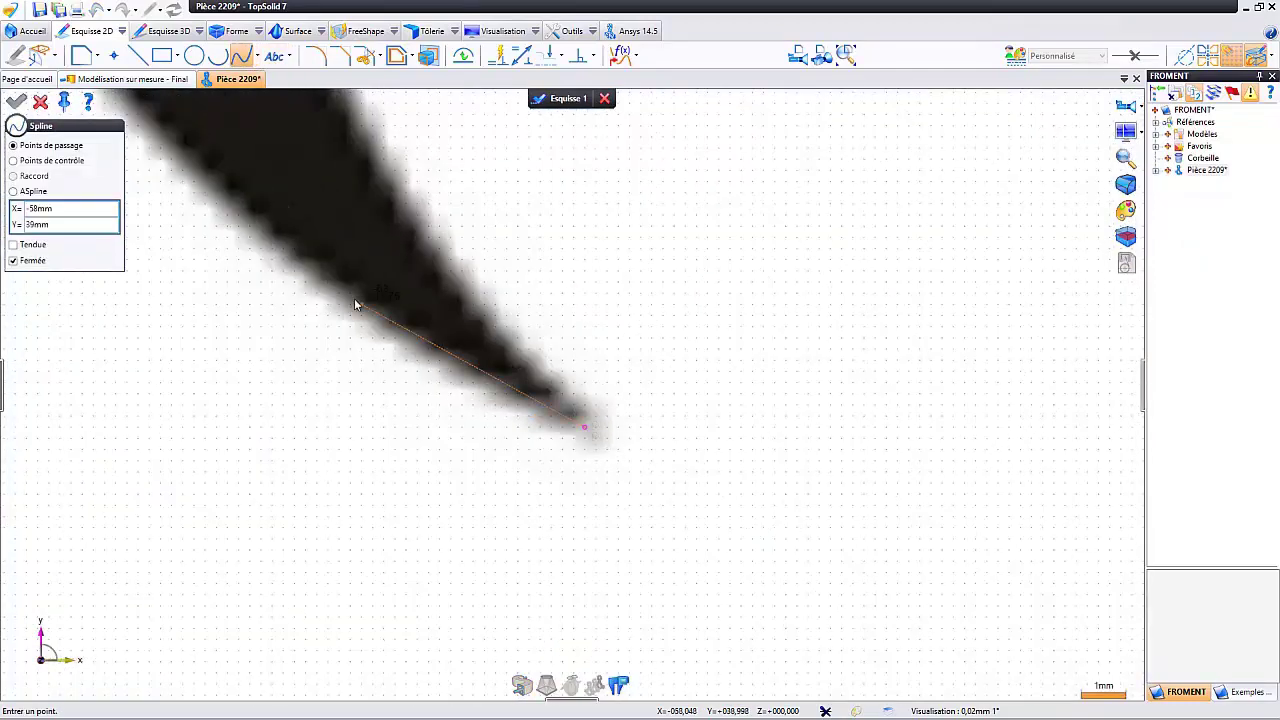
scroll(480, 400, down, 3)
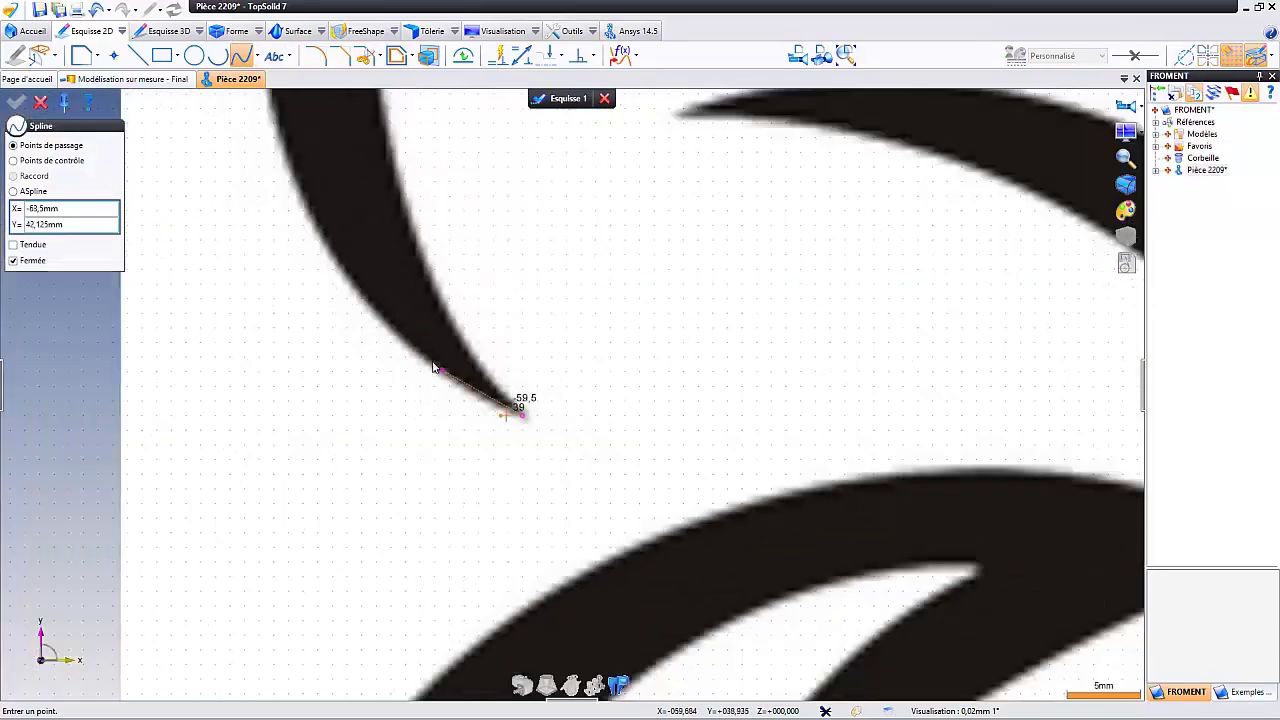
click(438, 370)
scroll(394, 314, down, 3)
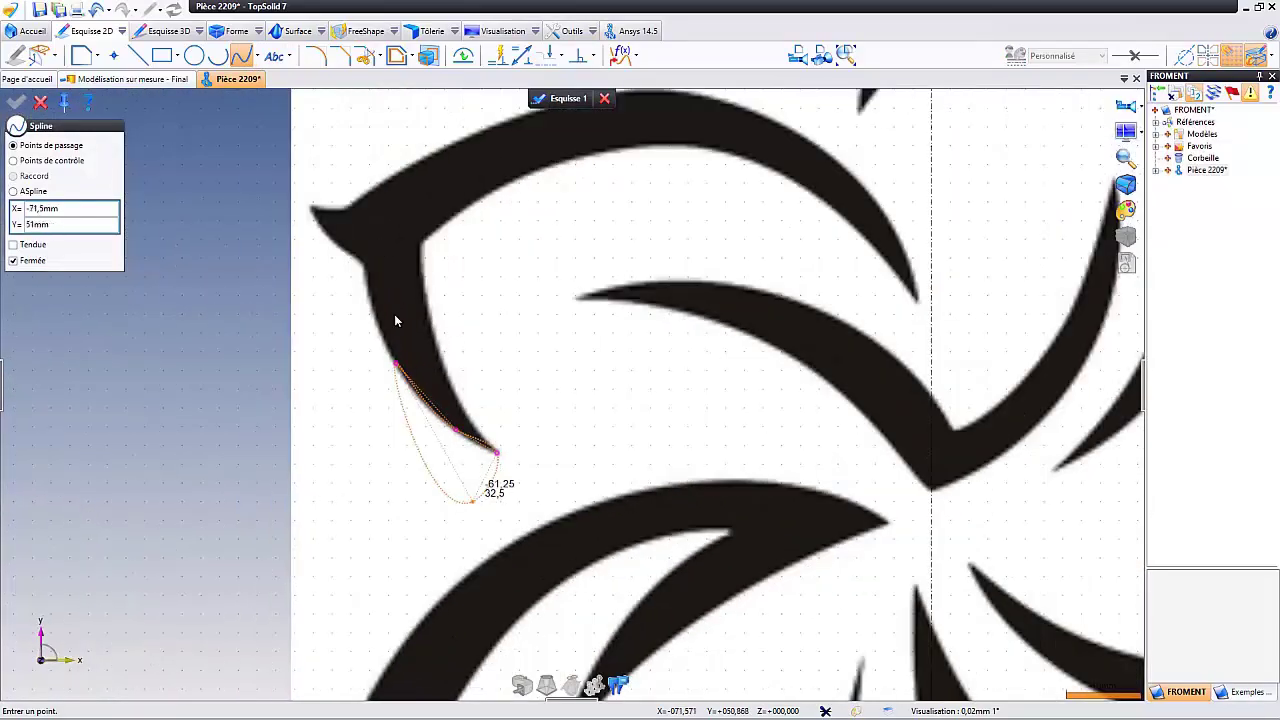
scroll(392, 314, up, 3)
scroll(385, 325, up, 2)
click(381, 325)
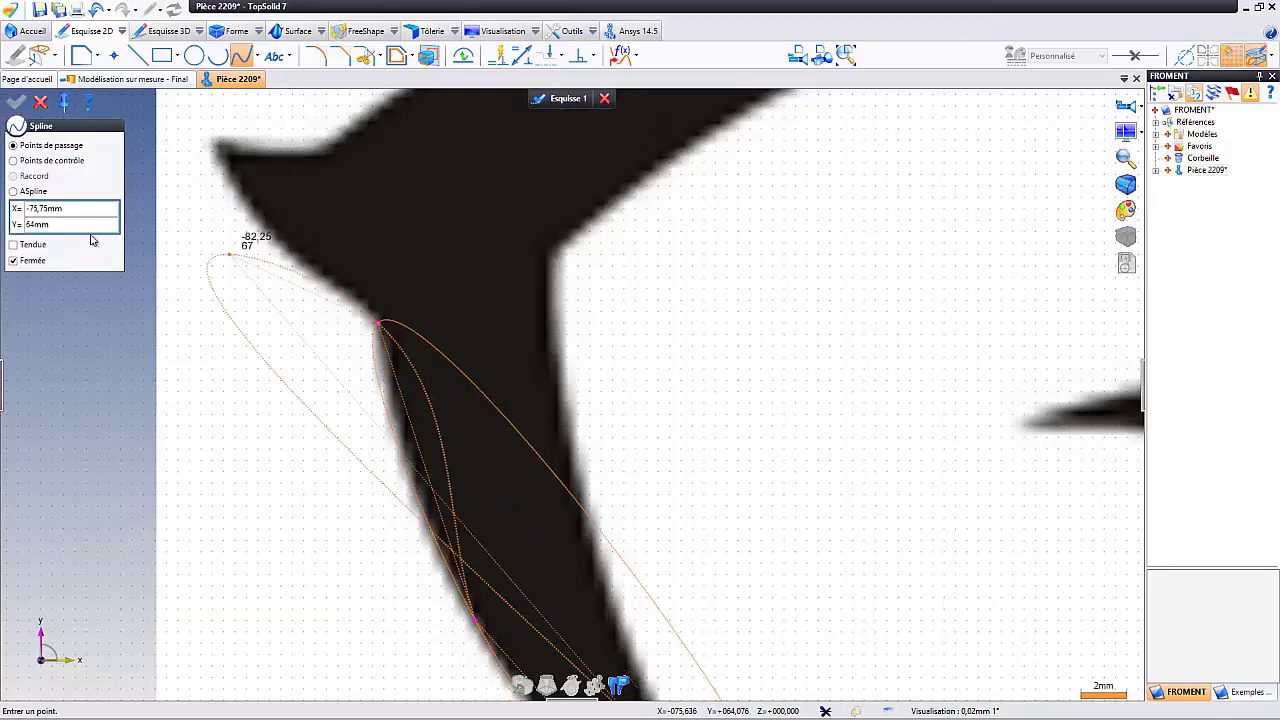
Uncheck Fermée and extend the spline around the upper-left spur onto the upper arm.
click(14, 261)
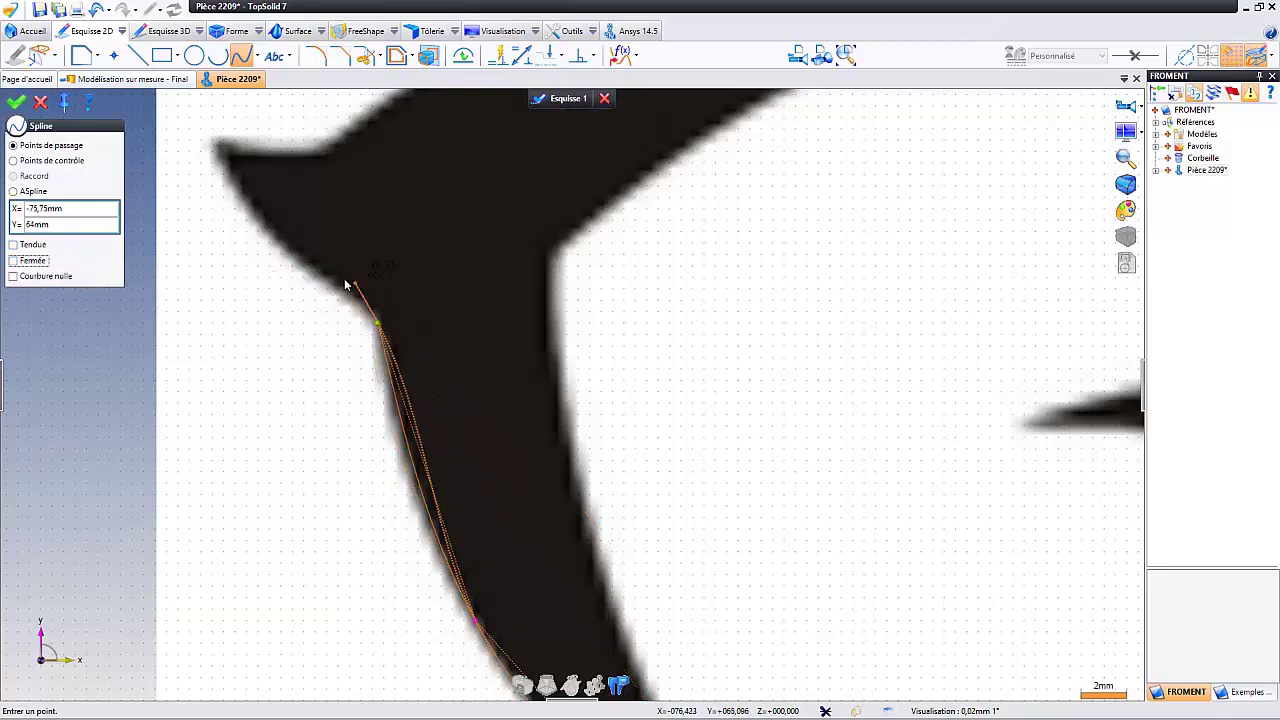
click(332, 279)
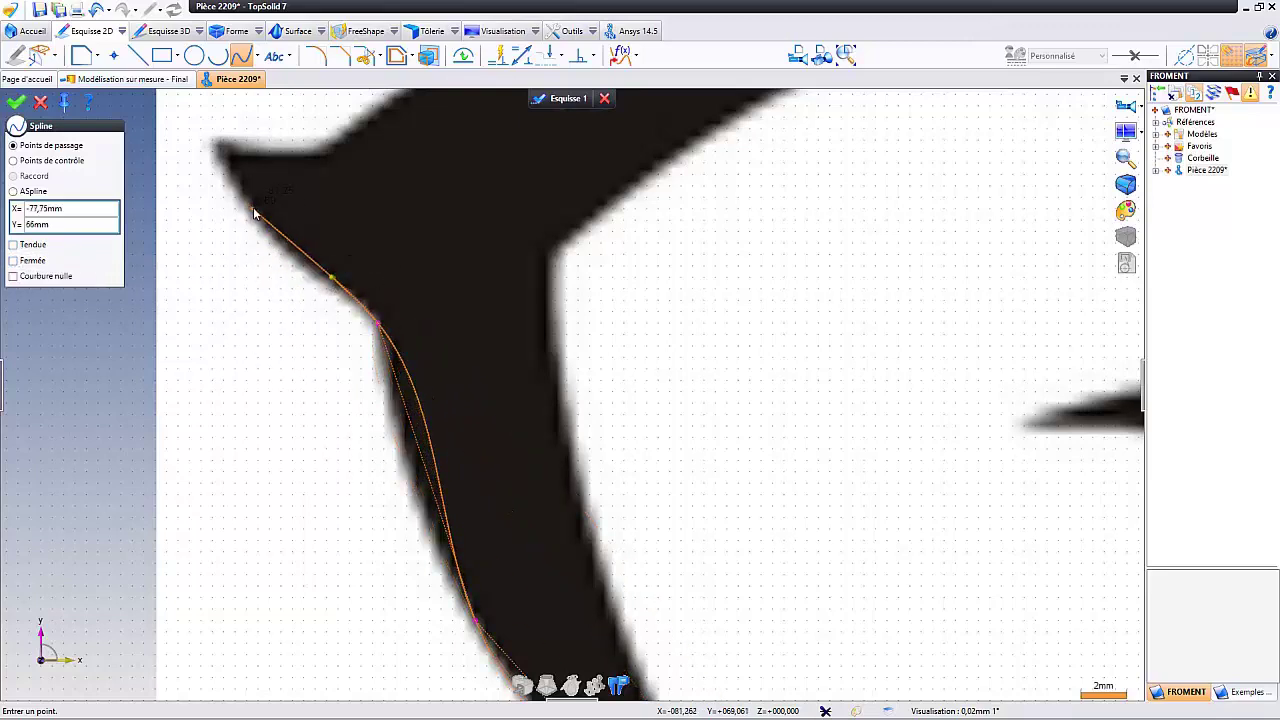
click(218, 151)
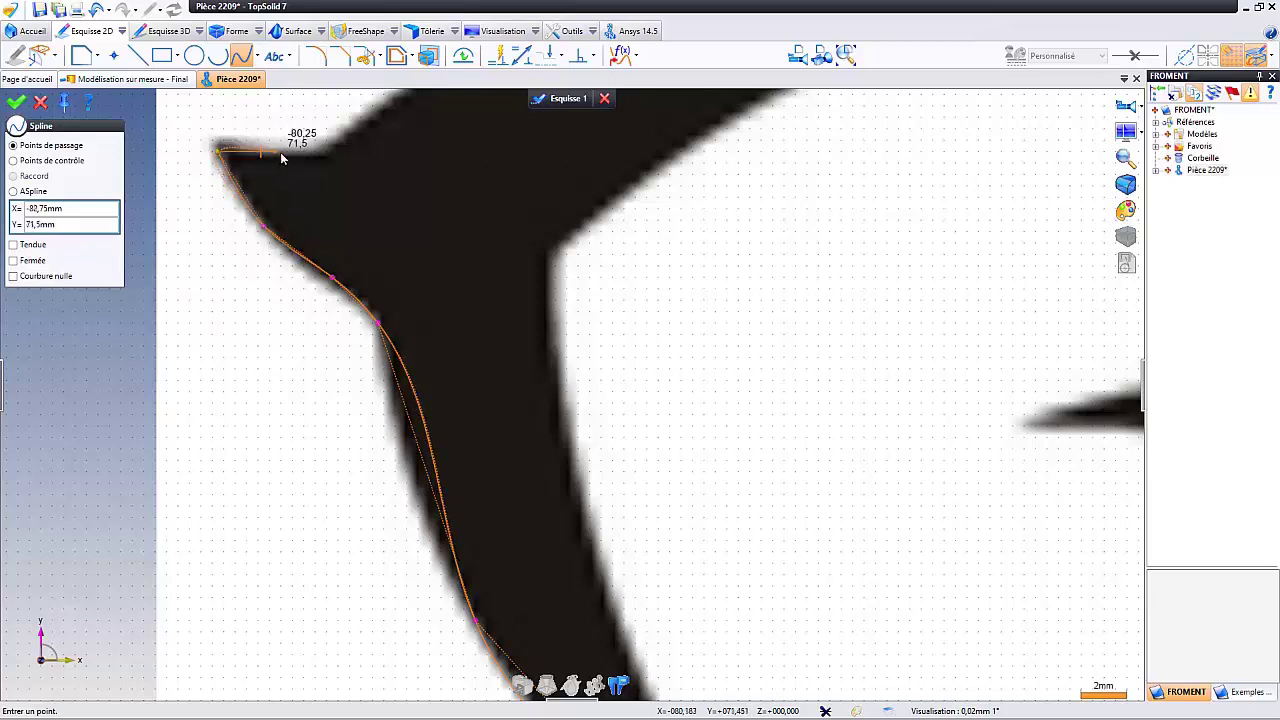
click(292, 156)
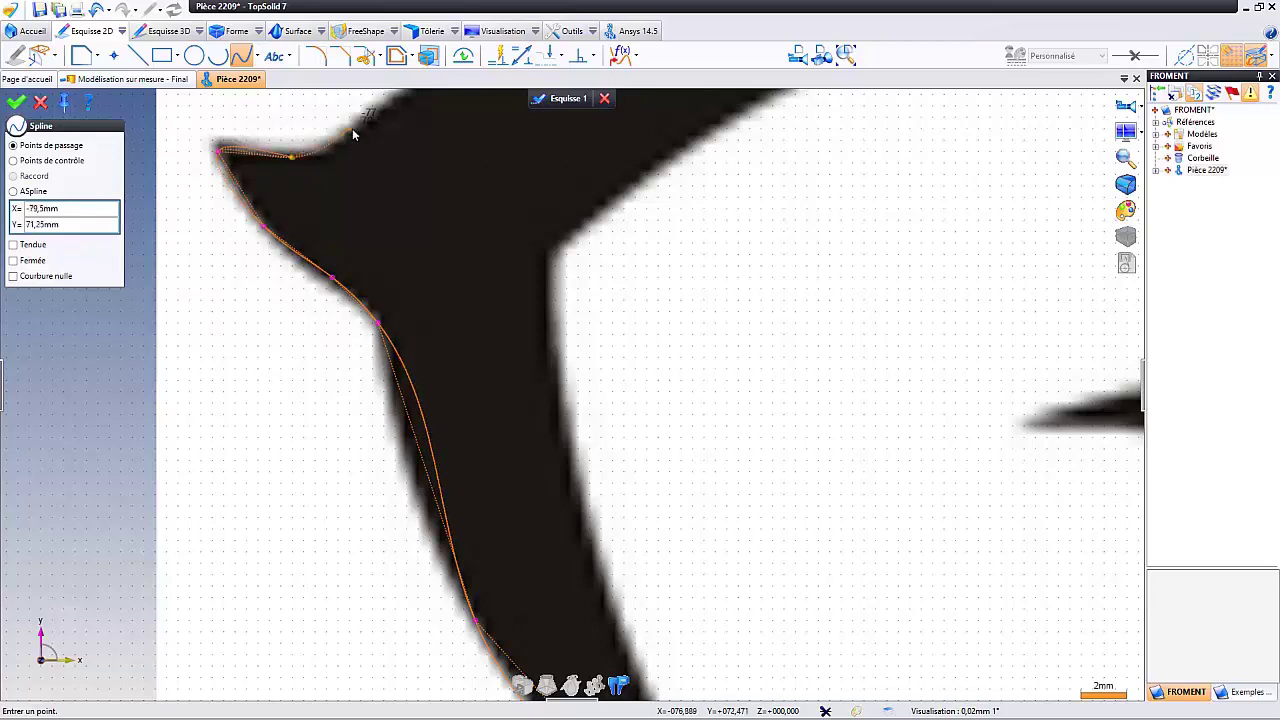
click(356, 134)
scroll(357, 378, down, 2)
scroll(445, 236, up, 2)
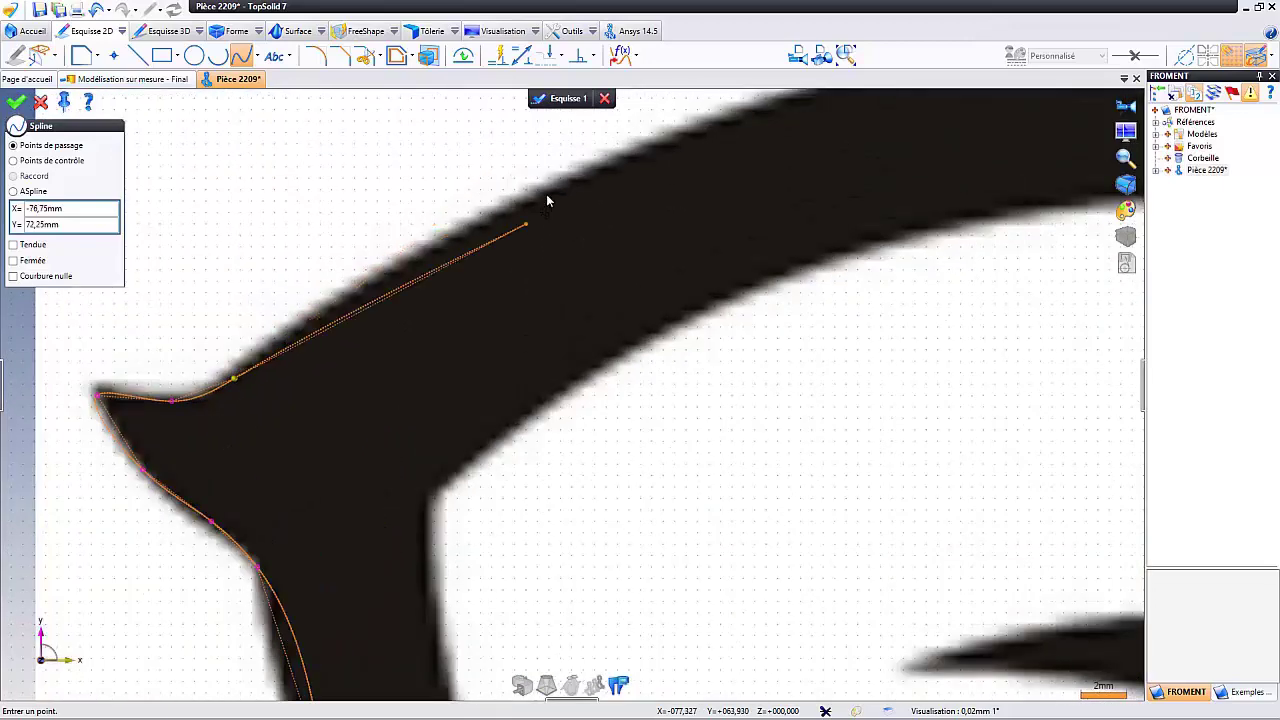
Continue the spline along the upper arm and the arc's outer edge to its tip.
click(546, 189)
scroll(403, 391, down, 1)
scroll(582, 292, down, 2)
scroll(570, 282, up, 2)
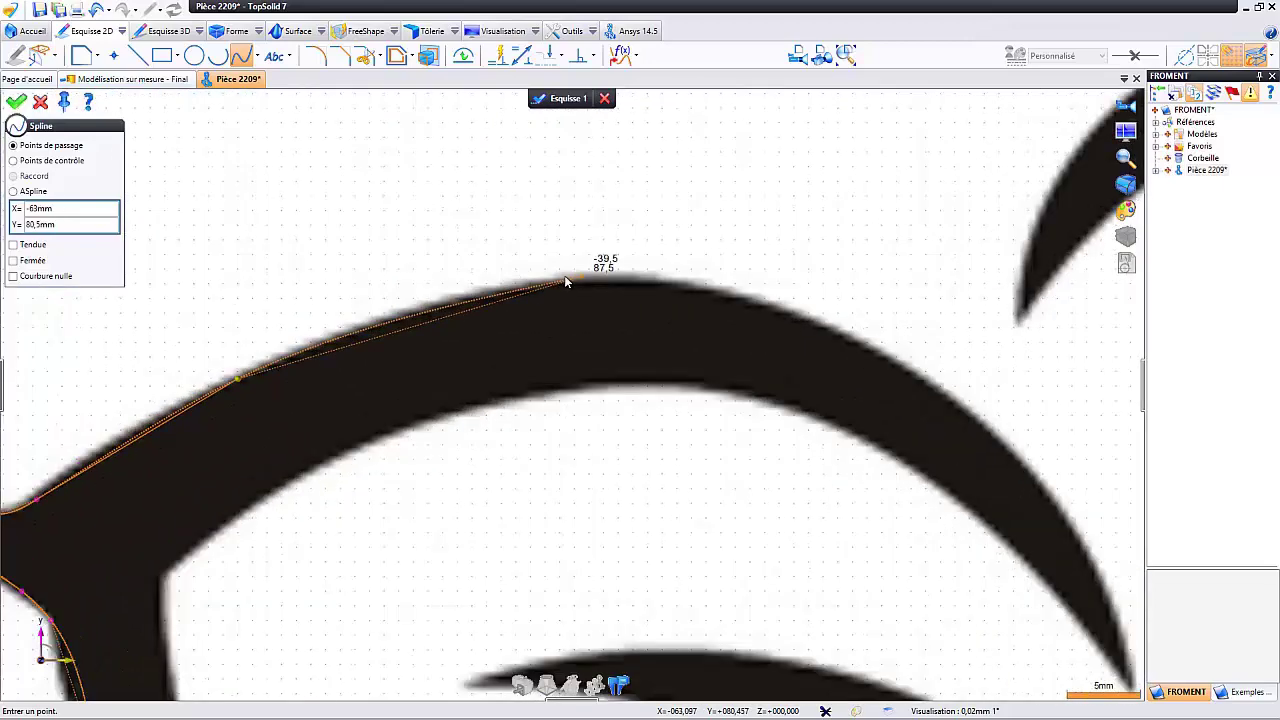
click(560, 277)
click(809, 318)
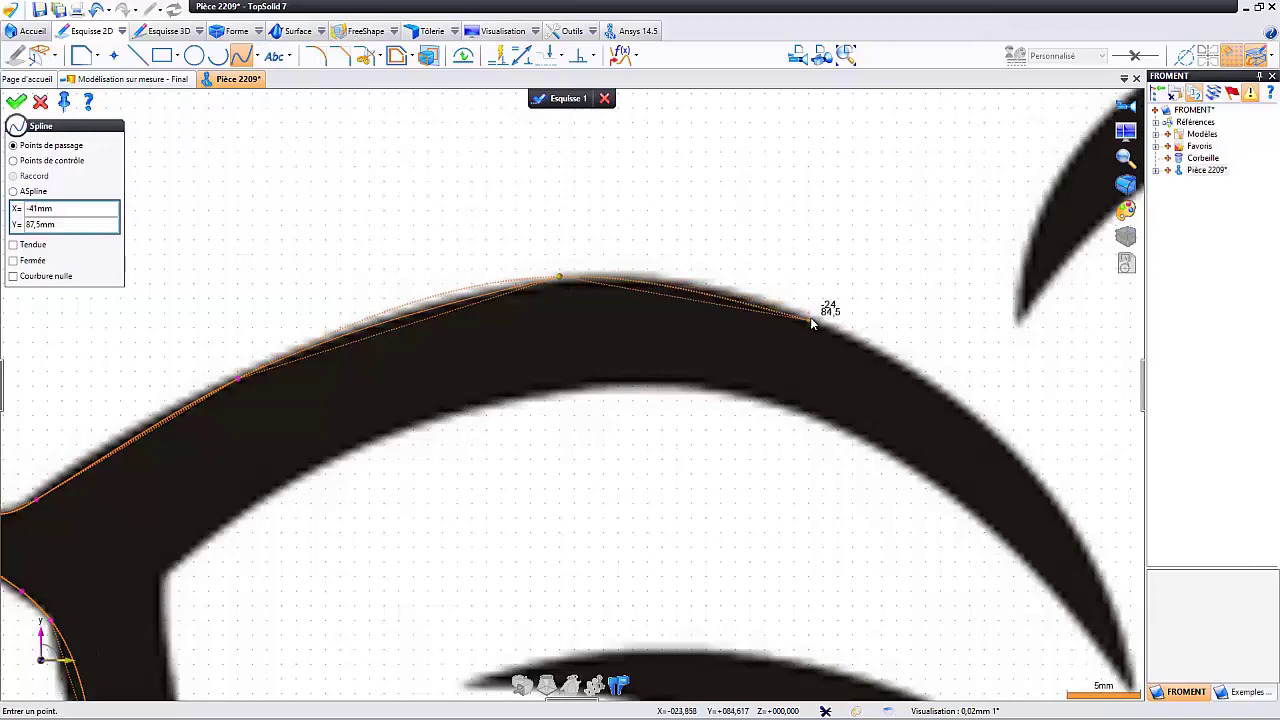
middle_drag(851, 336, 584, 198)
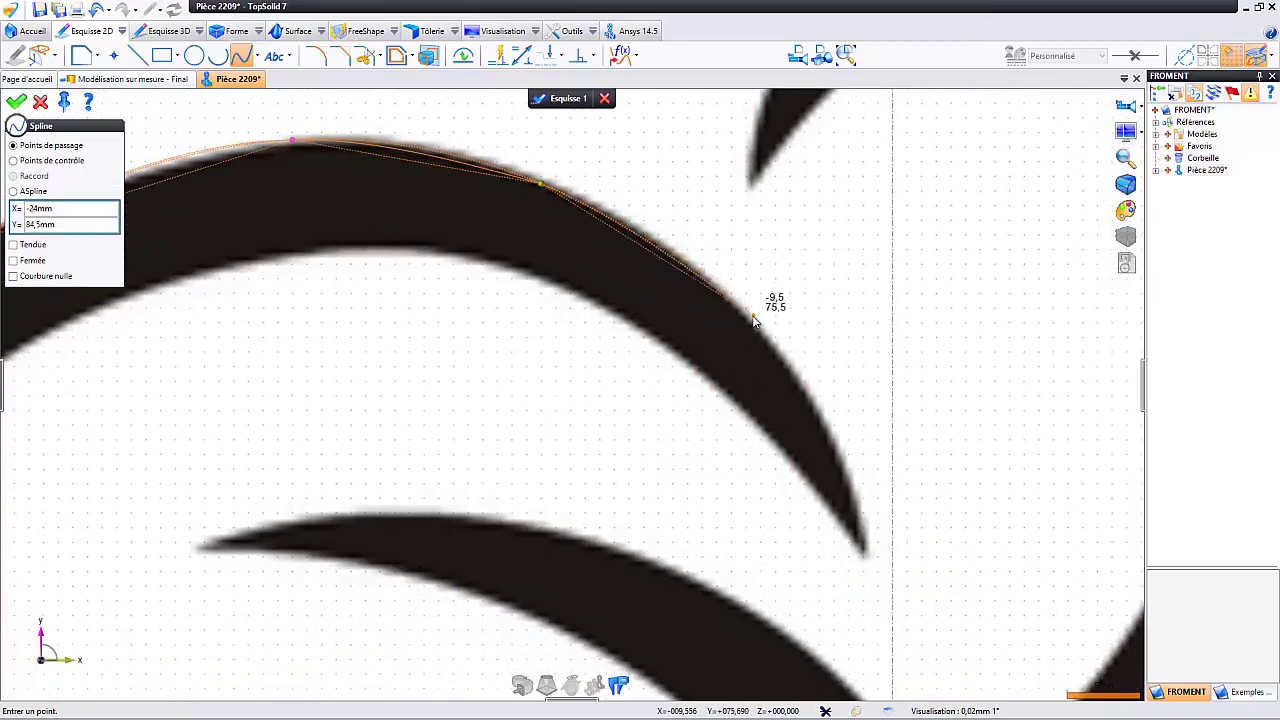
click(752, 323)
middle_drag(830, 352, 726, 293)
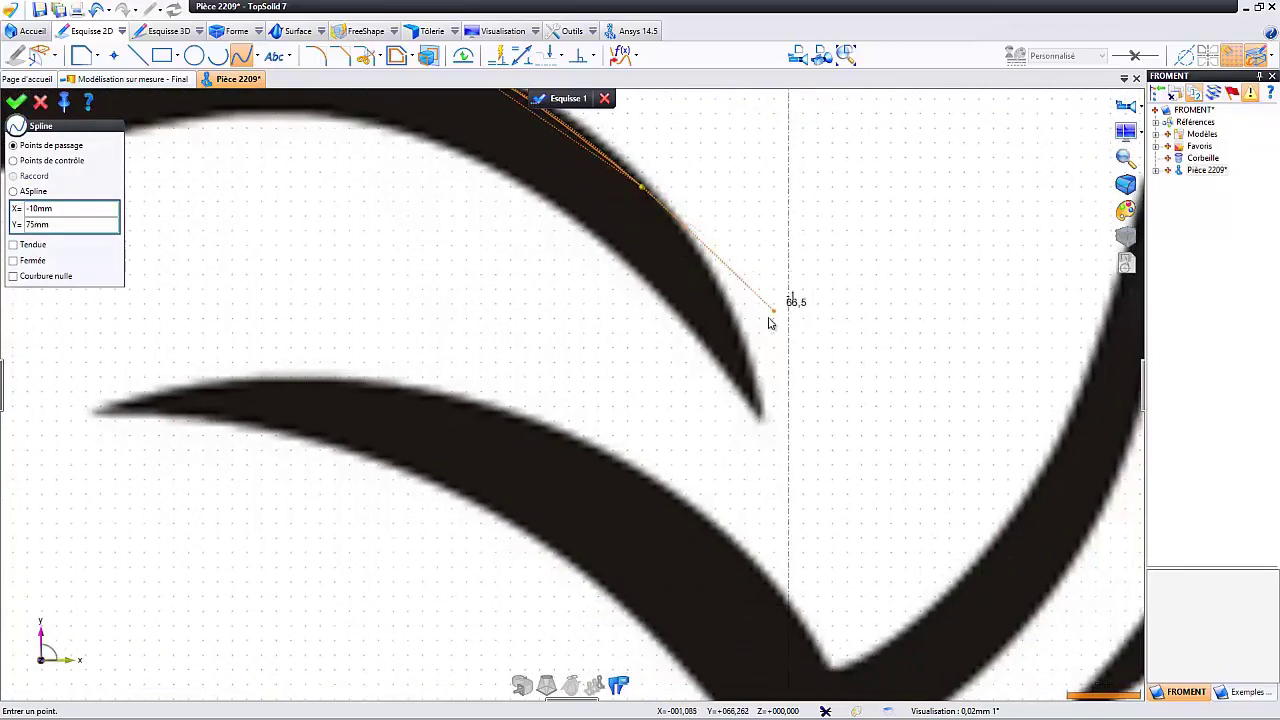
click(721, 289)
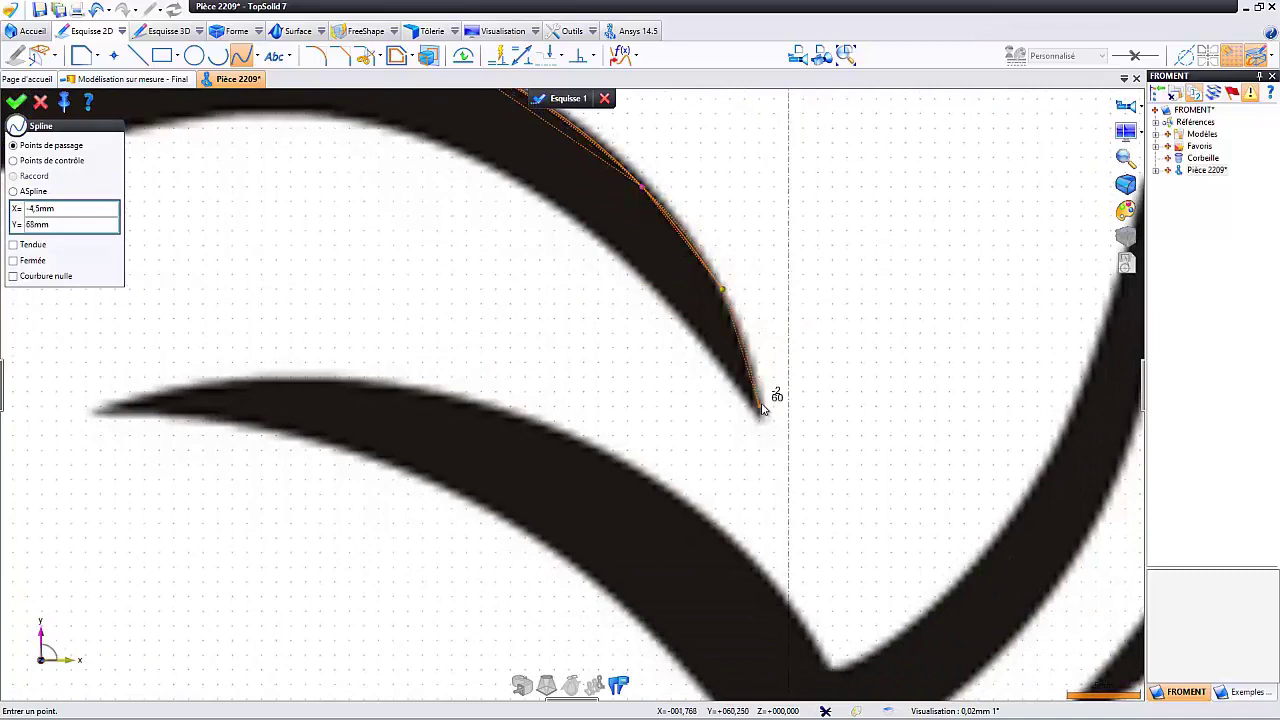
click(763, 430)
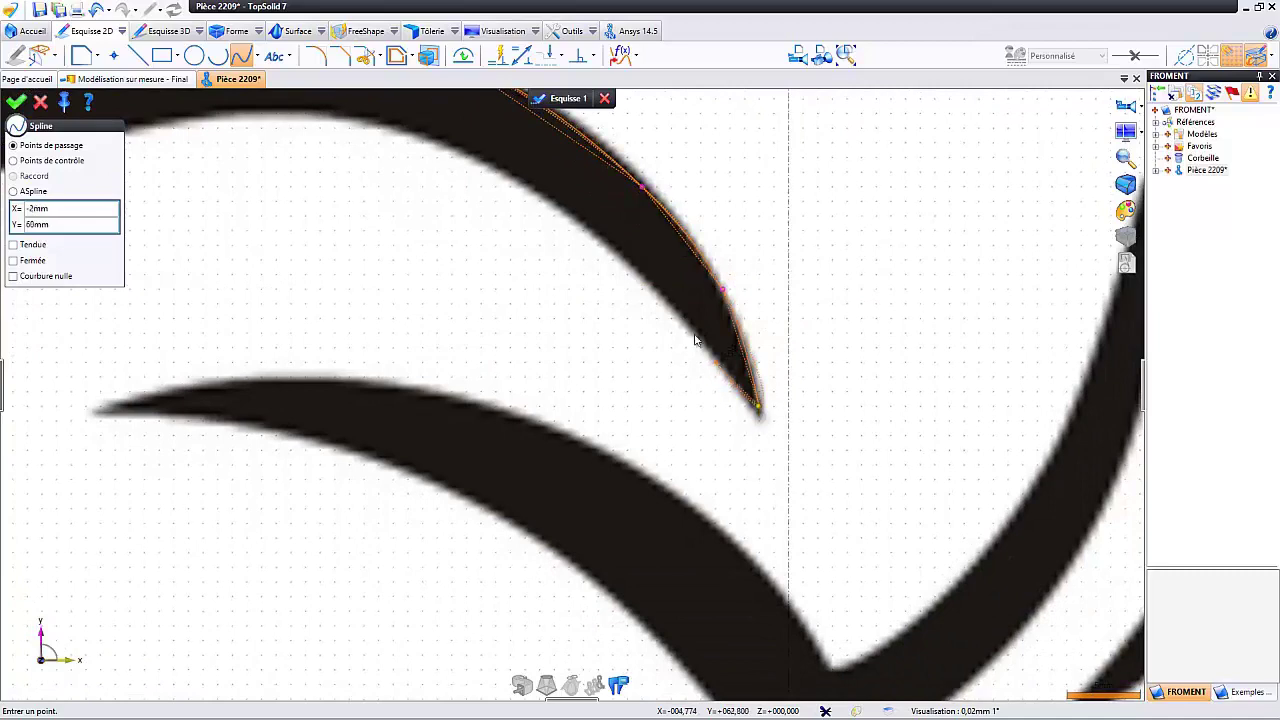
Trace the arc's inner edge and blade, then close the spline back to its start.
scroll(466, 234, down, 2)
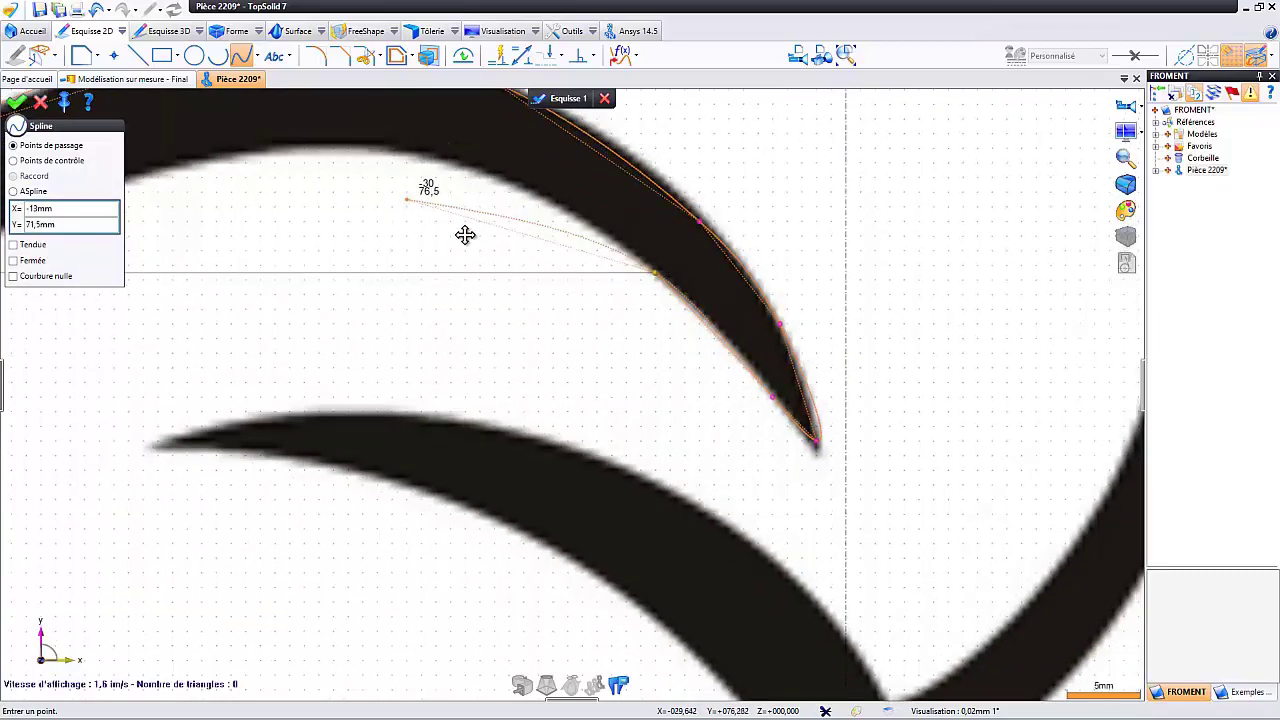
scroll(606, 270, up, 2)
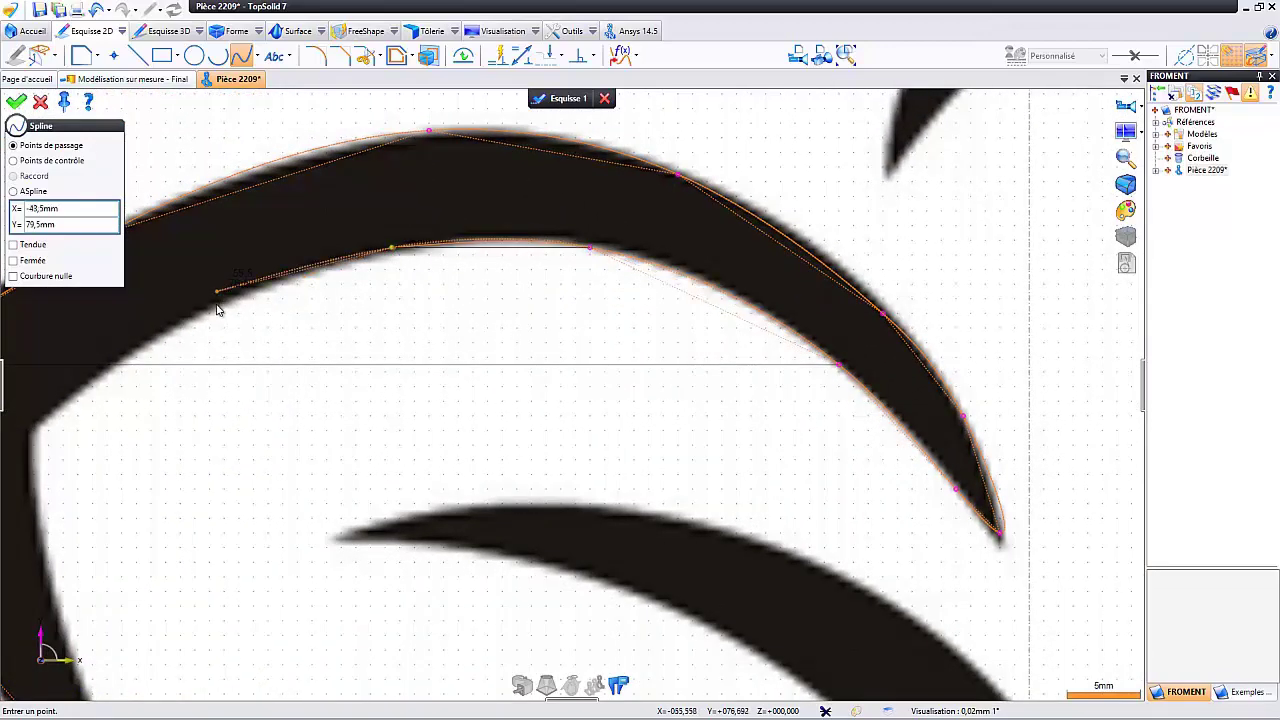
middle_drag(214, 300, 577, 194)
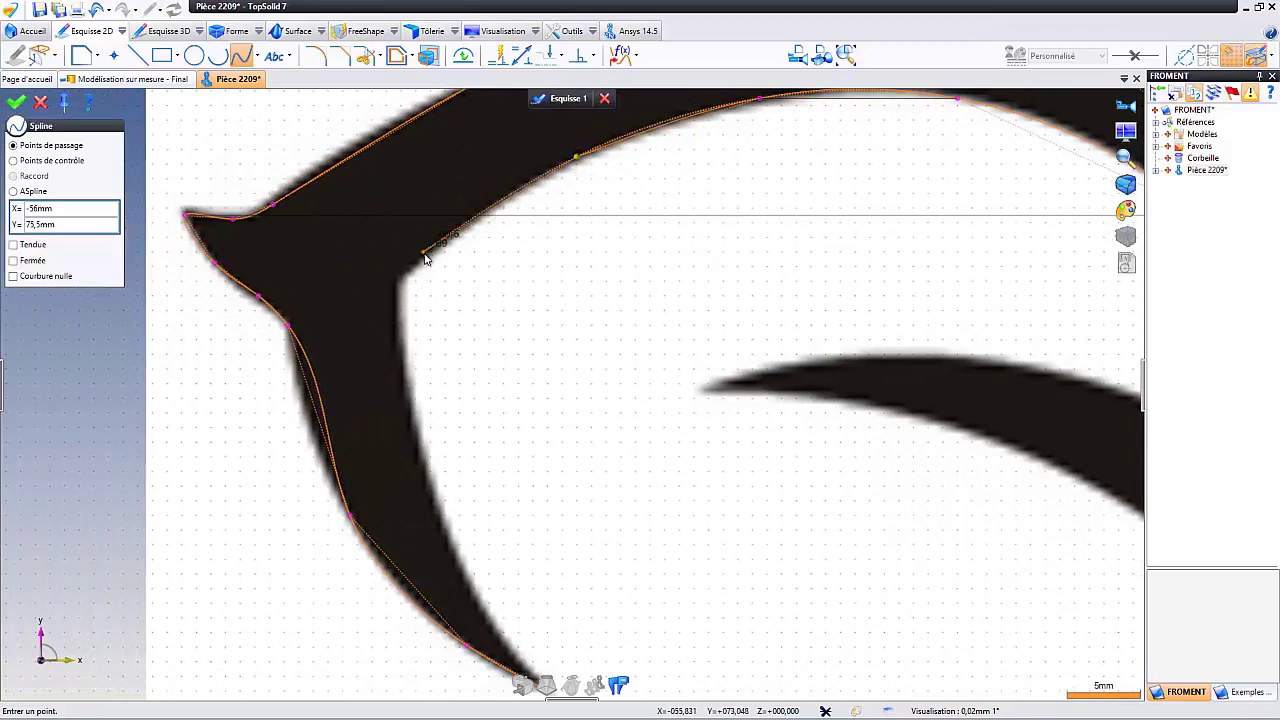
click(401, 281)
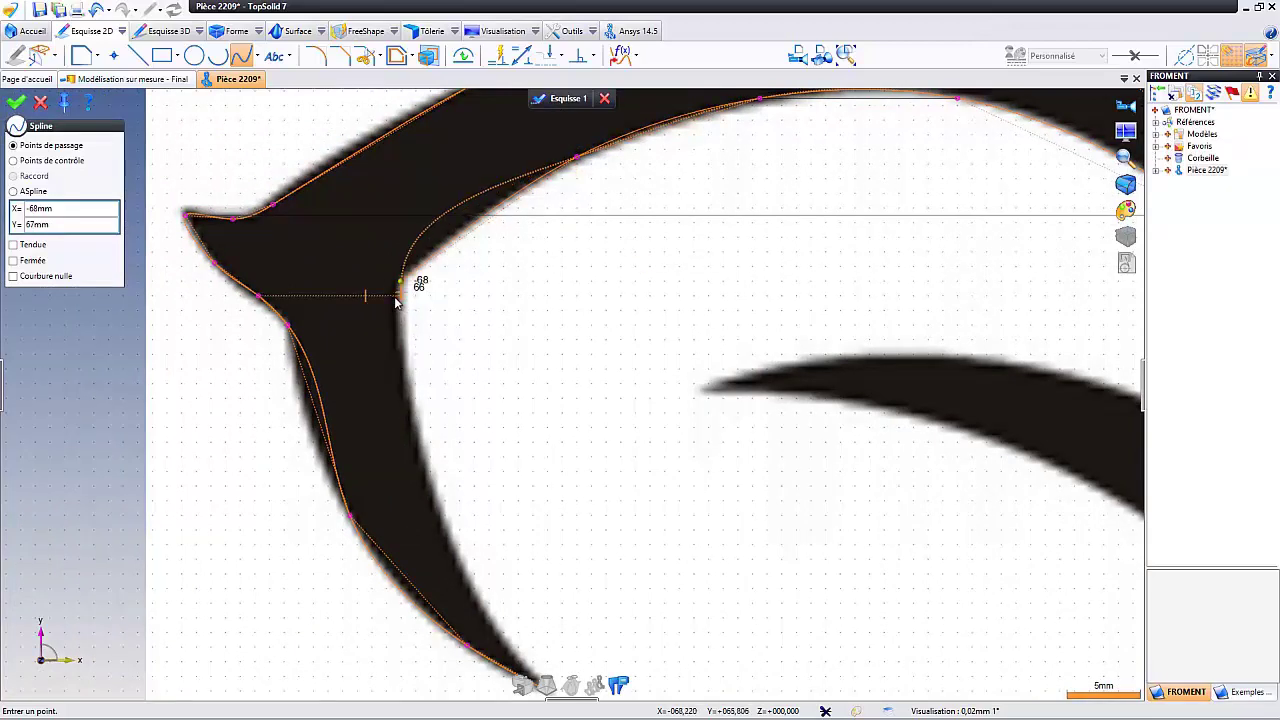
scroll(396, 297, up, 5)
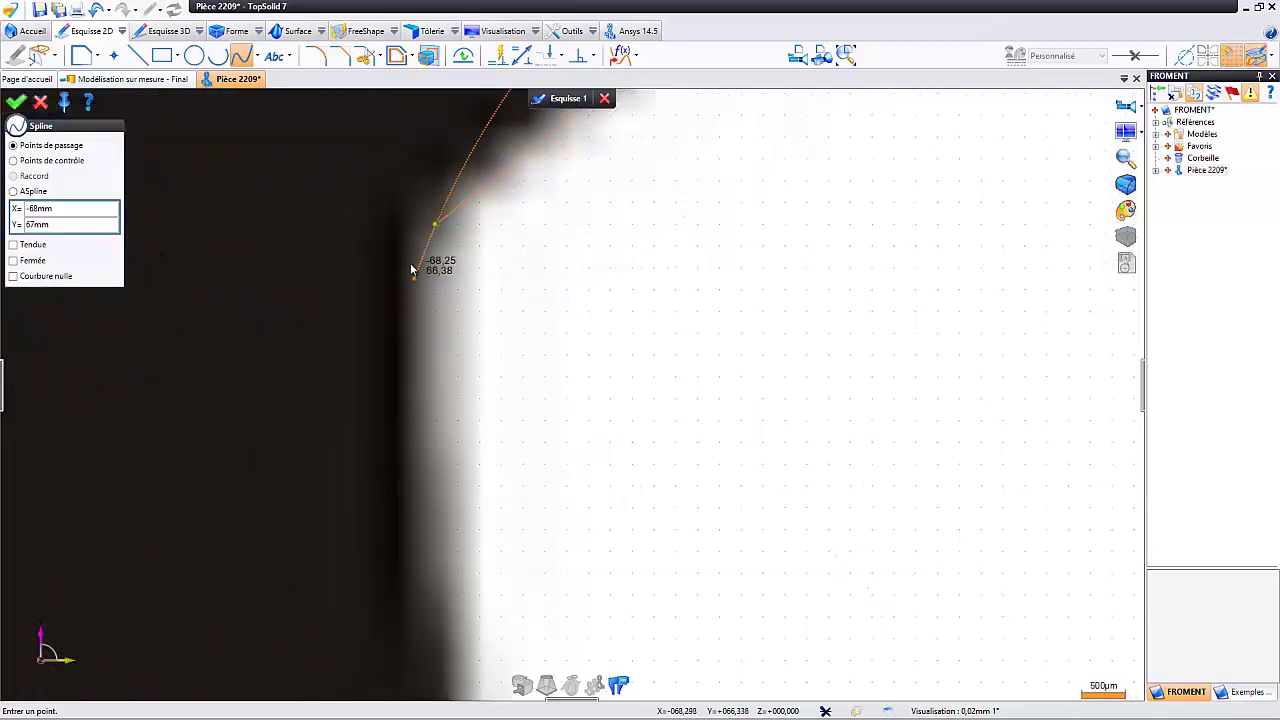
scroll(410, 265, down, 3)
click(411, 222)
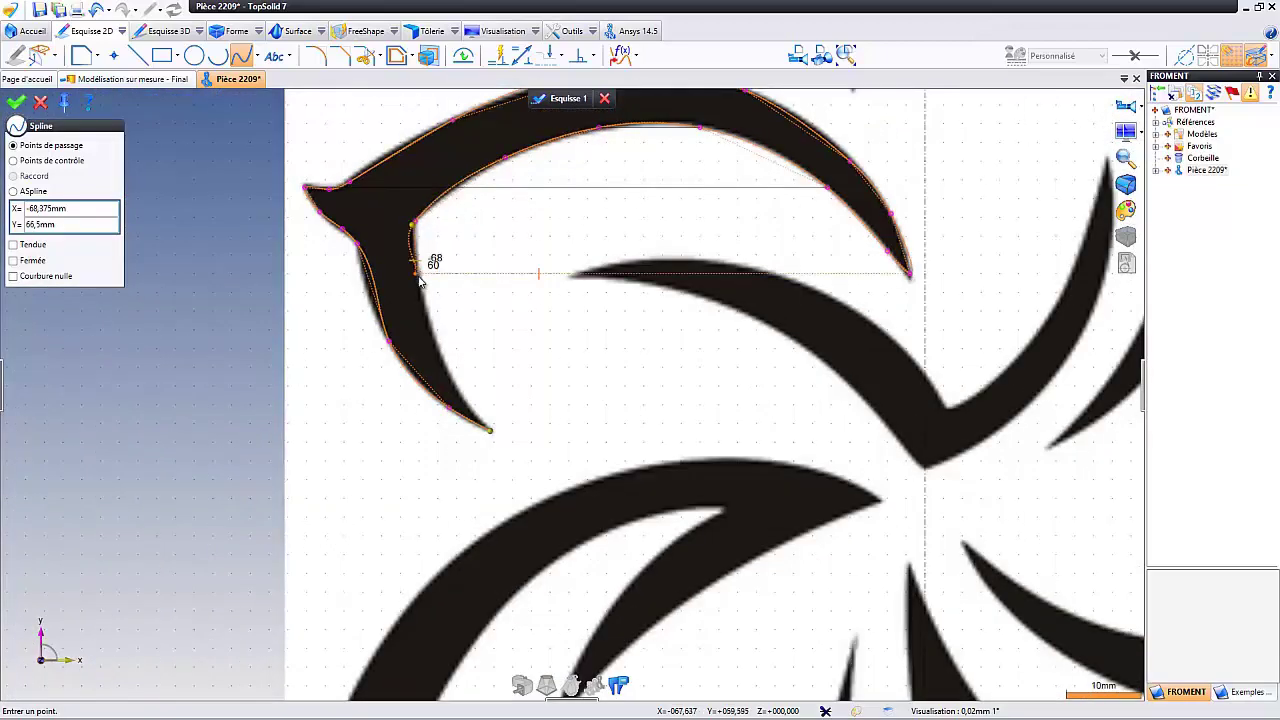
click(415, 281)
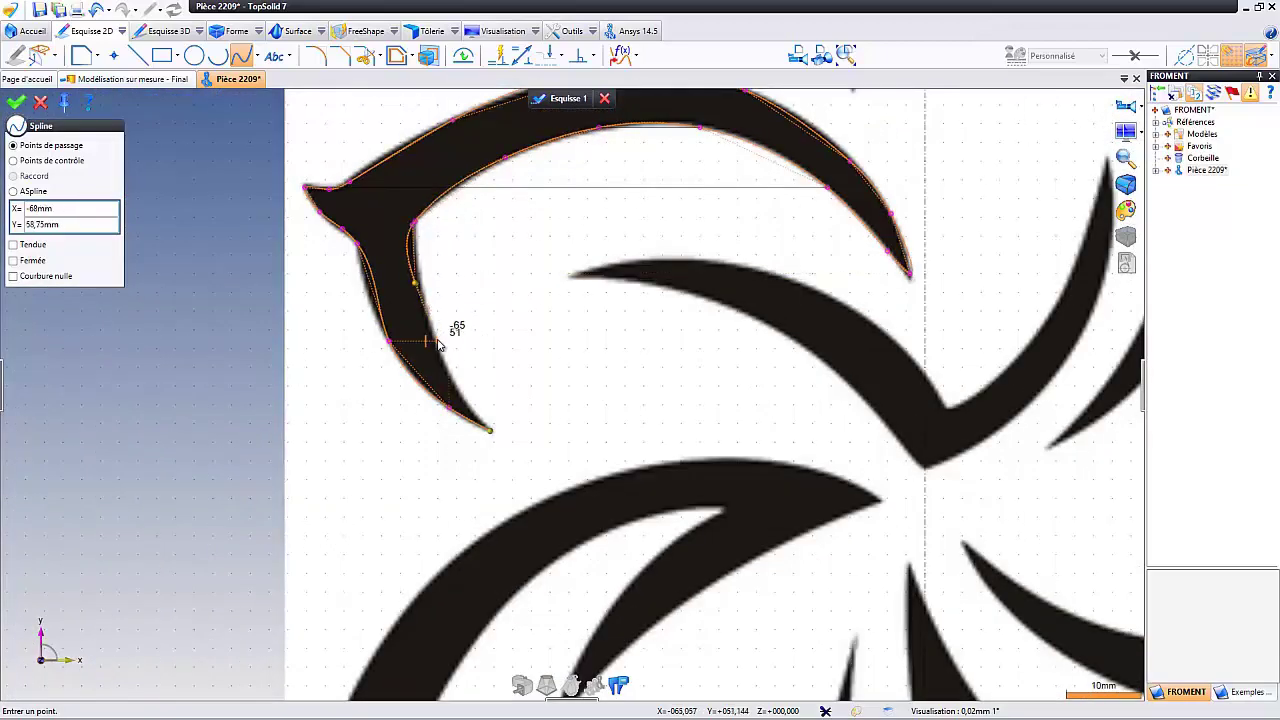
click(437, 342)
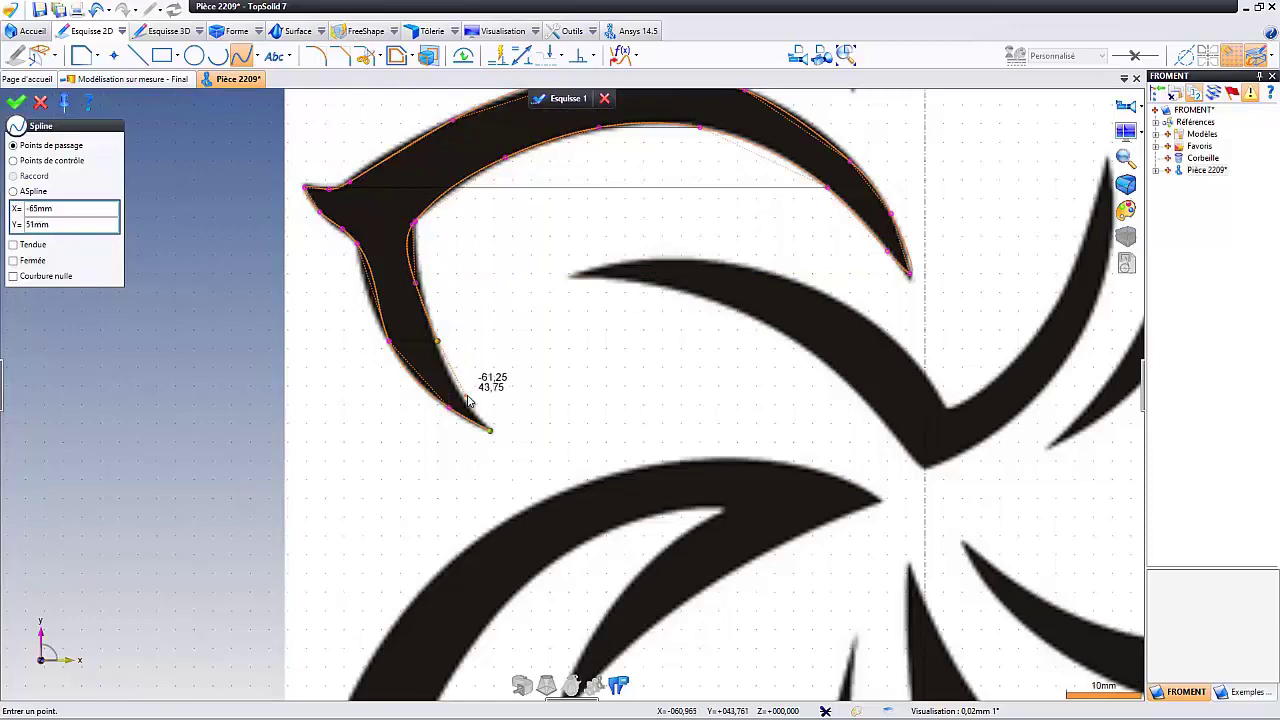
click(503, 449)
scroll(503, 449, up, 3)
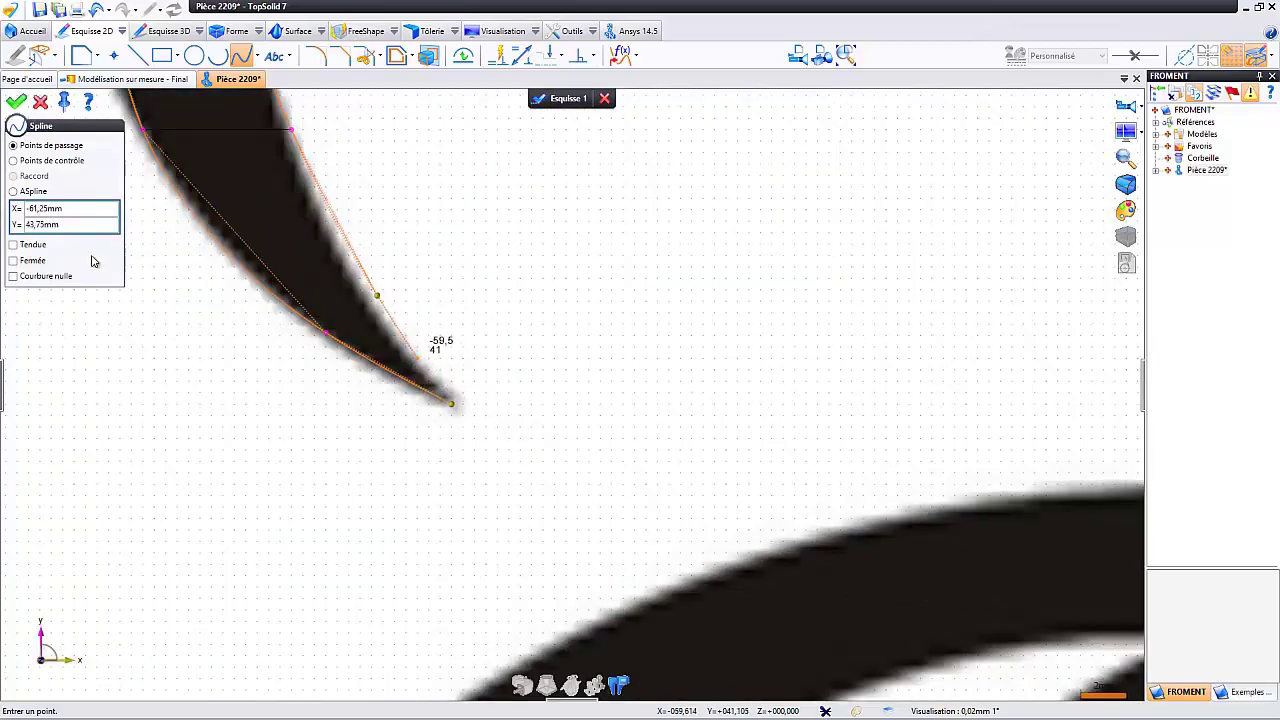
click(22, 261)
right_click(471, 303)
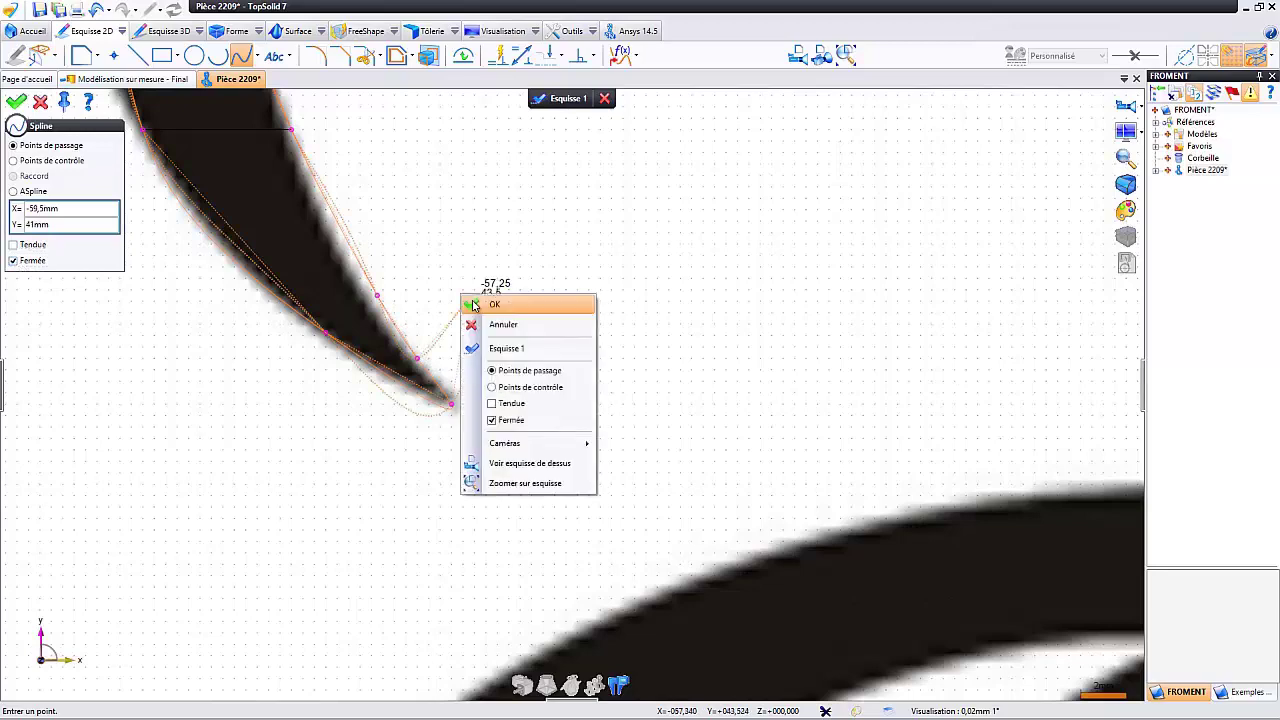
click(473, 305)
Stop drawing splines and zoom and pan to centre the traced arc.
scroll(385, 475, down, 3)
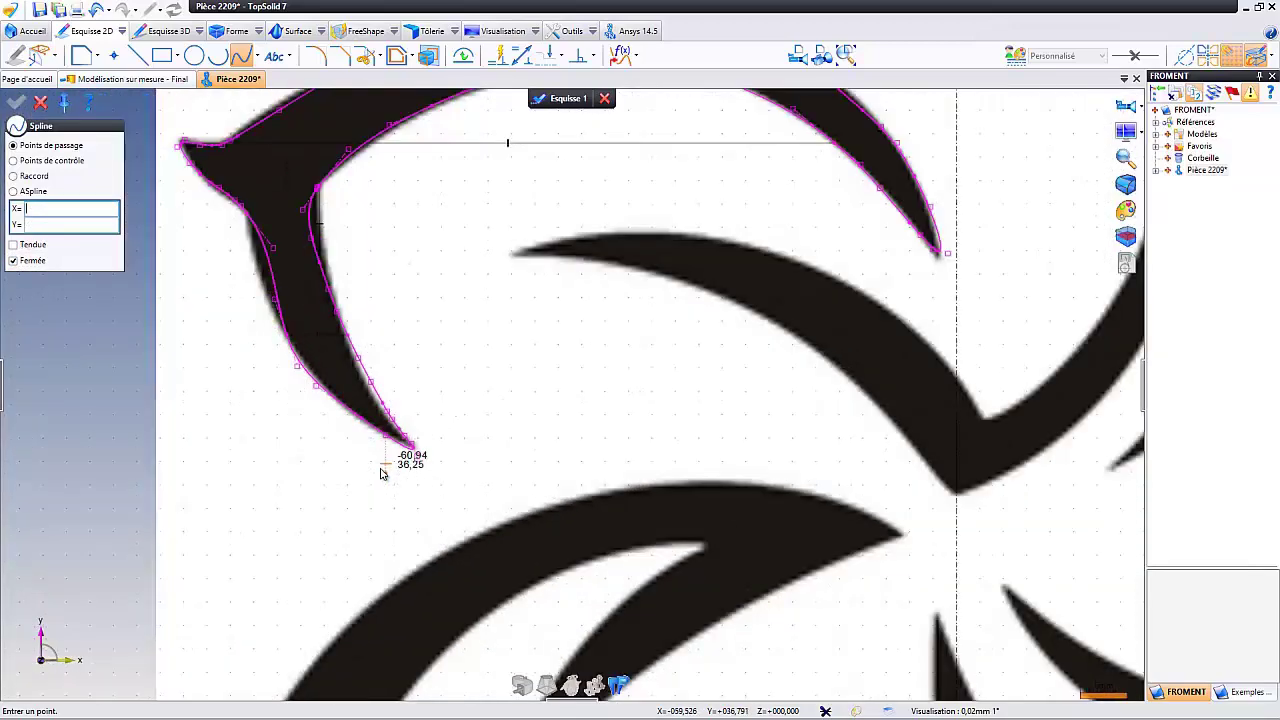
scroll(380, 473, down, 2)
key(Escape)
scroll(423, 277, up, 3)
scroll(277, 317, up, 2)
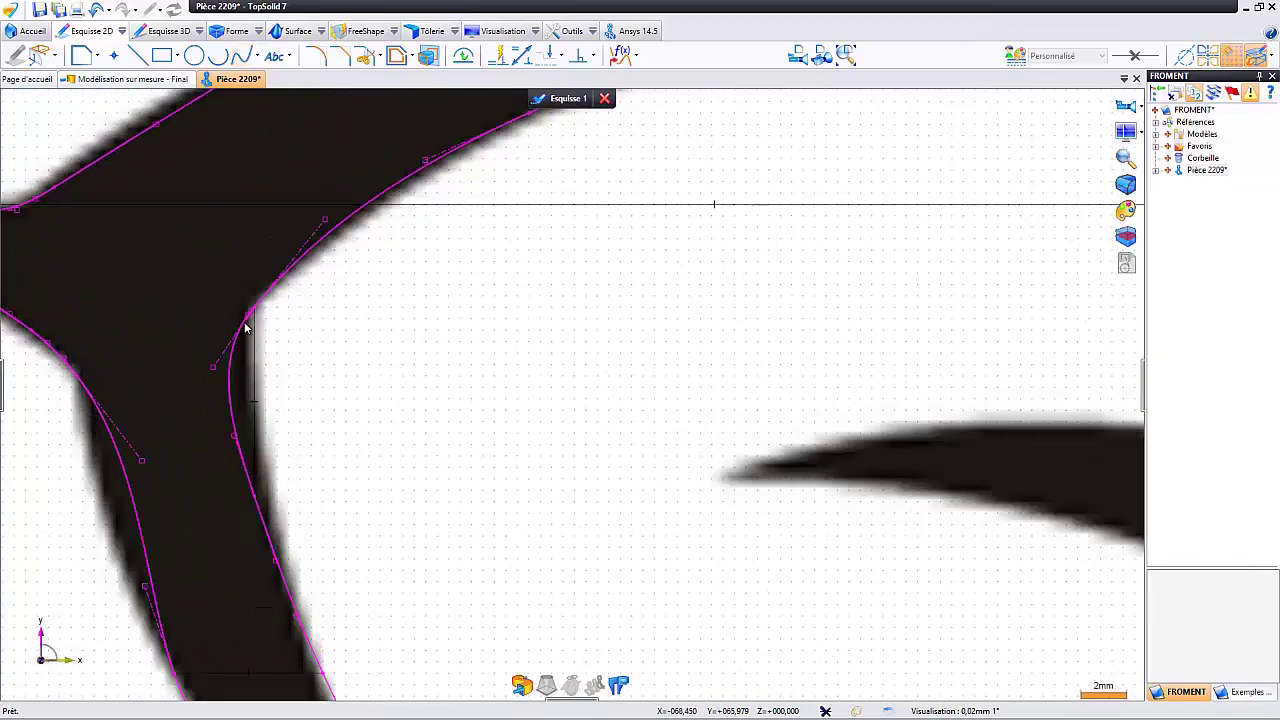
scroll(300, 314, down, 2)
scroll(346, 369, down, 3)
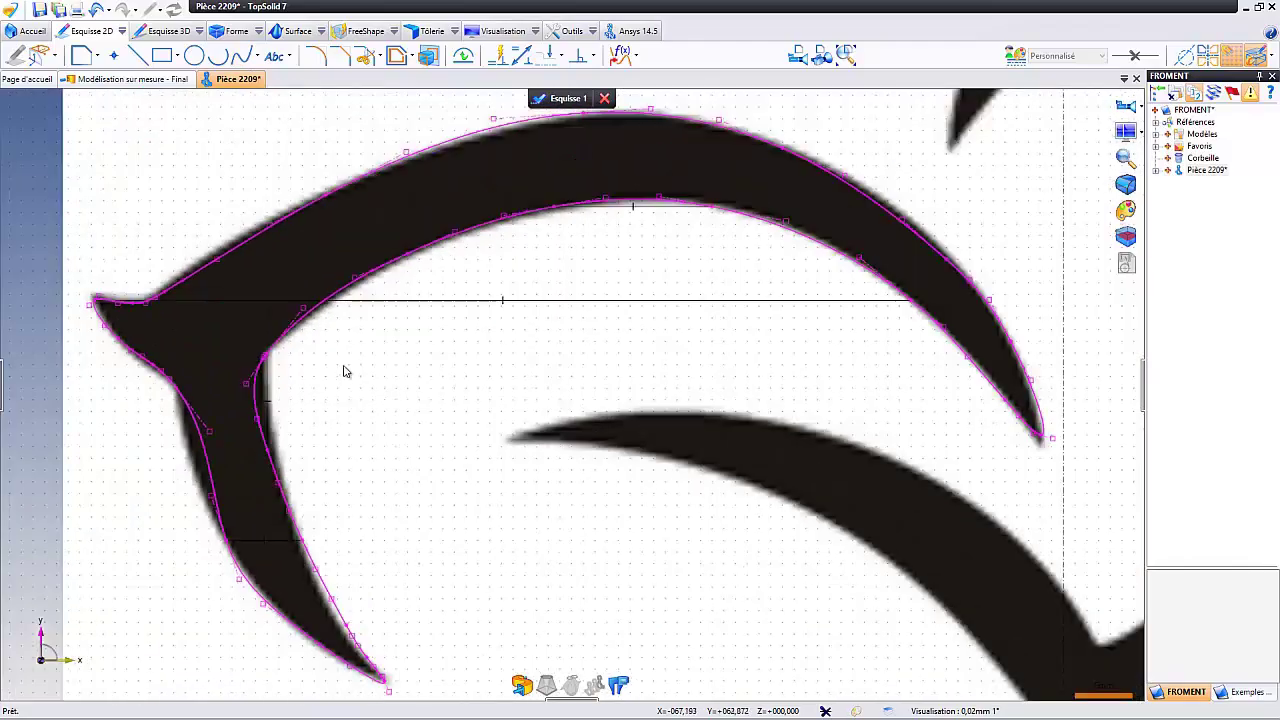
middle_drag(397, 300, 282, 325)
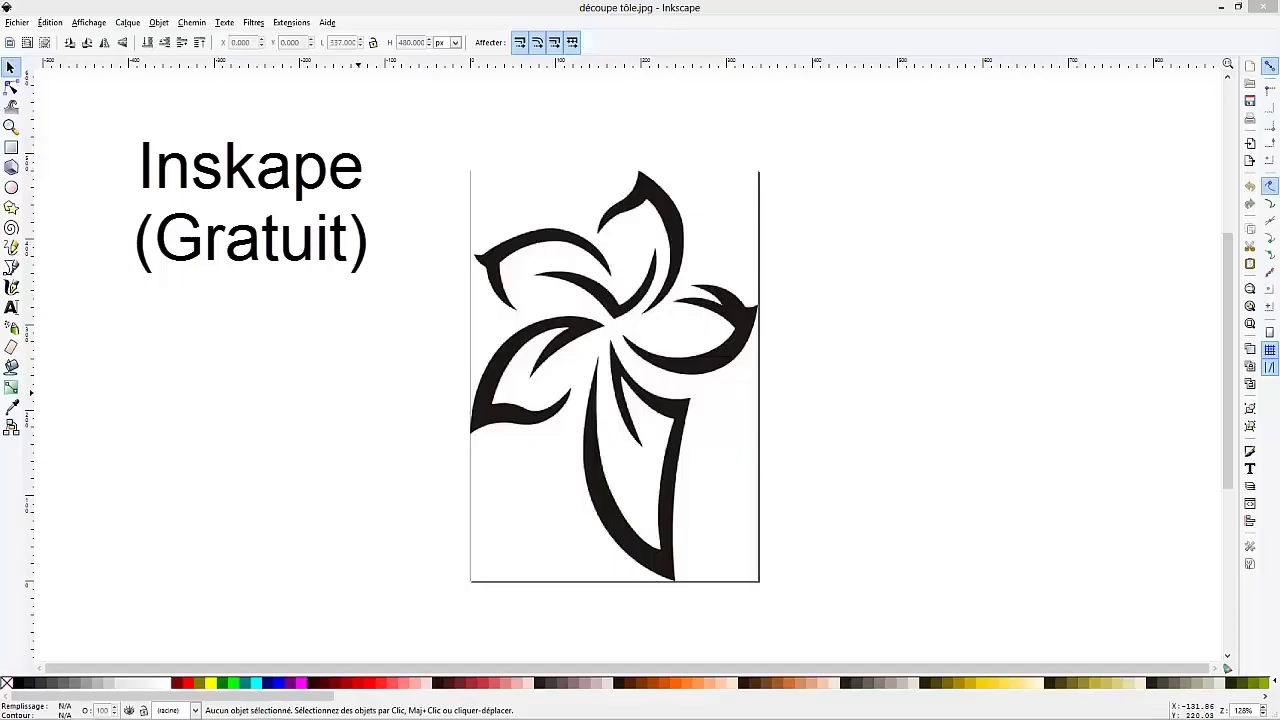
Vectorize the flower bitmap with Détection de contour, producing an 877-node path.
click(612, 368)
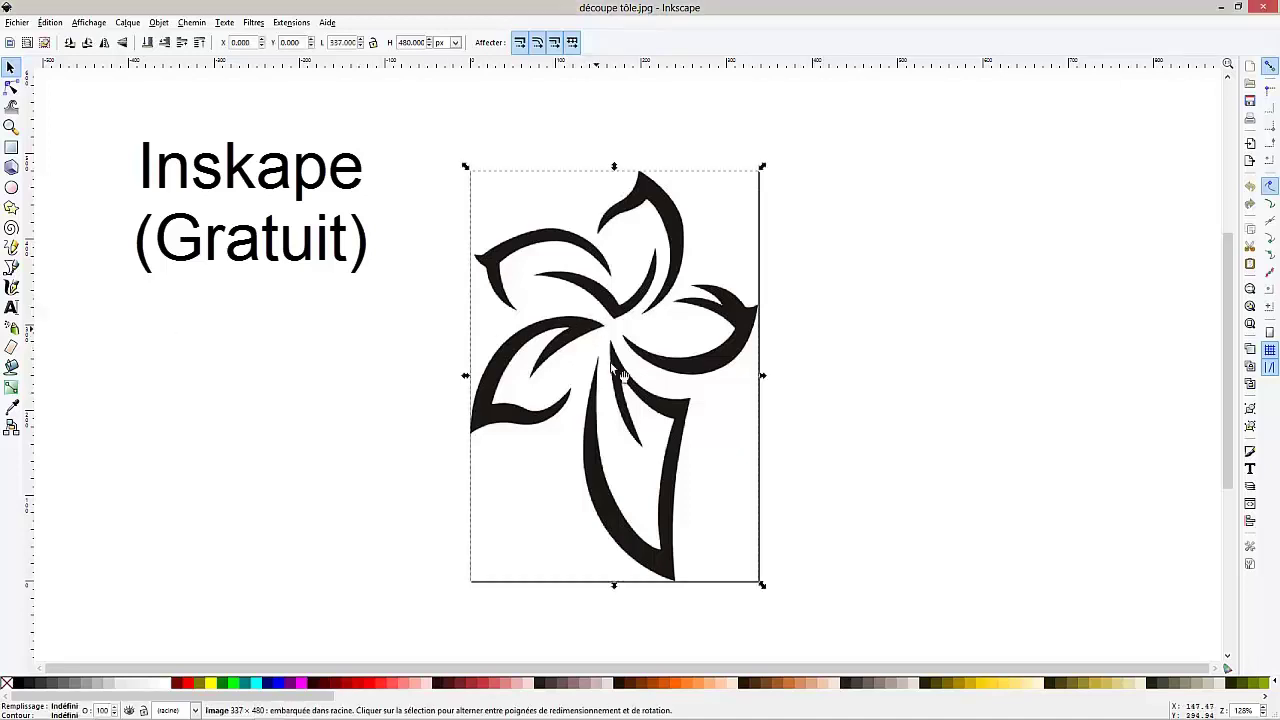
click(191, 22)
click(200, 66)
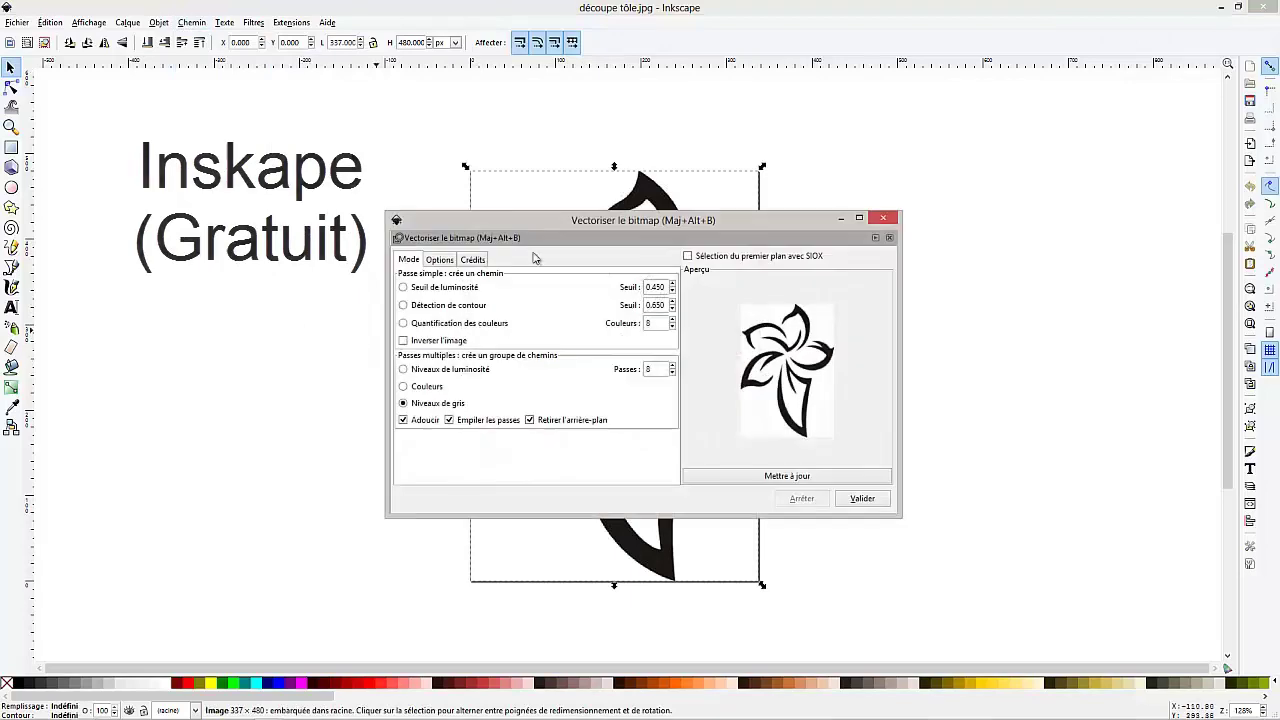
drag(530, 220, 225, 229)
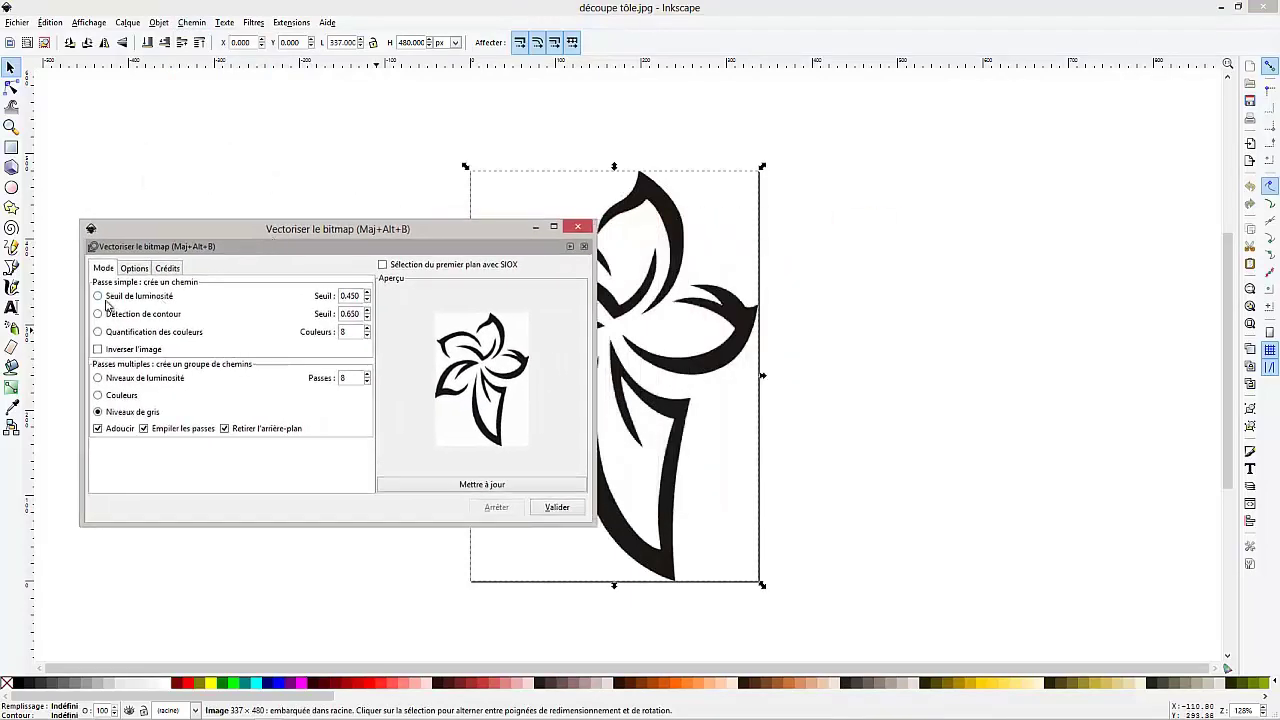
click(116, 298)
click(111, 316)
click(451, 487)
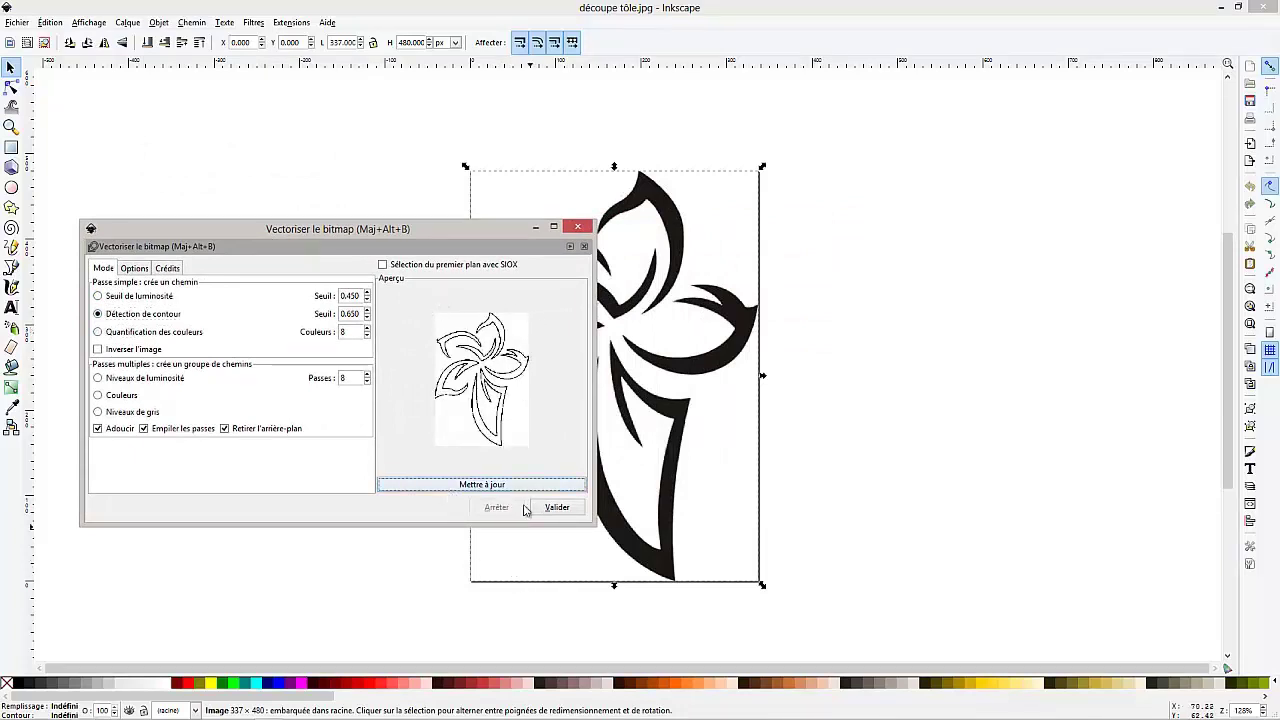
click(563, 510)
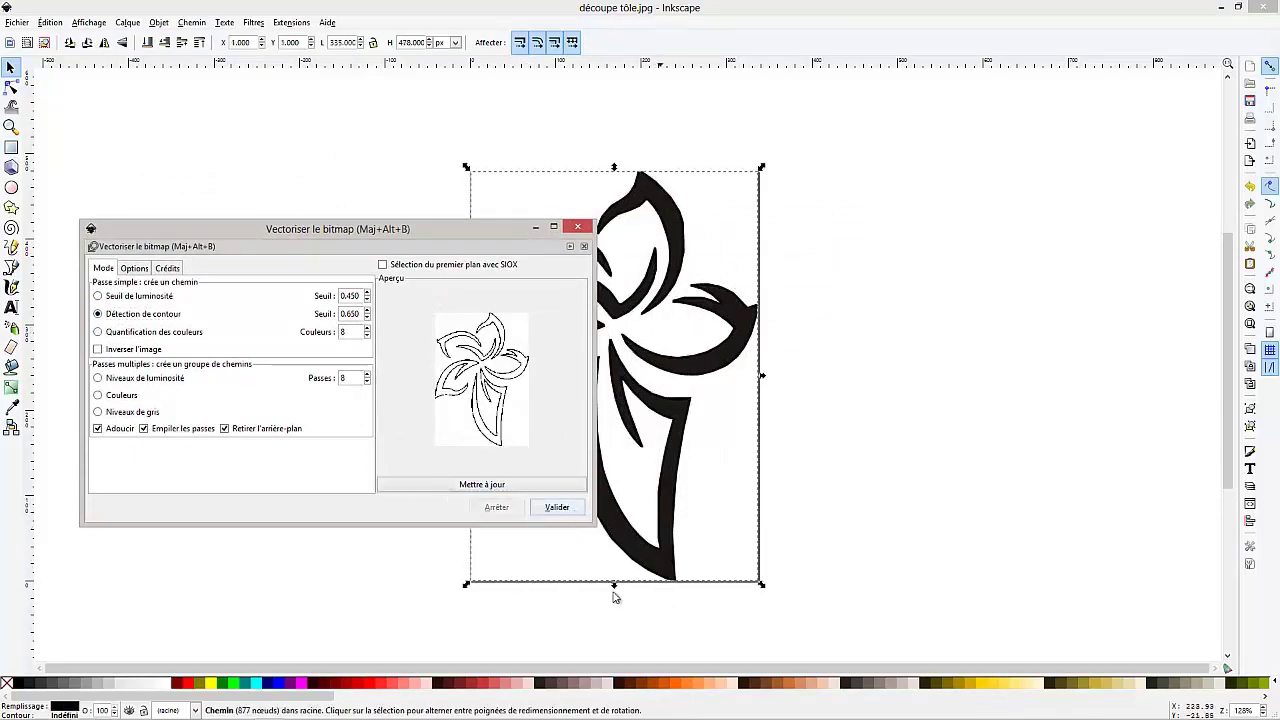
click(560, 508)
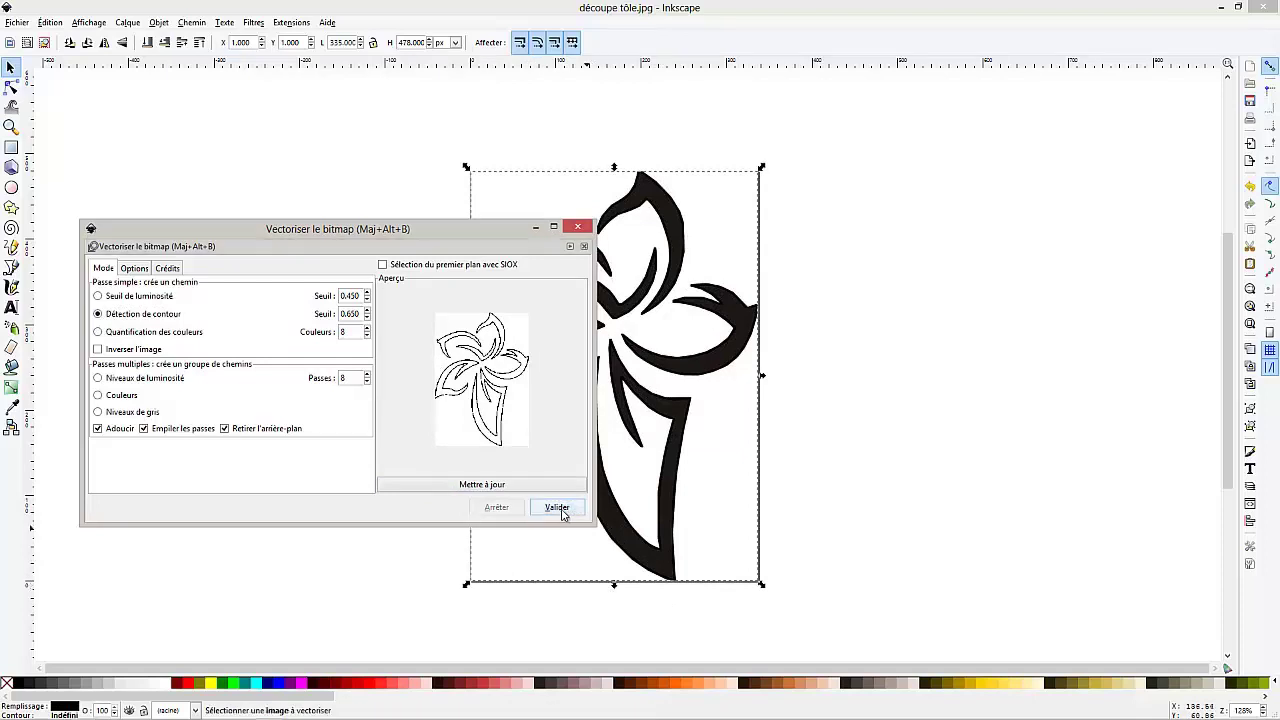
click(578, 227)
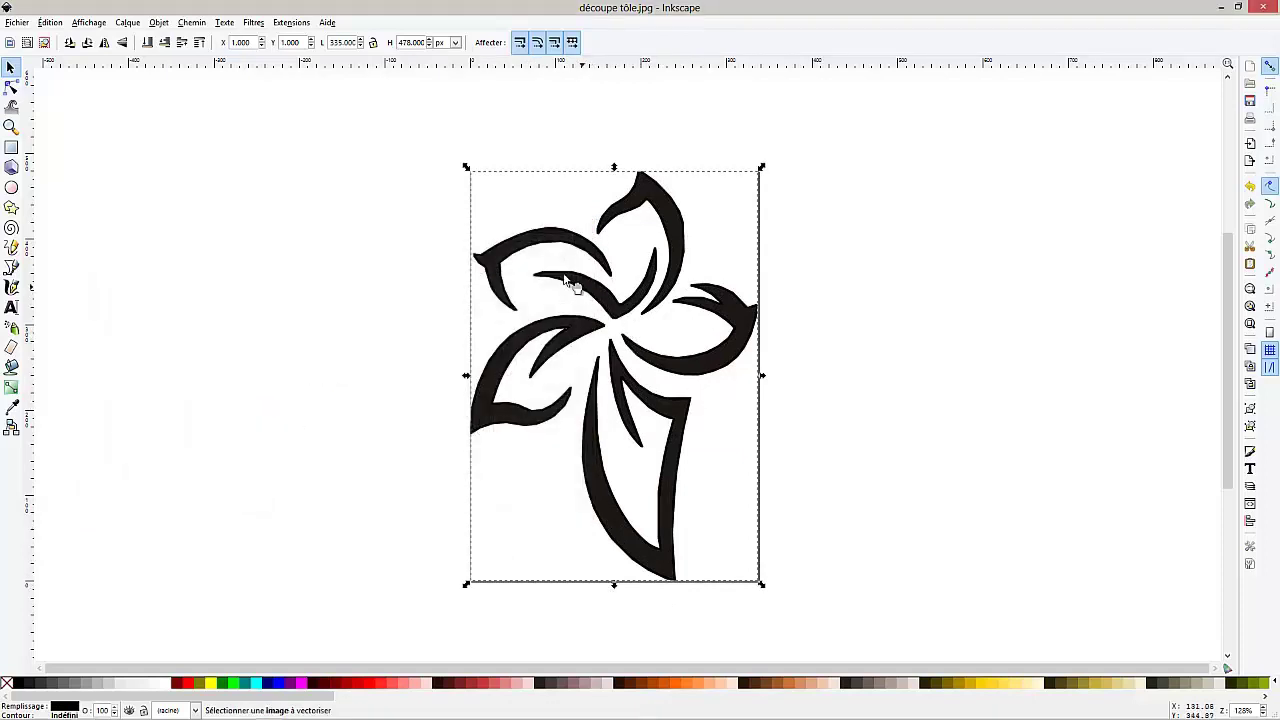
Move the traced outline right of the original and list the Enregistrer sous file types.
drag(582, 229, 998, 236)
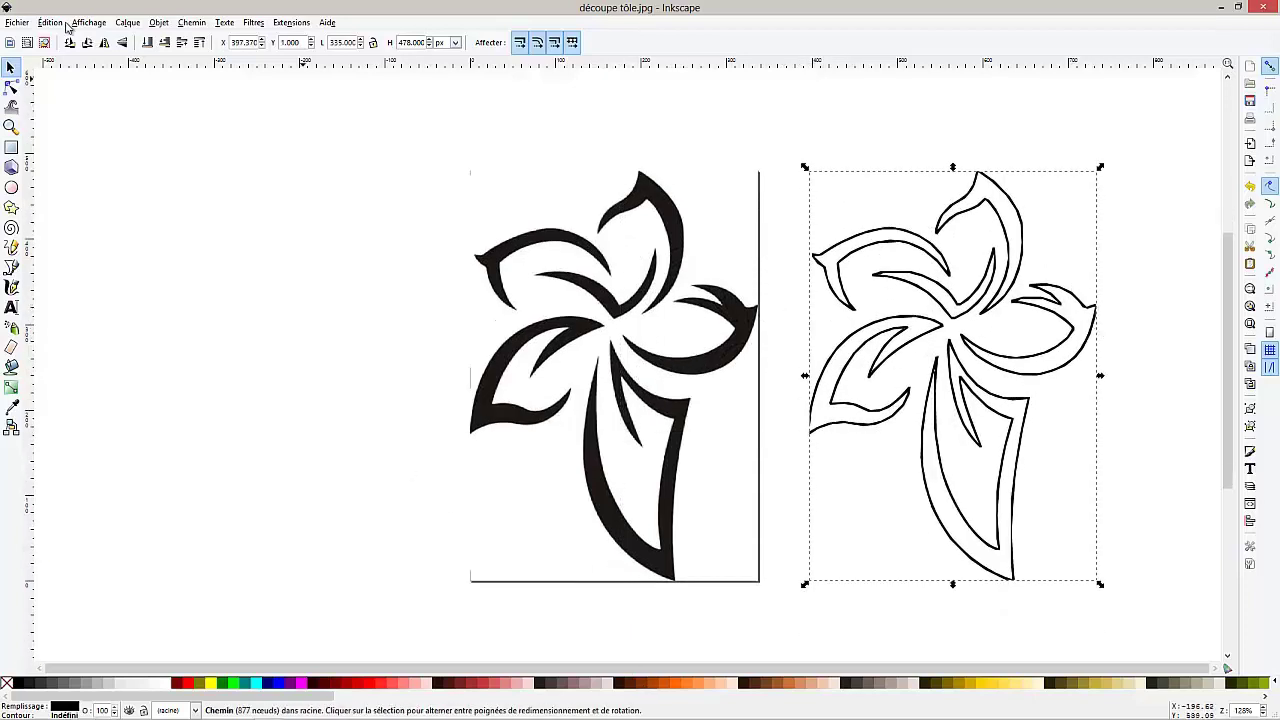
click(17, 24)
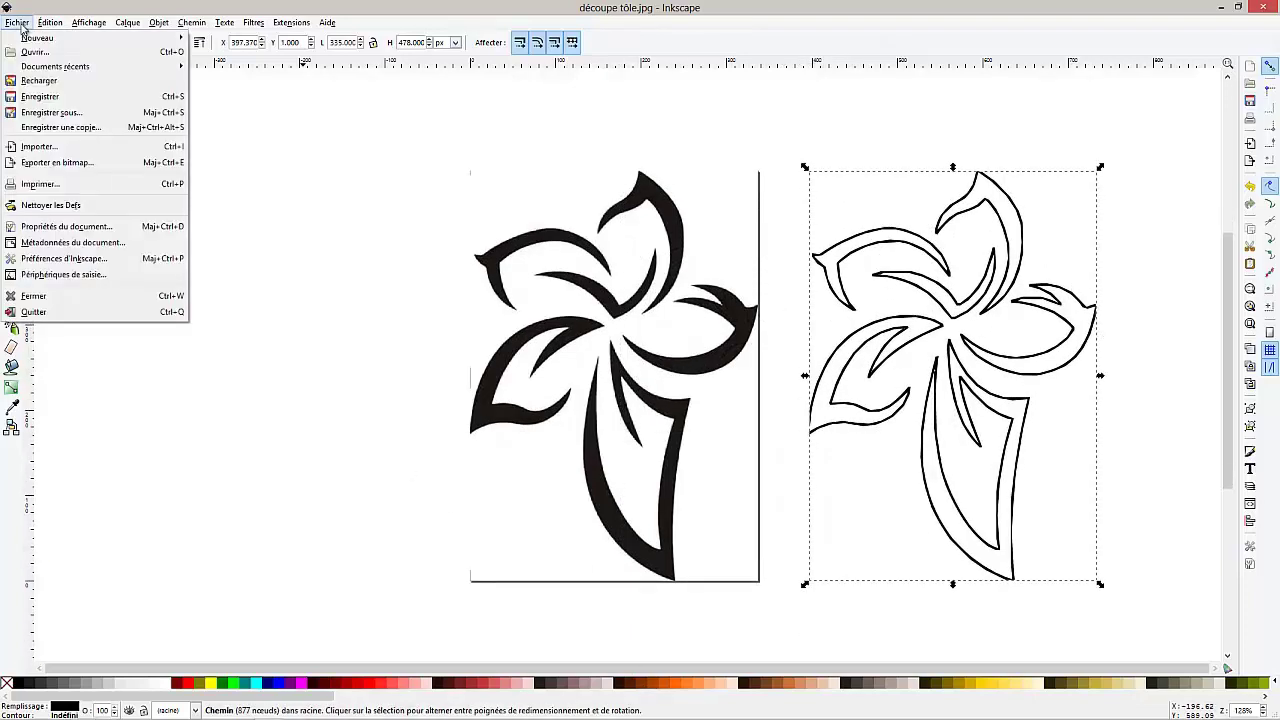
click(54, 113)
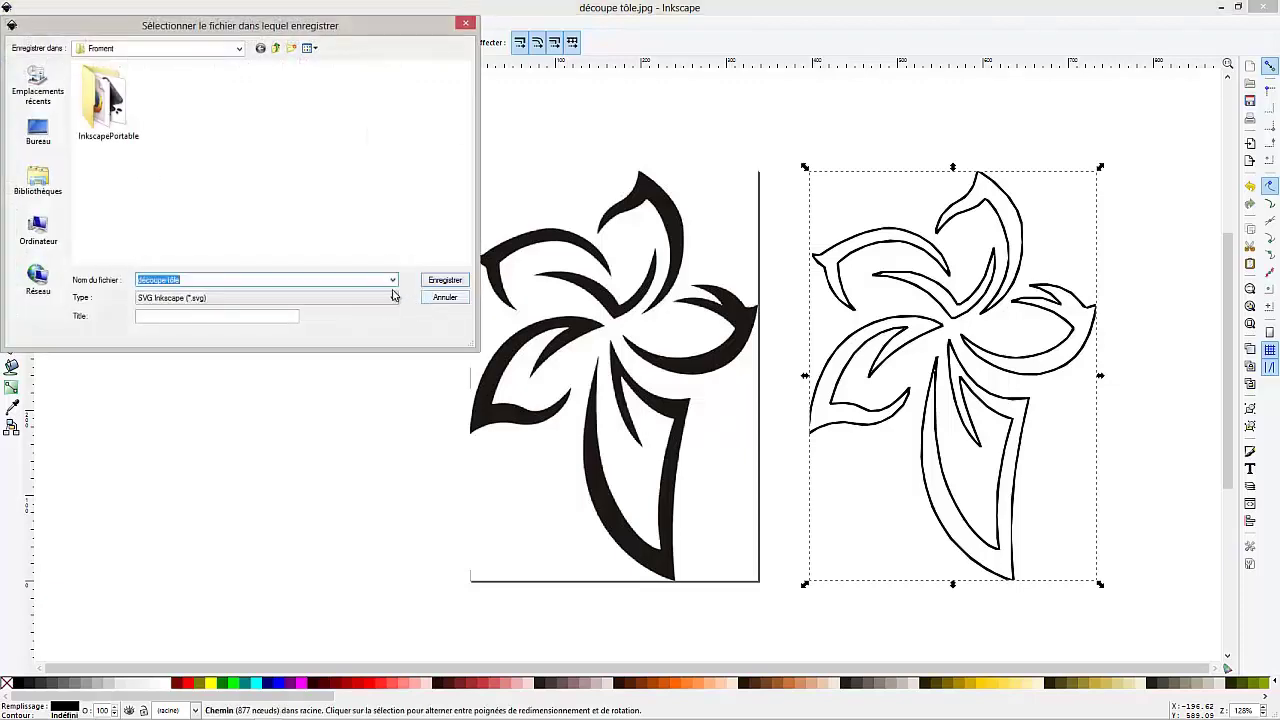
click(296, 298)
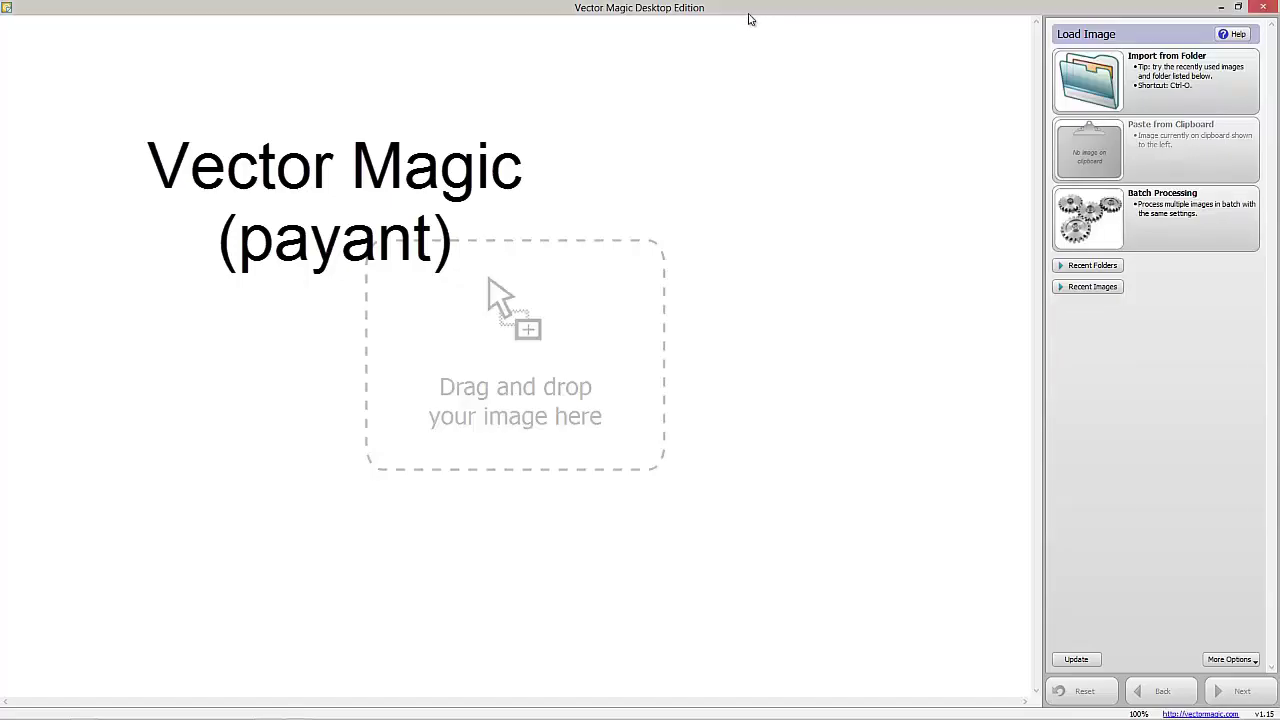
Load découpe tôle into a maximized Vector Magic and run Fully Automatic vectorization.
key(super+Right)
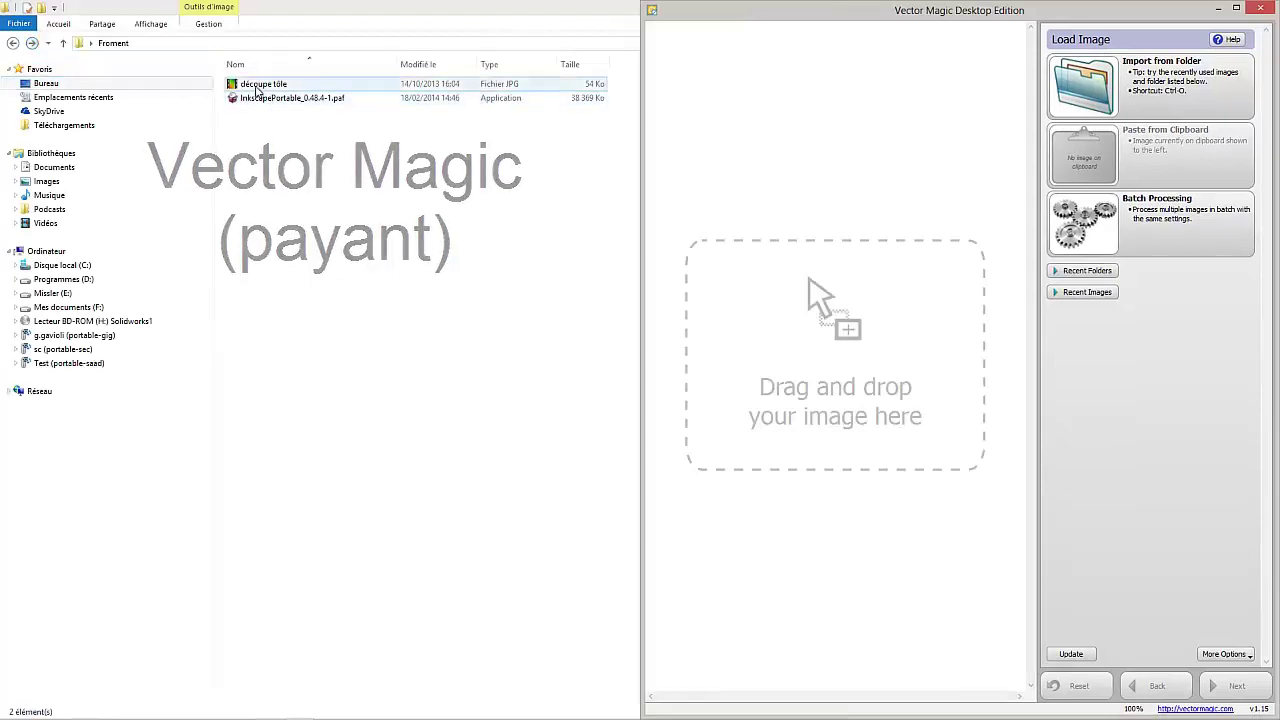
drag(256, 90, 835, 355)
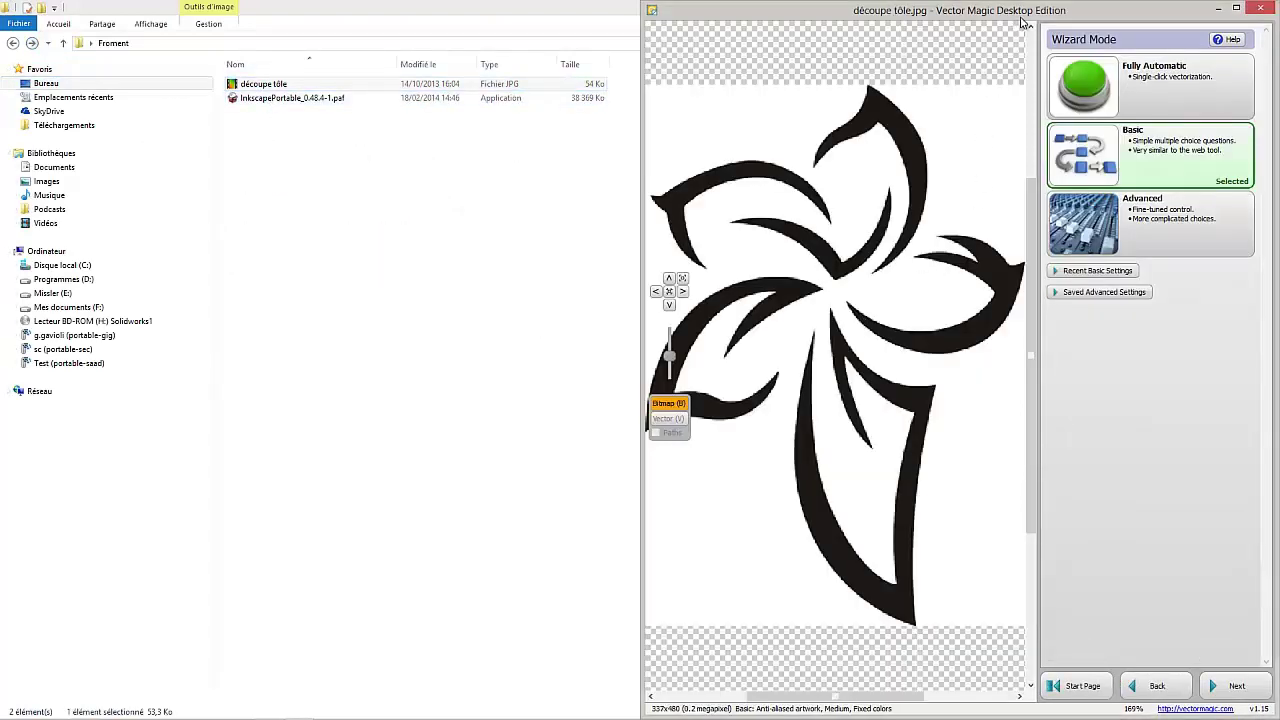
drag(1022, 14, 820, 108)
click(1112, 95)
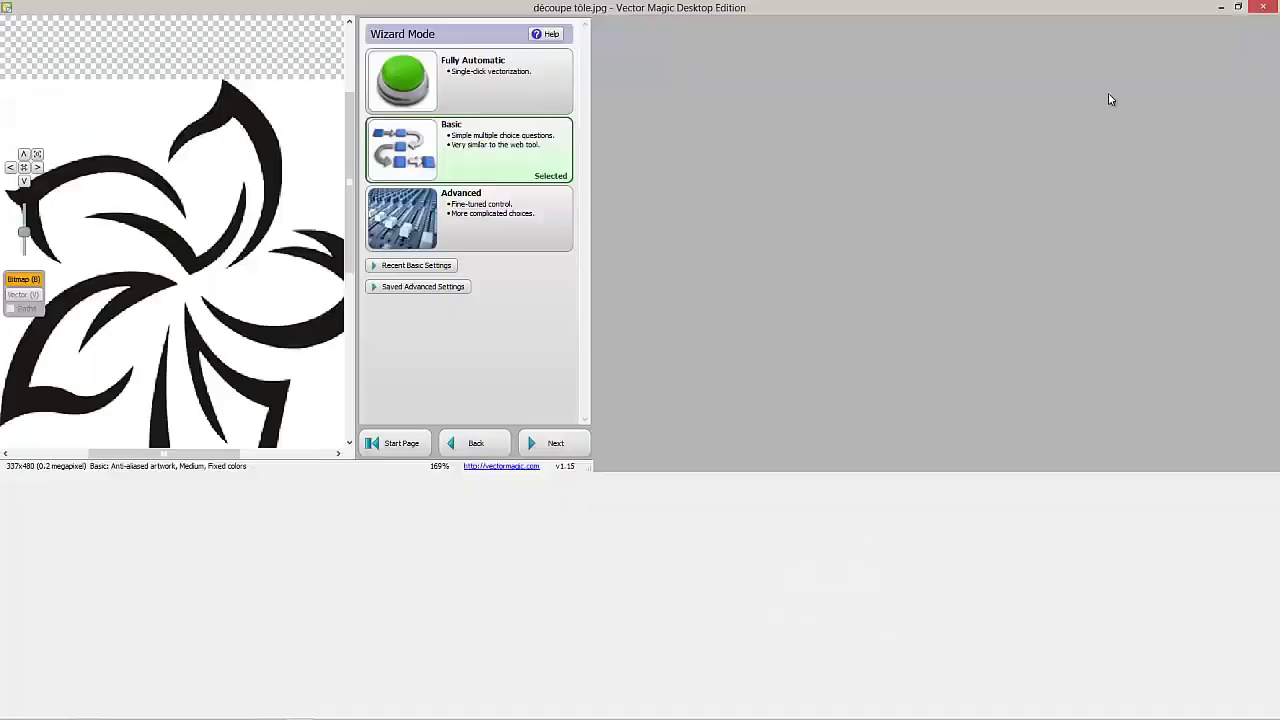
click(1141, 74)
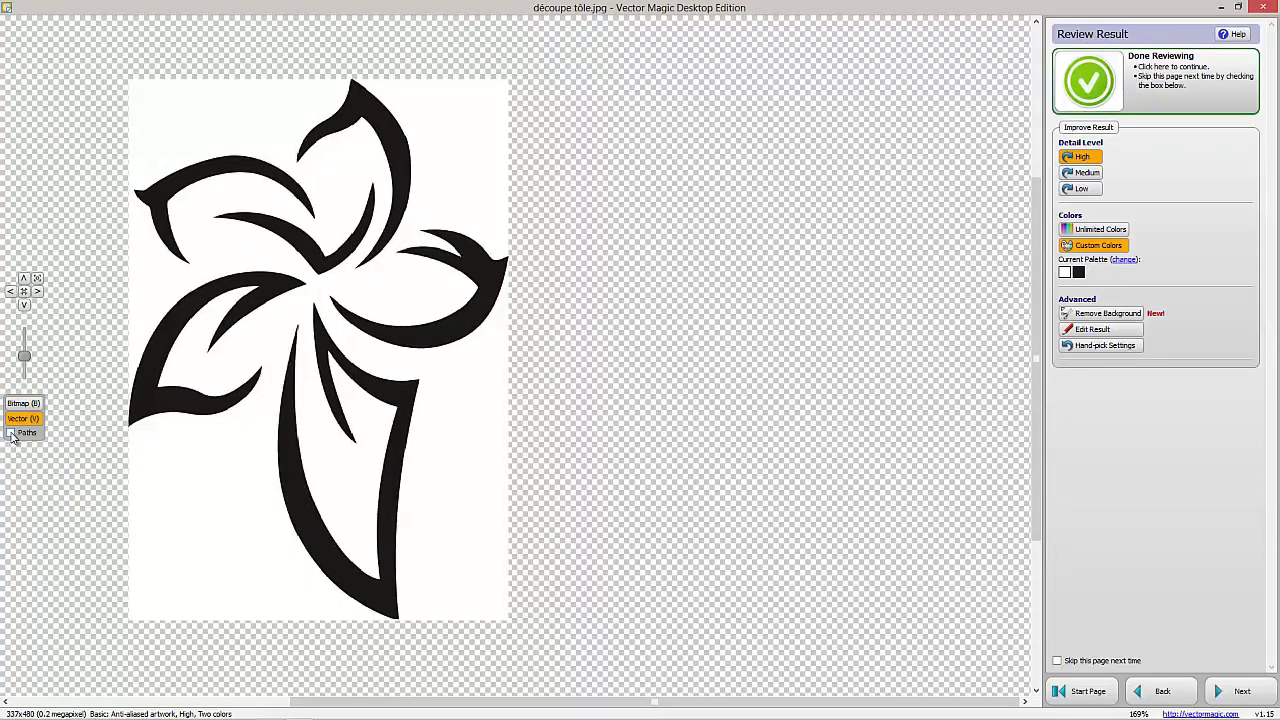
Show the vector path outlines and zoom in to inspect the result.
click(12, 433)
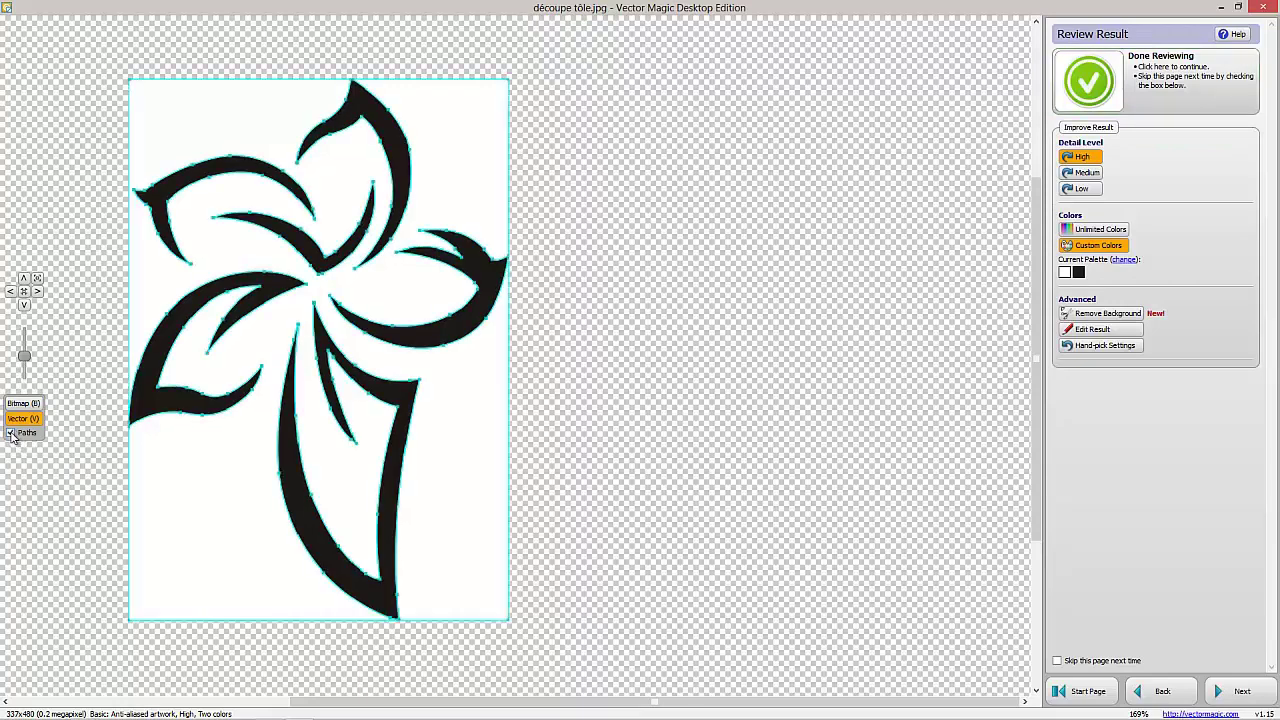
scroll(251, 277, down, 1)
scroll(300, 271, up, 4)
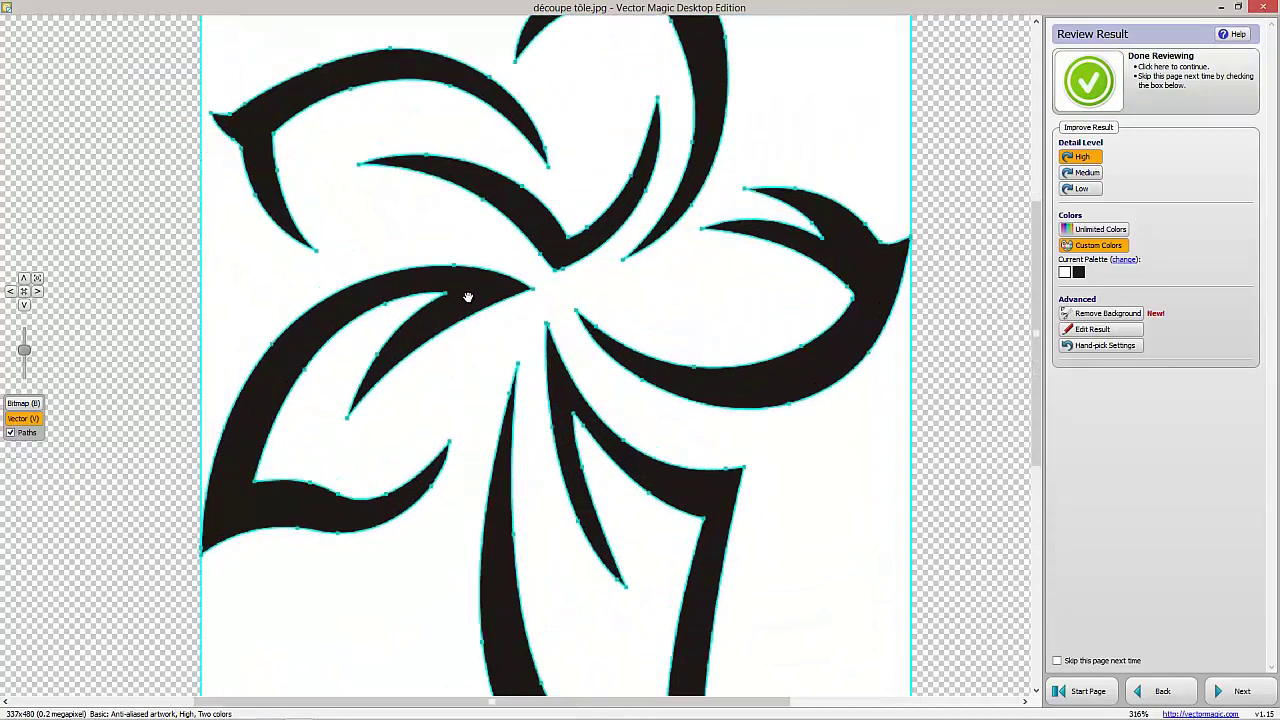
scroll(537, 223, down, 2)
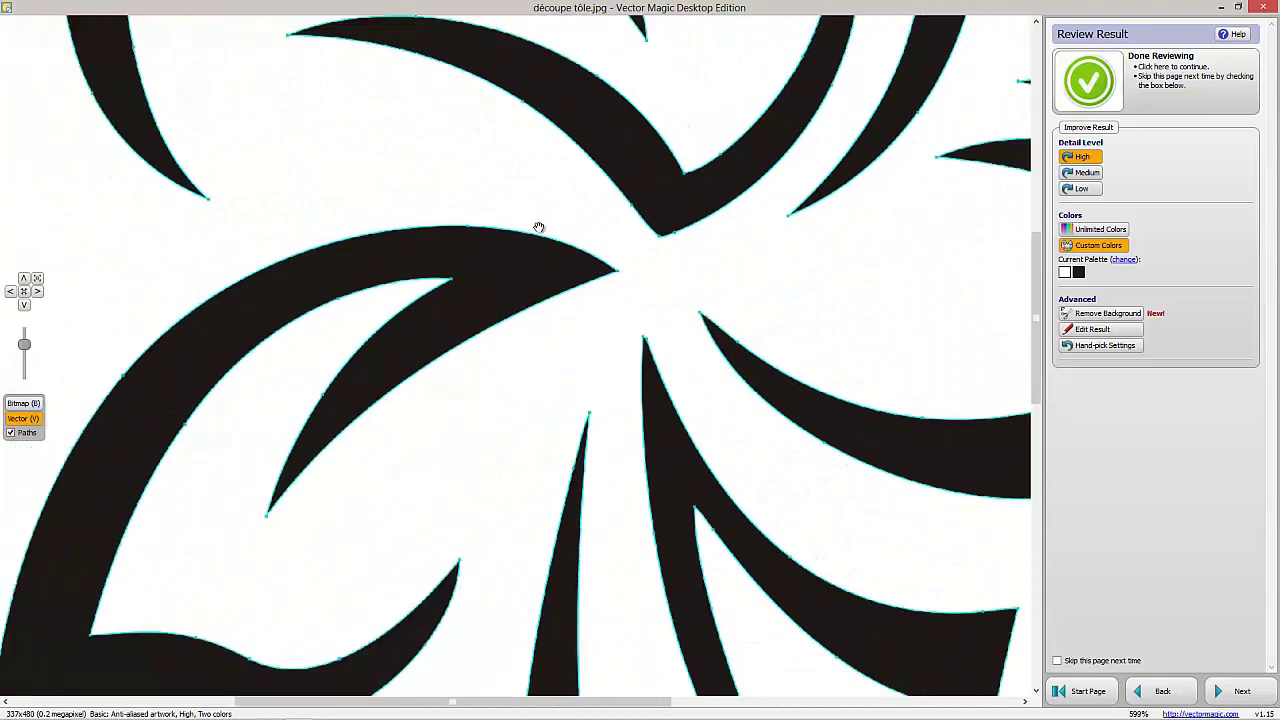
scroll(414, 171, down, 1)
scroll(351, 171, down, 1)
scroll(351, 171, up, 1)
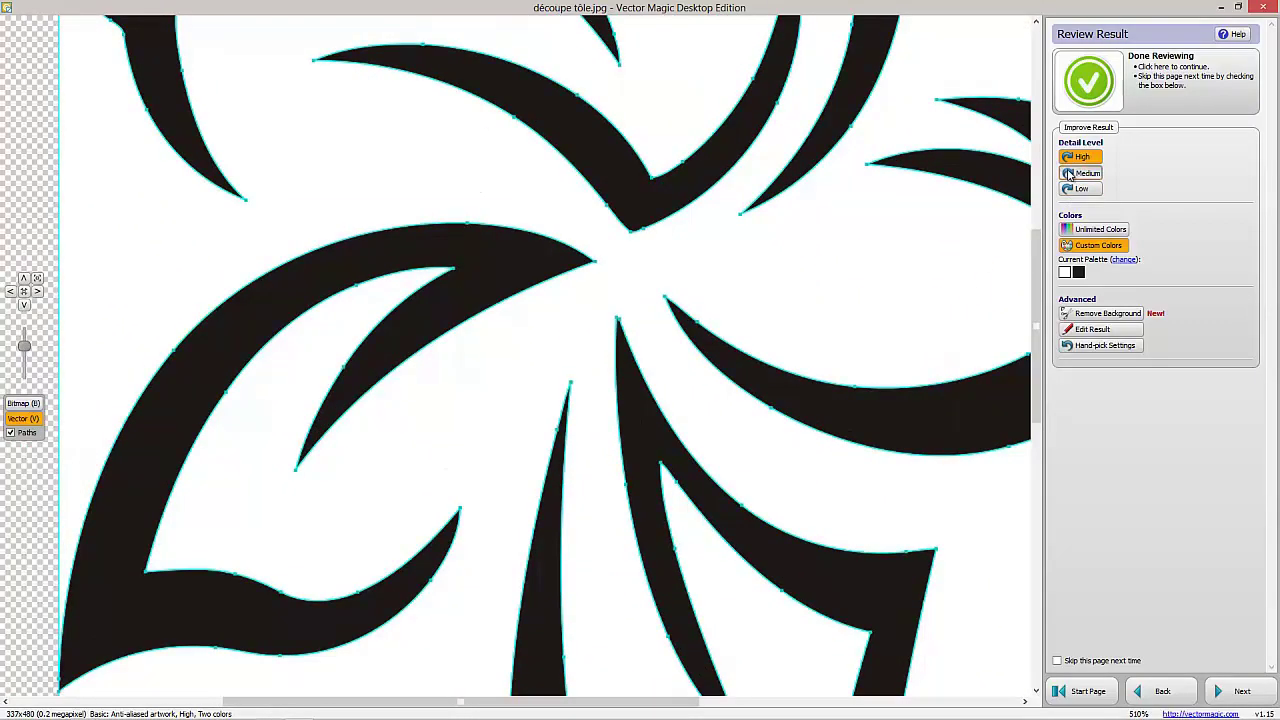
Set the detail level to Medium and advance to Export Result.
click(1075, 173)
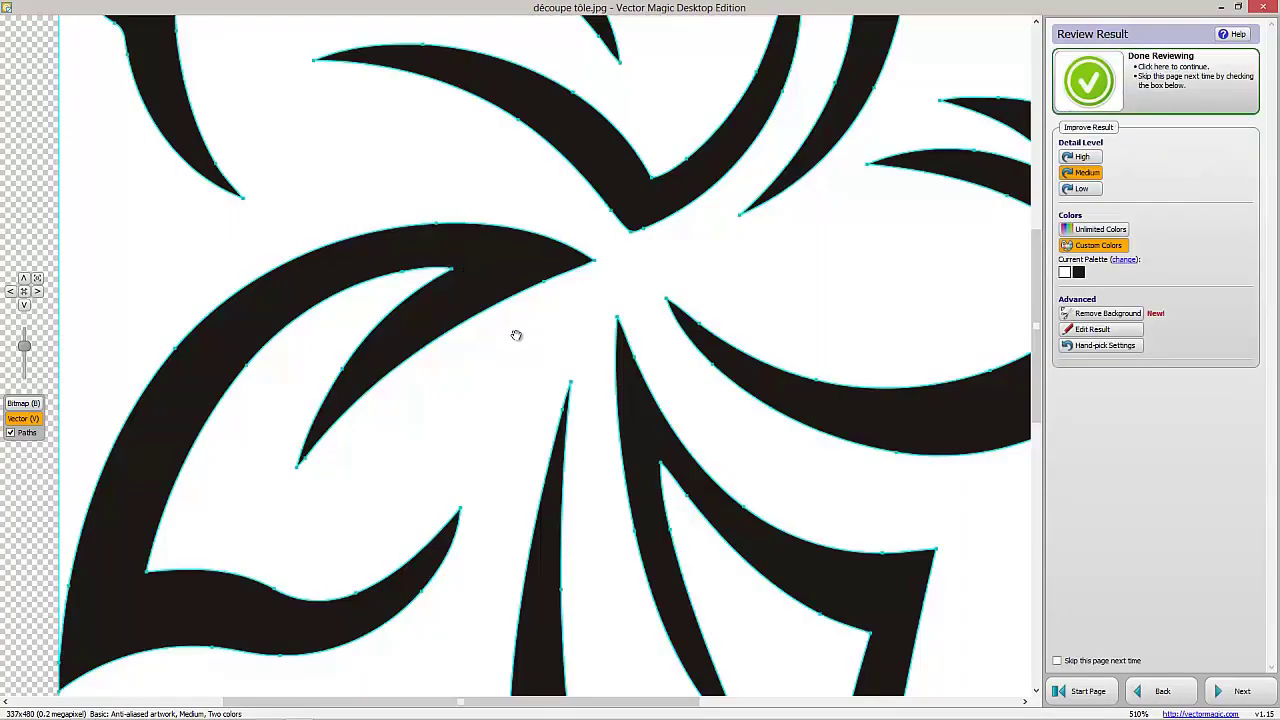
scroll(516, 335, down, 3)
scroll(483, 114, down, 2)
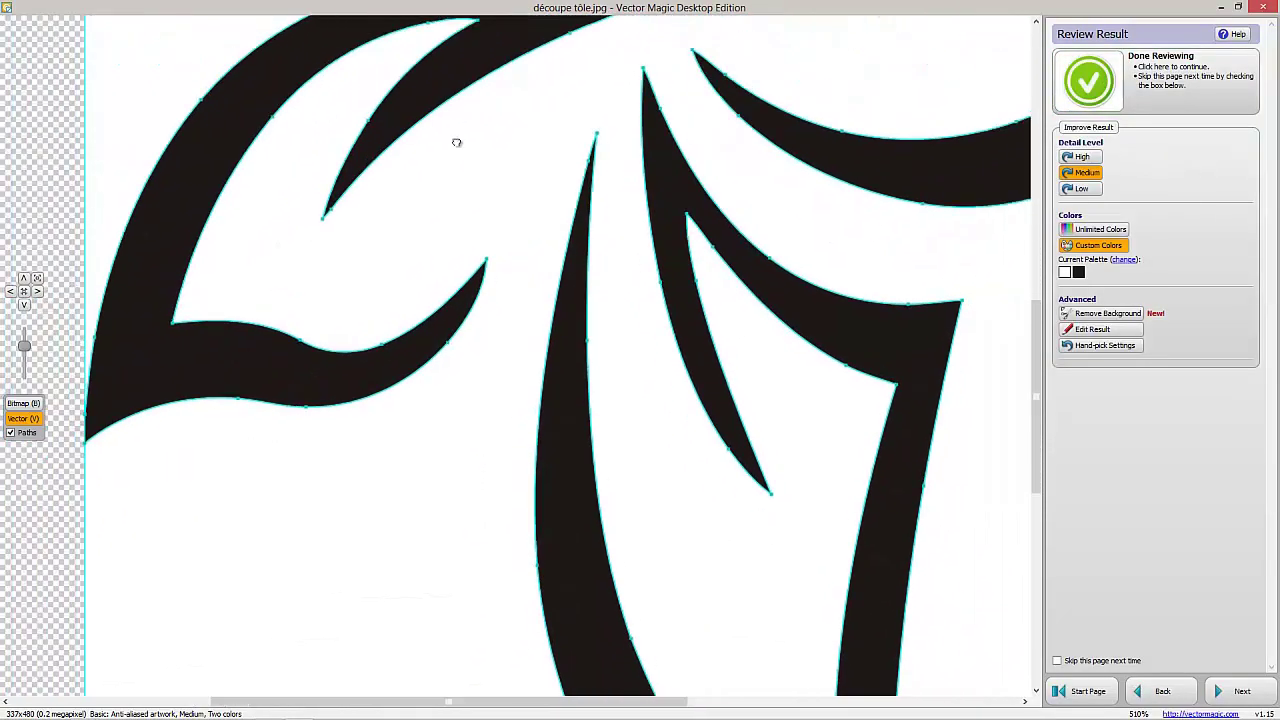
scroll(456, 142, up, 4)
click(1240, 691)
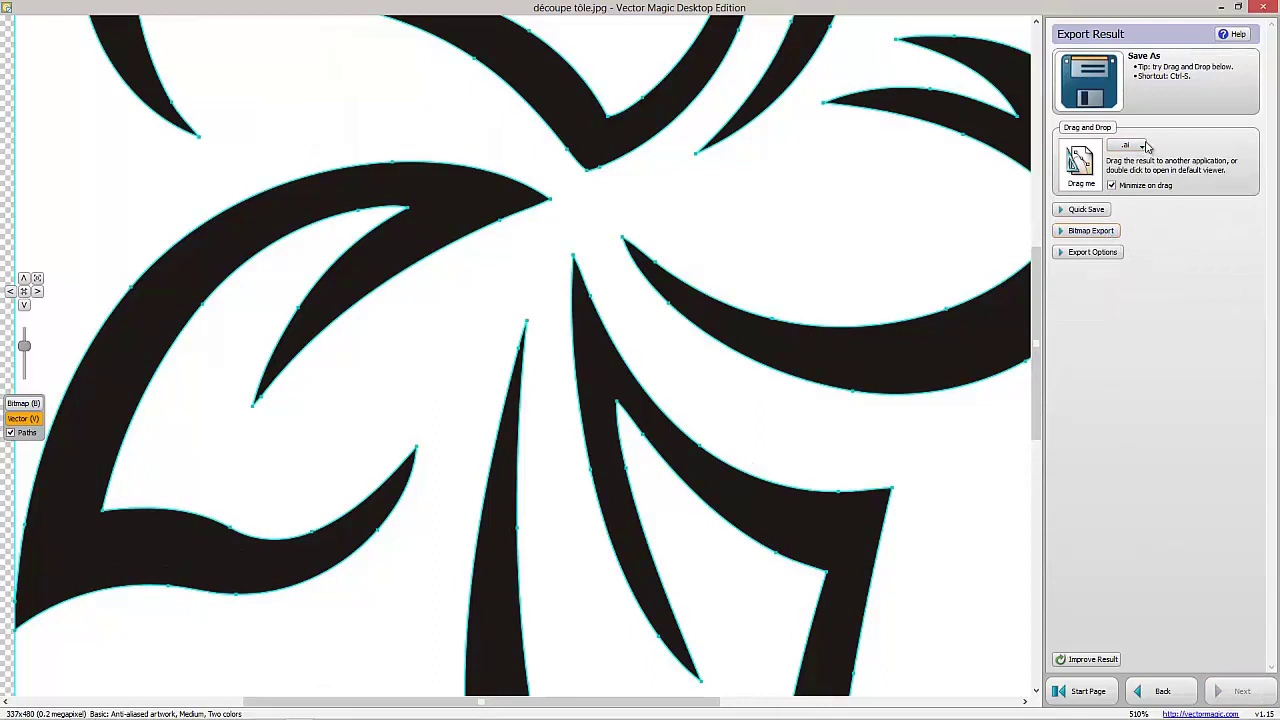
Choose Drawing Exchange Format (*.dxf) as the file type in the Save As window.
click(1143, 107)
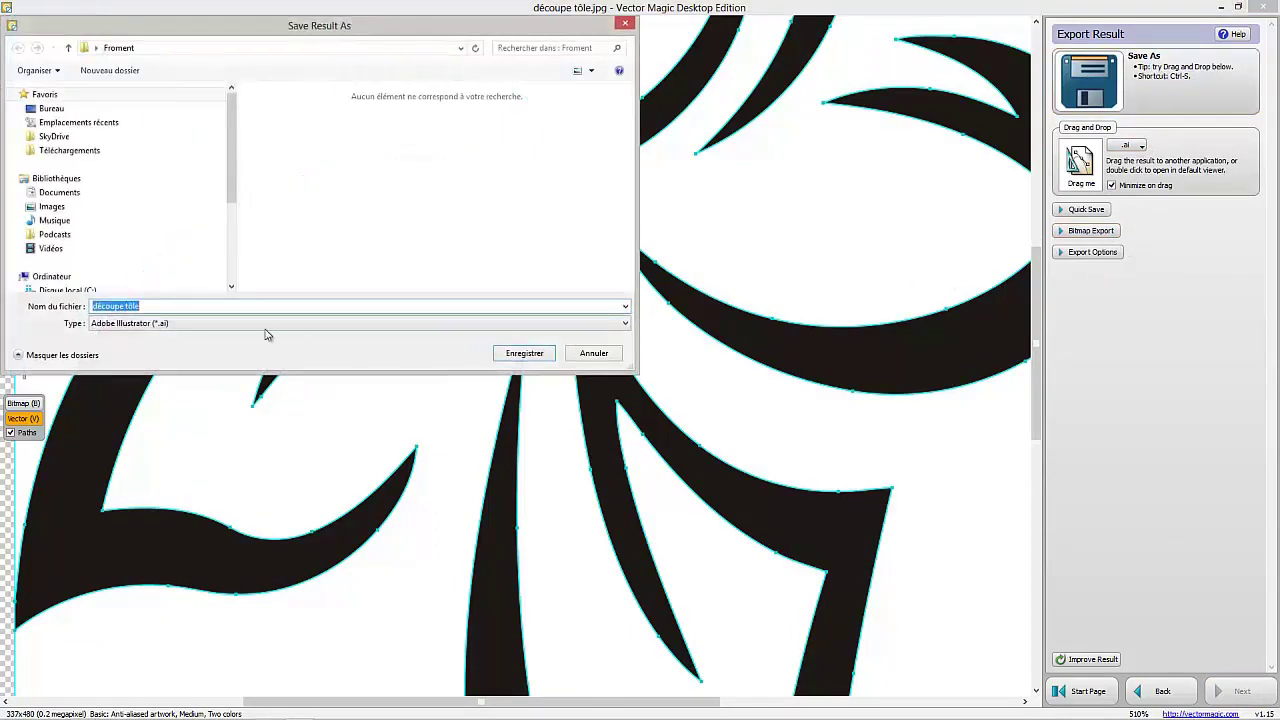
click(166, 326)
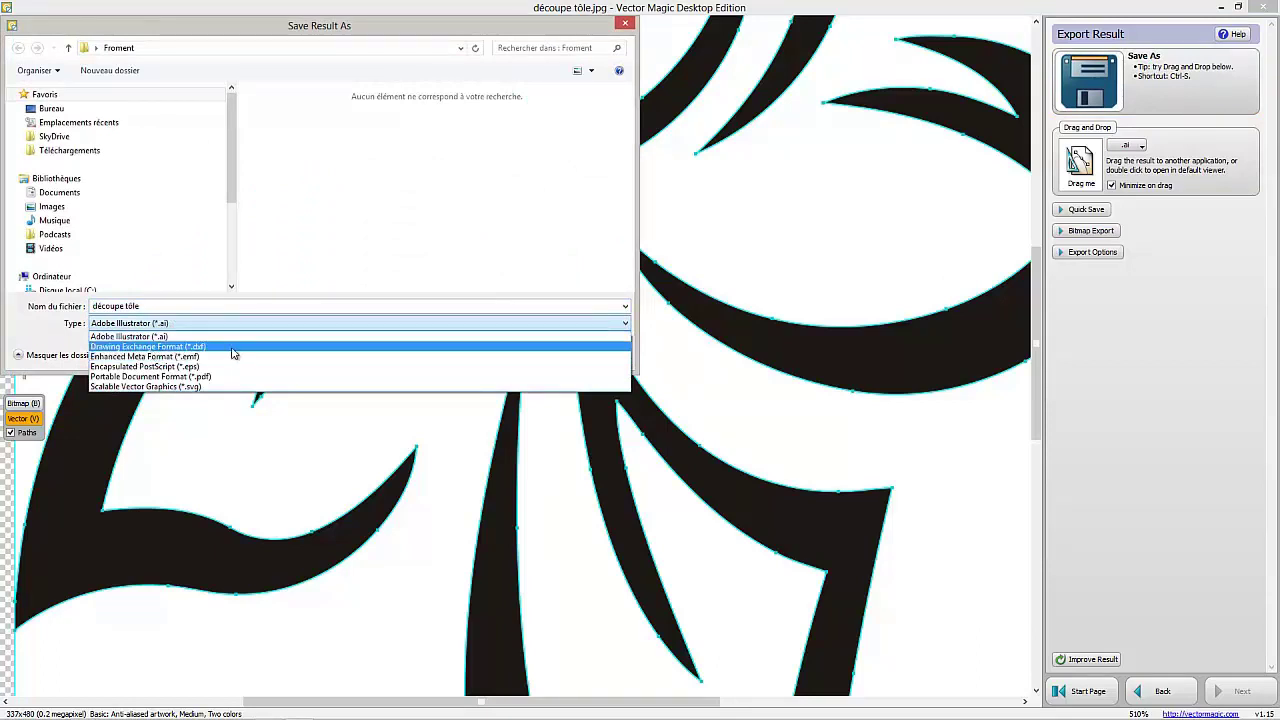
click(233, 349)
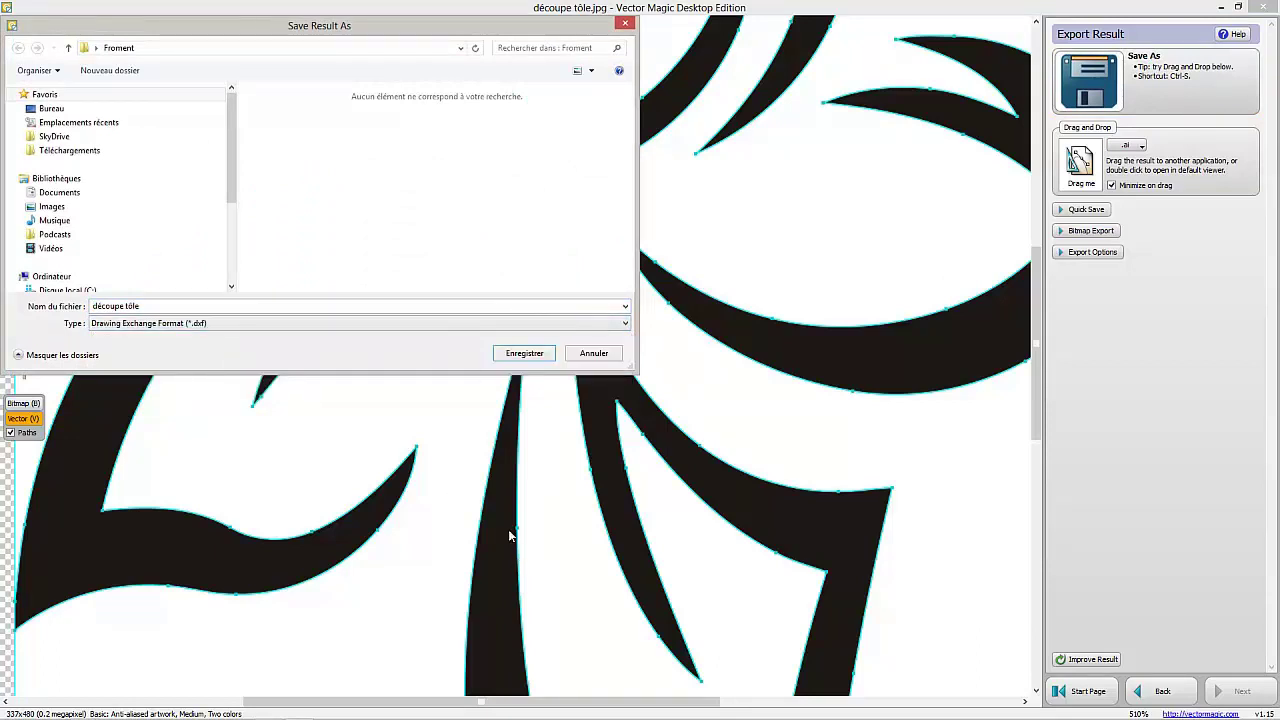